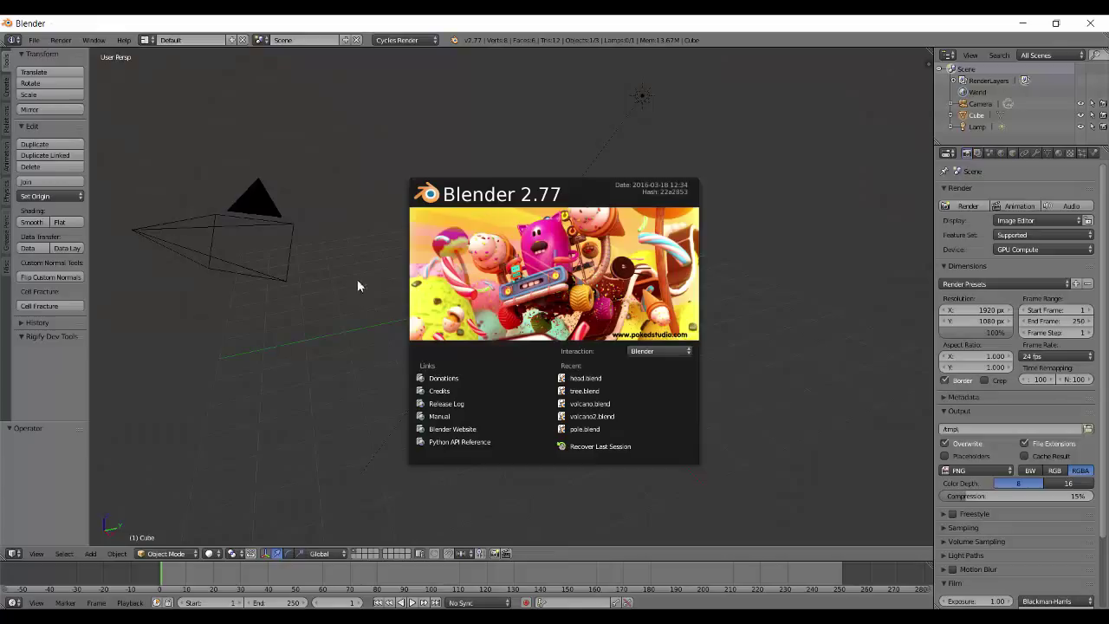
# Step: Add a ground plane scaled by 8 and lowered 1 unit on Z
pyautogui.click(360, 288)
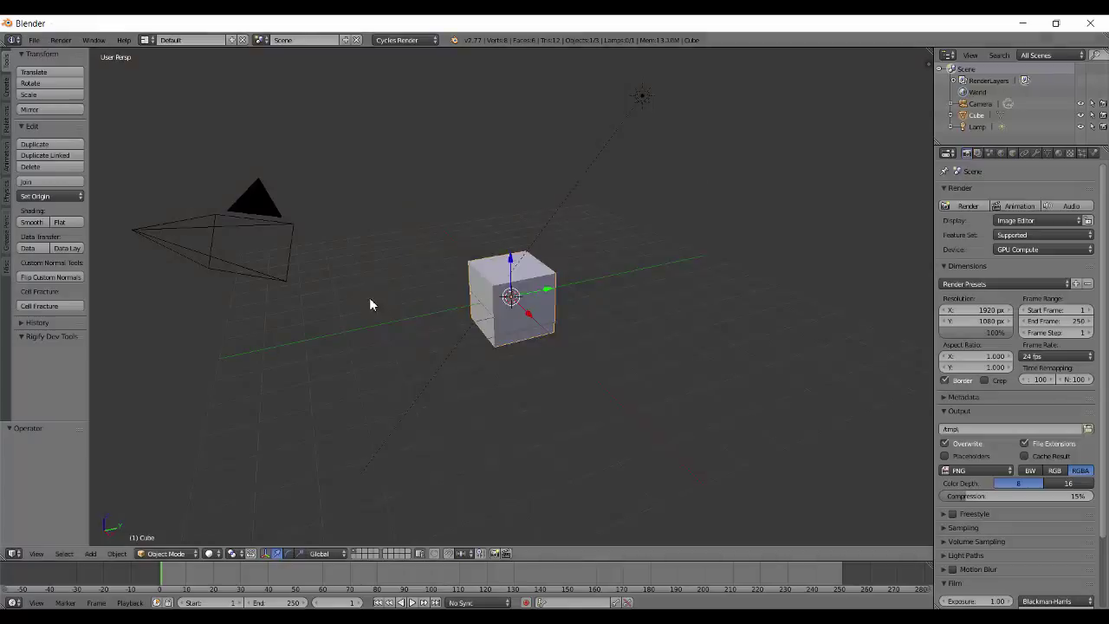
pyautogui.hotkey('shift', 'a')
pyautogui.moveTo(507, 324)
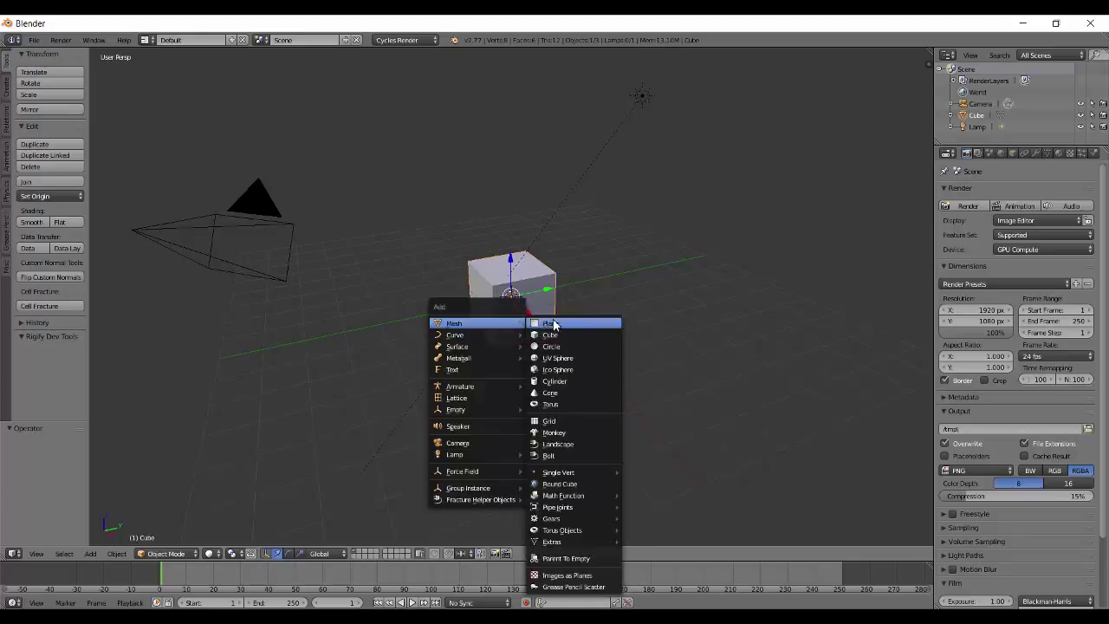
pyautogui.click(552, 323)
pyautogui.press('s')
pyautogui.press('8')
pyautogui.press('Return')
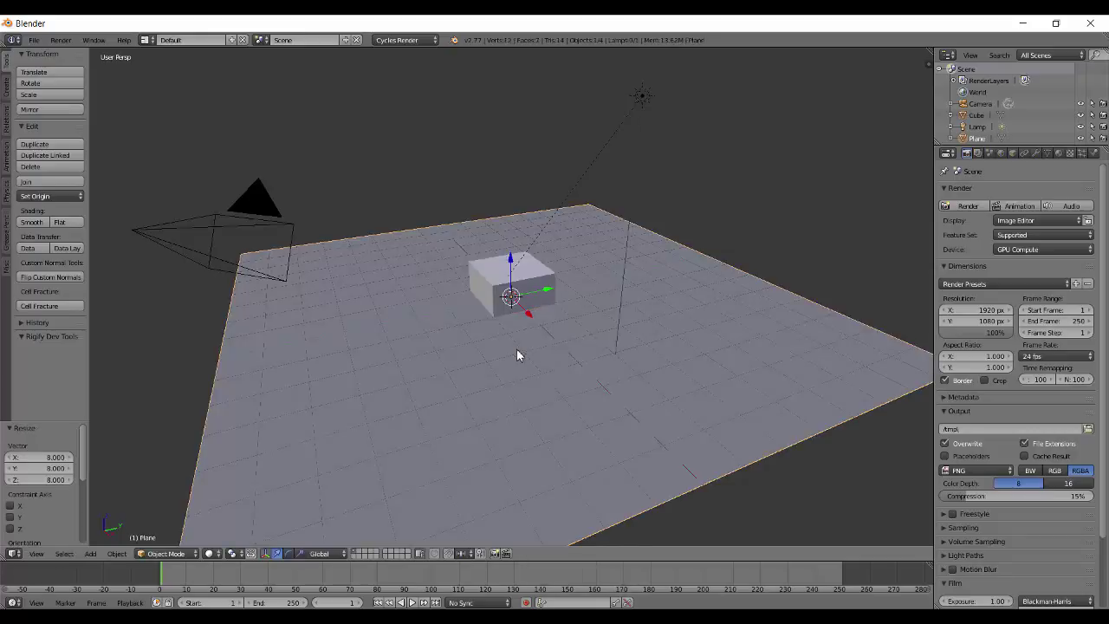
pyautogui.press('g')
pyautogui.press('z')
pyautogui.press('-')
pyautogui.press('1')
pyautogui.press('Return')
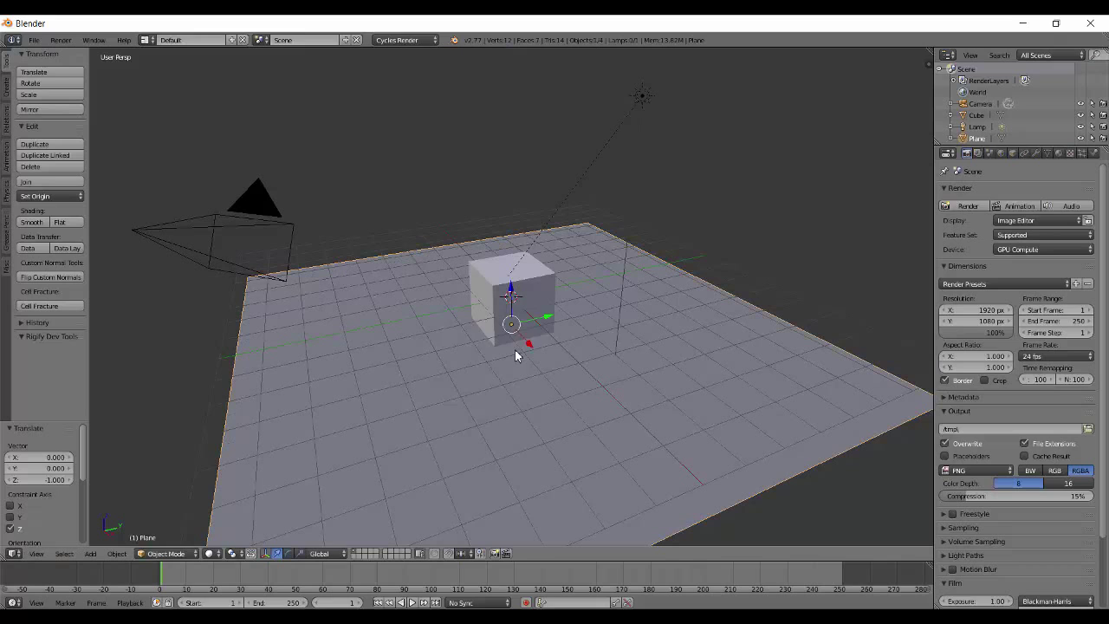
# Step: Add a UV sphere and place it horizontally to the left of the cube
pyautogui.hotkey('shift', 'a')
pyautogui.hotkey('shift', 'a')
pyautogui.moveTo(477, 313)
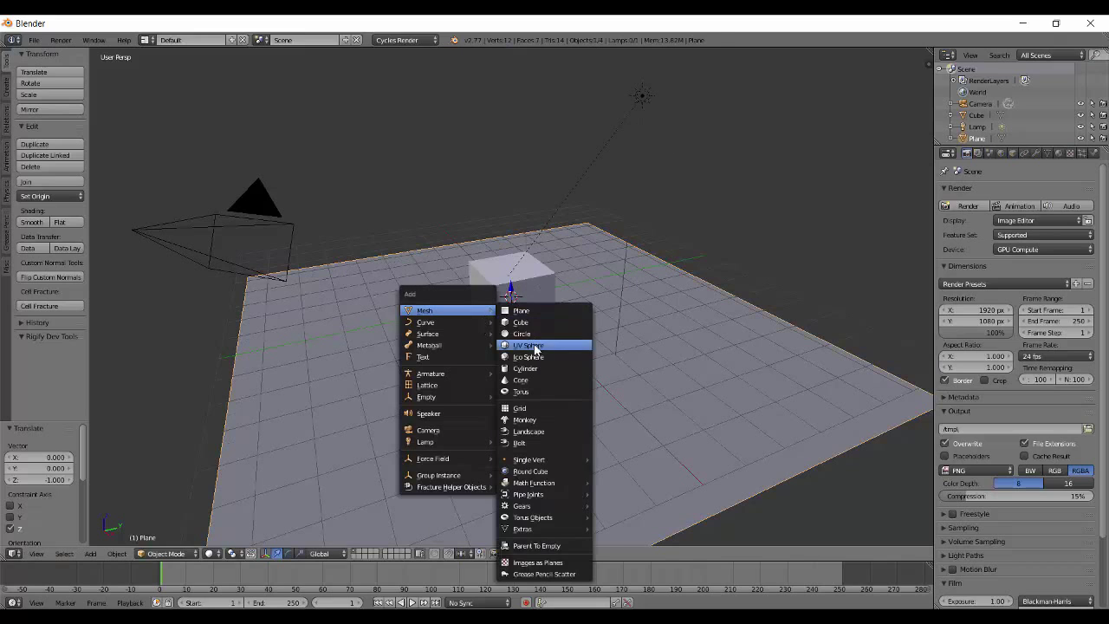
pyautogui.click(533, 344)
pyautogui.press('g')
pyautogui.hotkey('shift', 'z')
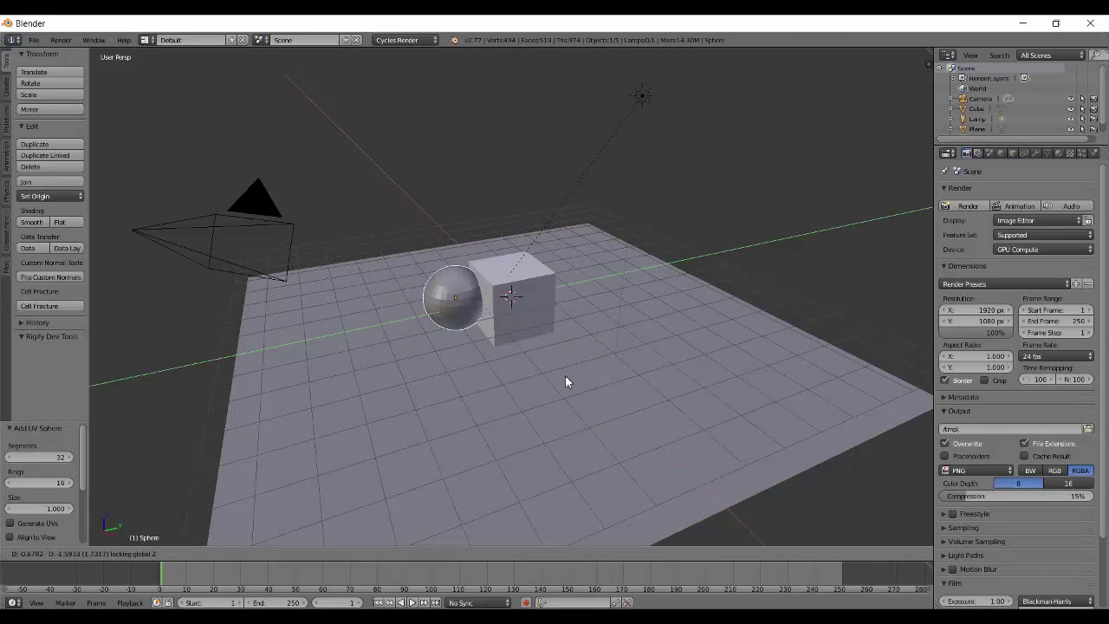
pyautogui.click(502, 385)
# Step: Add a second cube in front of the first, then select the original cube
pyautogui.hotkey('shift', 'a')
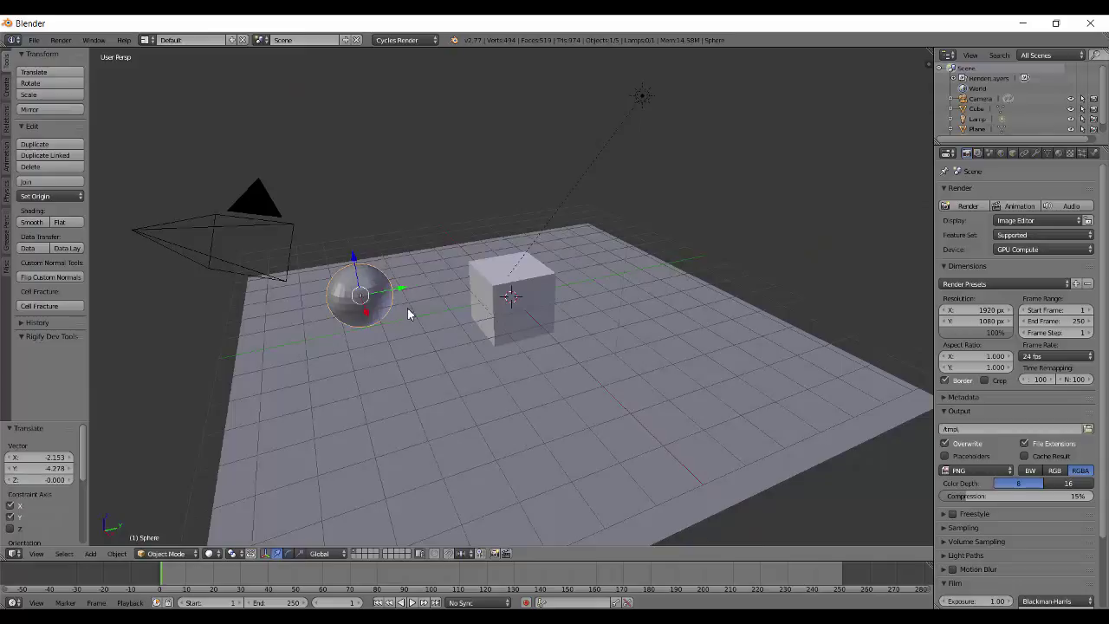
pyautogui.hotkey('shift', 'a')
pyautogui.moveTo(407, 309)
pyautogui.click(469, 318)
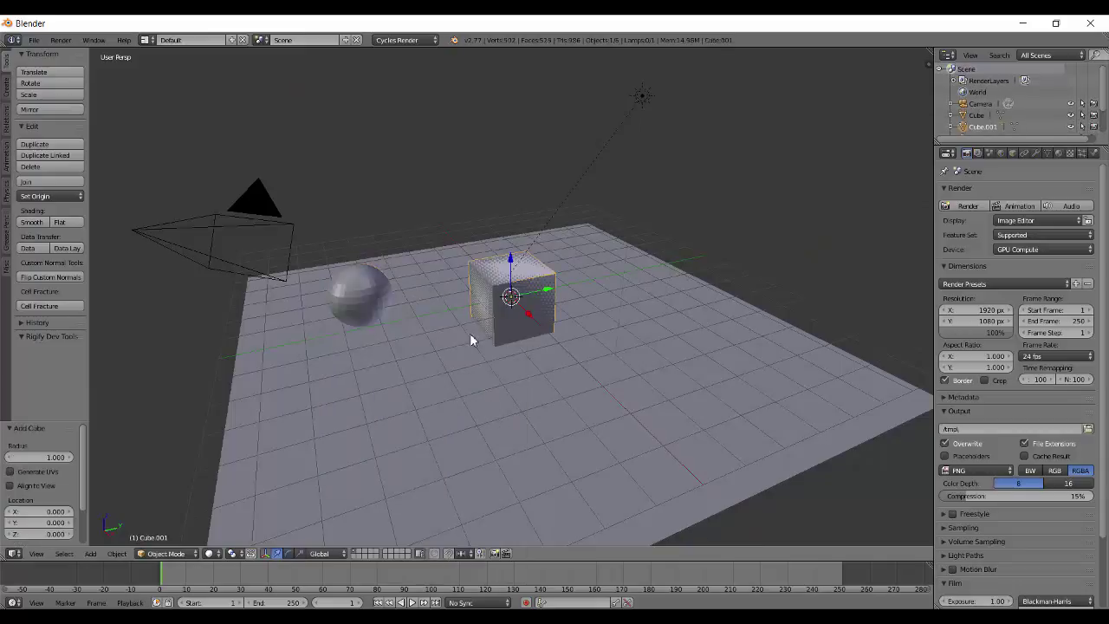
pyautogui.hotkey('shift', 'a')
pyautogui.press('g')
pyautogui.hotkey('shift', 'z')
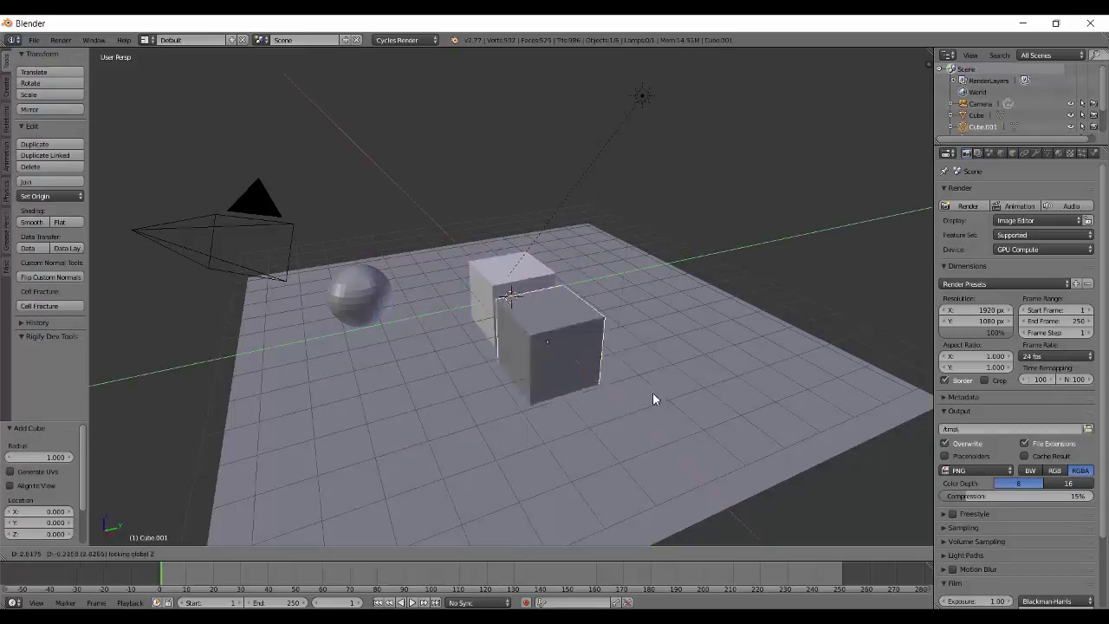
pyautogui.click(459, 426)
pyautogui.rightClick(494, 299)
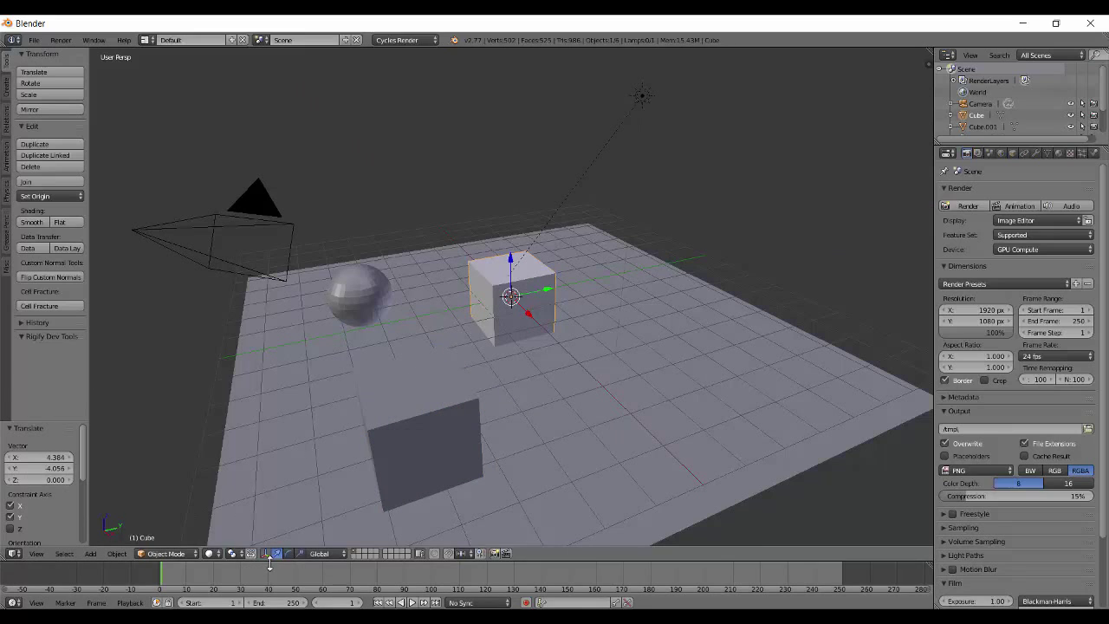
# Step: Enlarge the bottom area, make it a Node Editor, and enable Use Nodes on the cube's material
pyautogui.moveTo(268, 563); pyautogui.dragTo(297, 353)
pyautogui.click(13, 602)
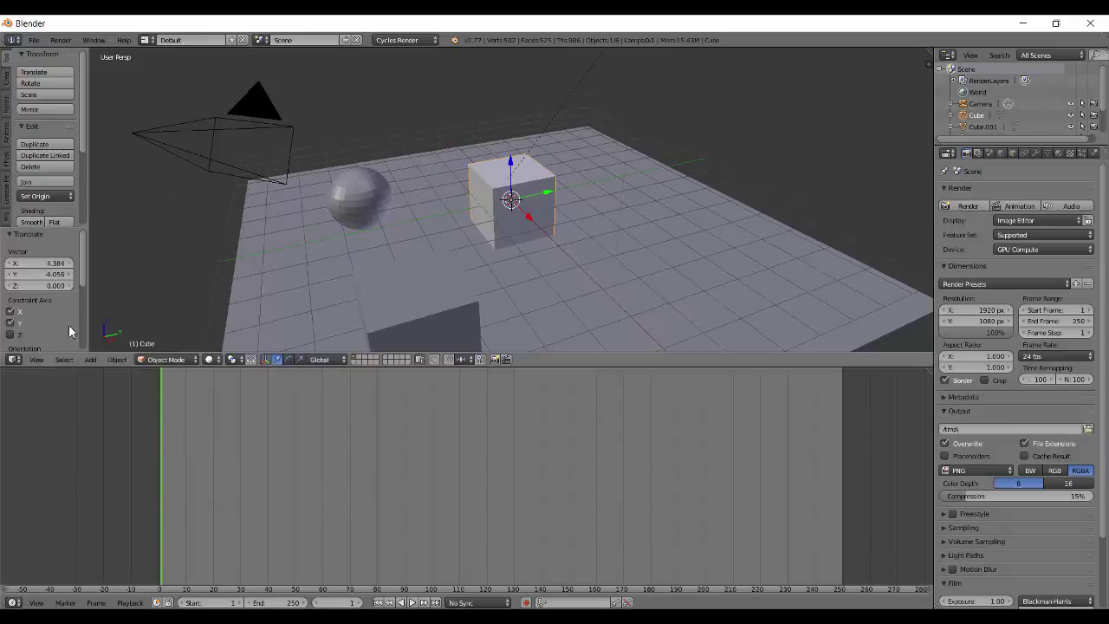
pyautogui.click(13, 603)
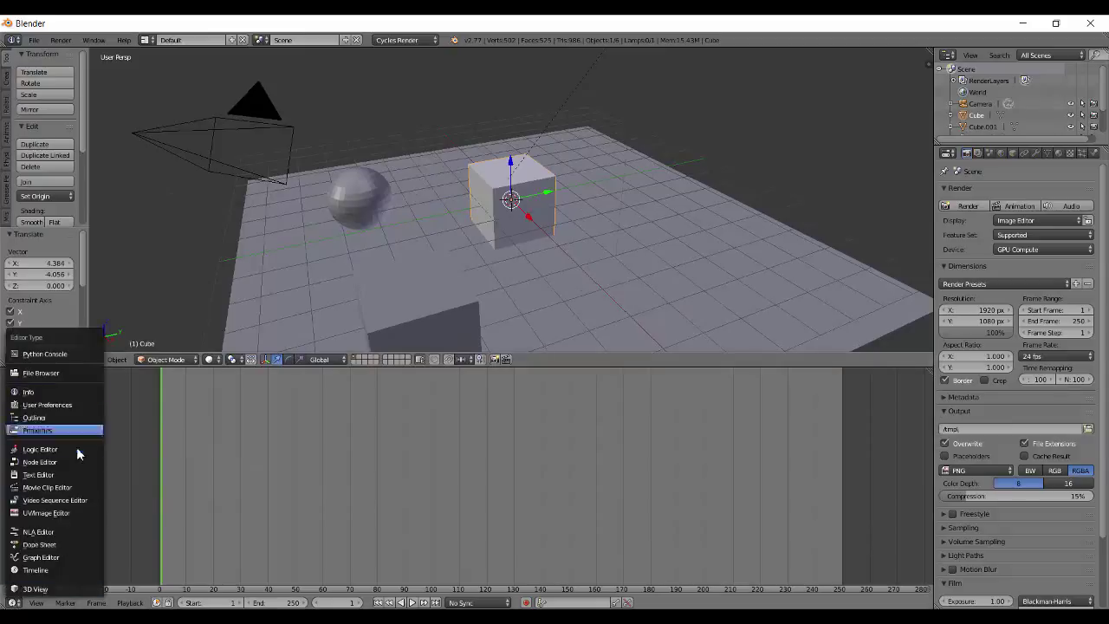
pyautogui.click(79, 466)
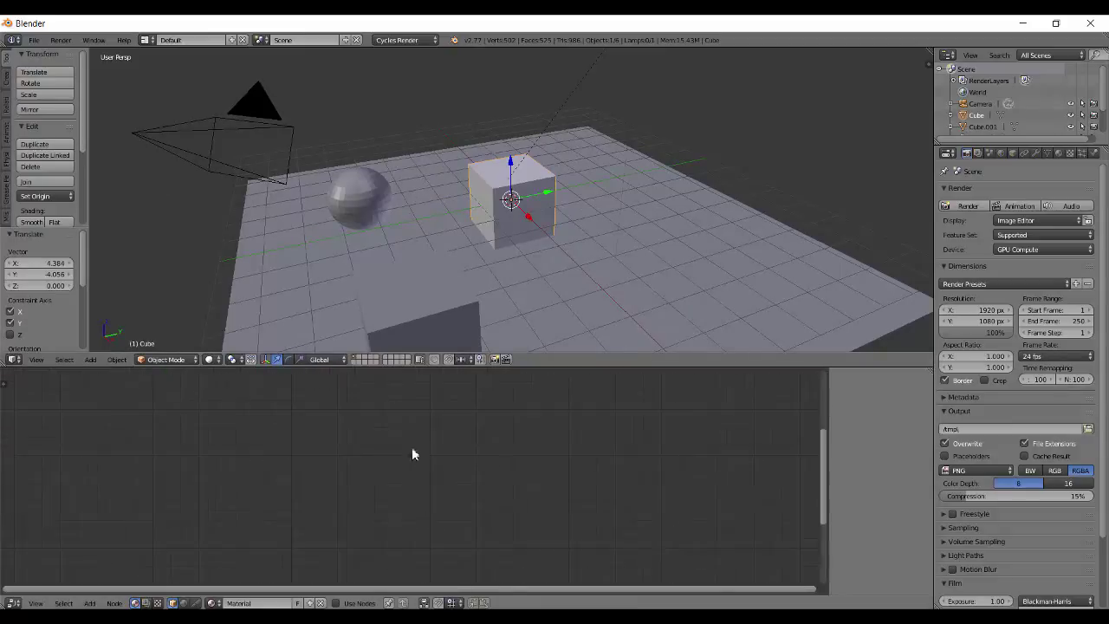
pyautogui.click(336, 603)
# Step: Move the sphere horizontally next to the cube and select the lamp
pyautogui.scroll(3, 389, 472)
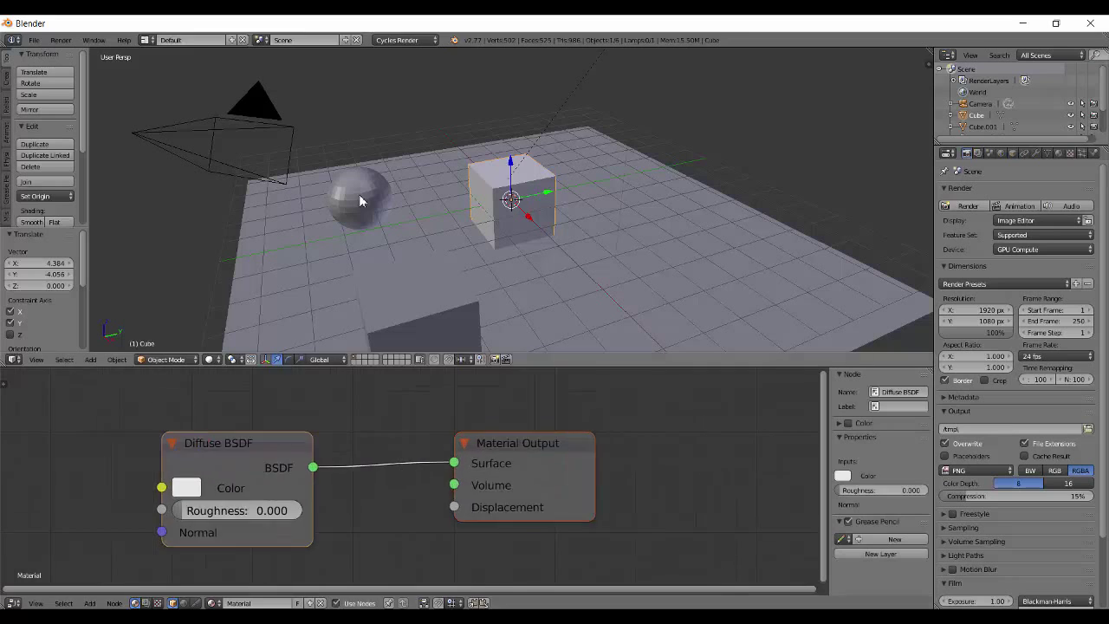
pyautogui.rightClick(371, 221)
pyautogui.press('g')
pyautogui.hotkey('shift', 'z')
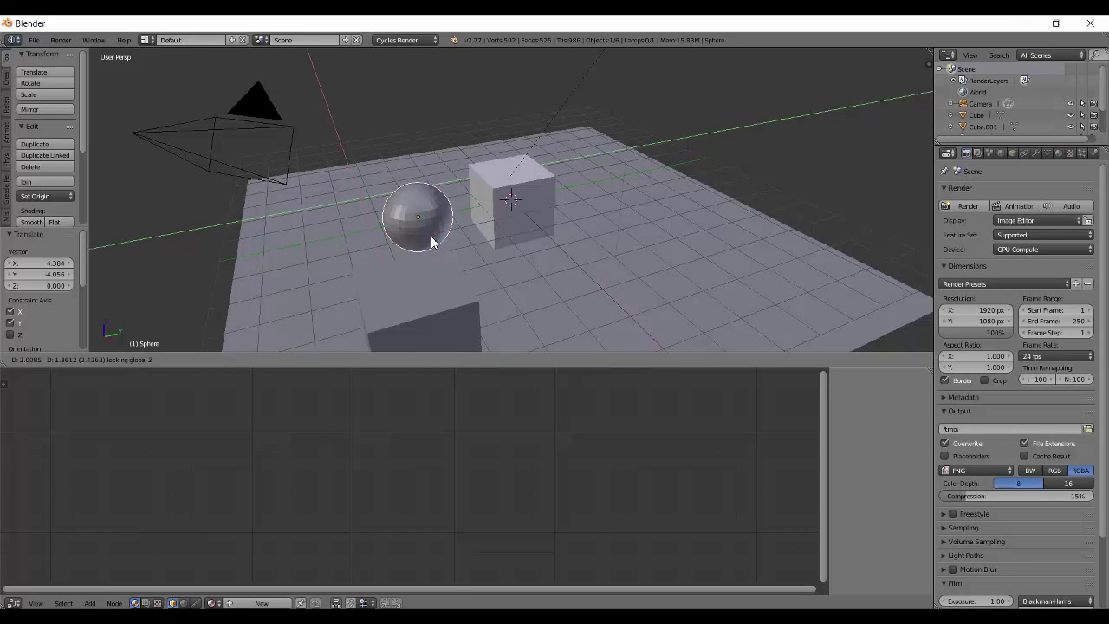
pyautogui.click(433, 243)
pyautogui.moveTo(479, 280); pyautogui.dragTo(458, 272, button='middle')
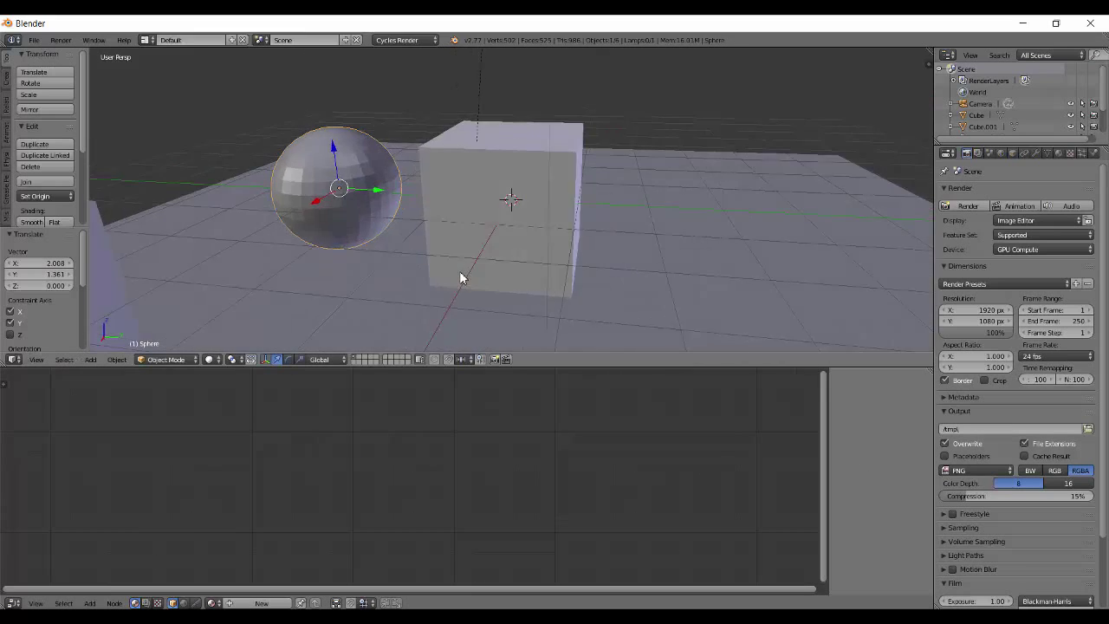
pyautogui.rightClick(482, 103)
# Step: Delete the lamp, then set the World strength to 0 and its colour to black
pyautogui.press('x')
pyautogui.click(484, 99)
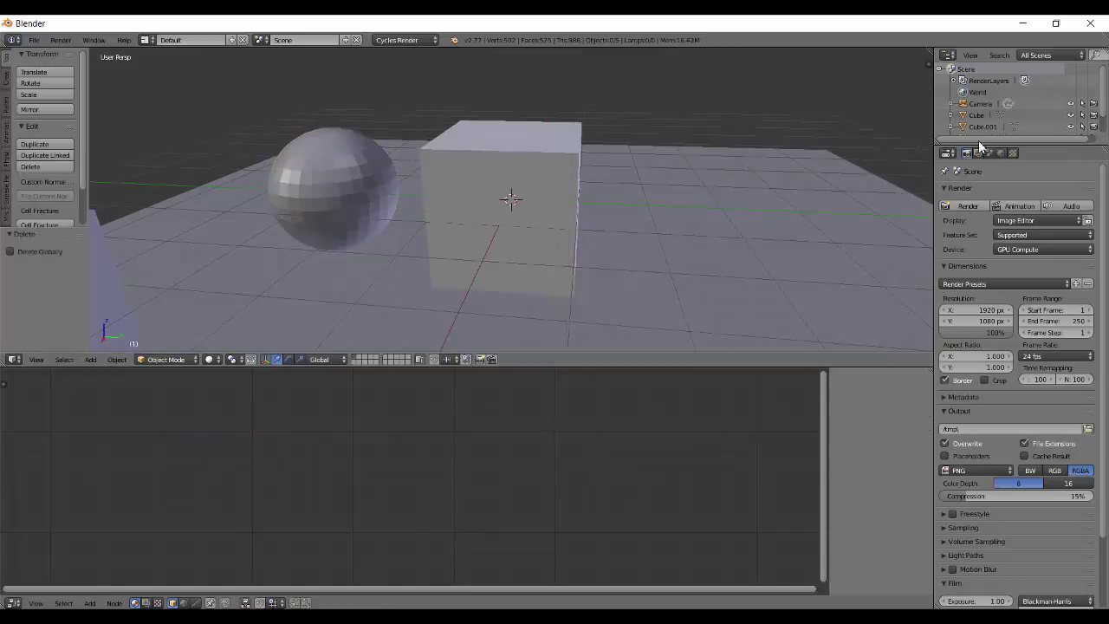
pyautogui.click(1001, 153)
pyautogui.press('Return')
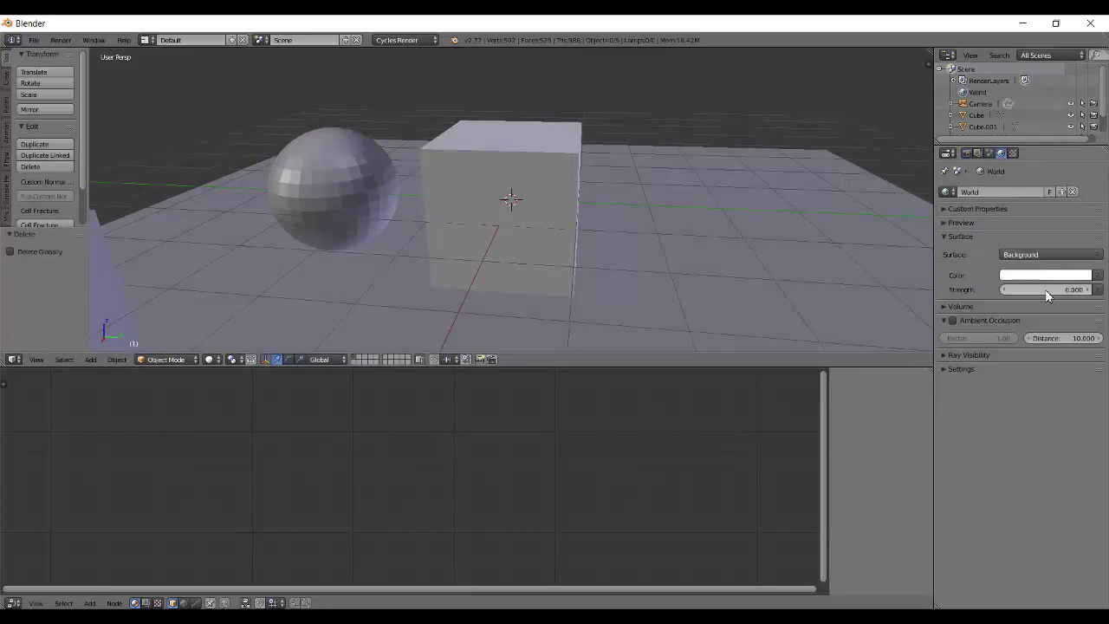
pyautogui.click(1049, 275)
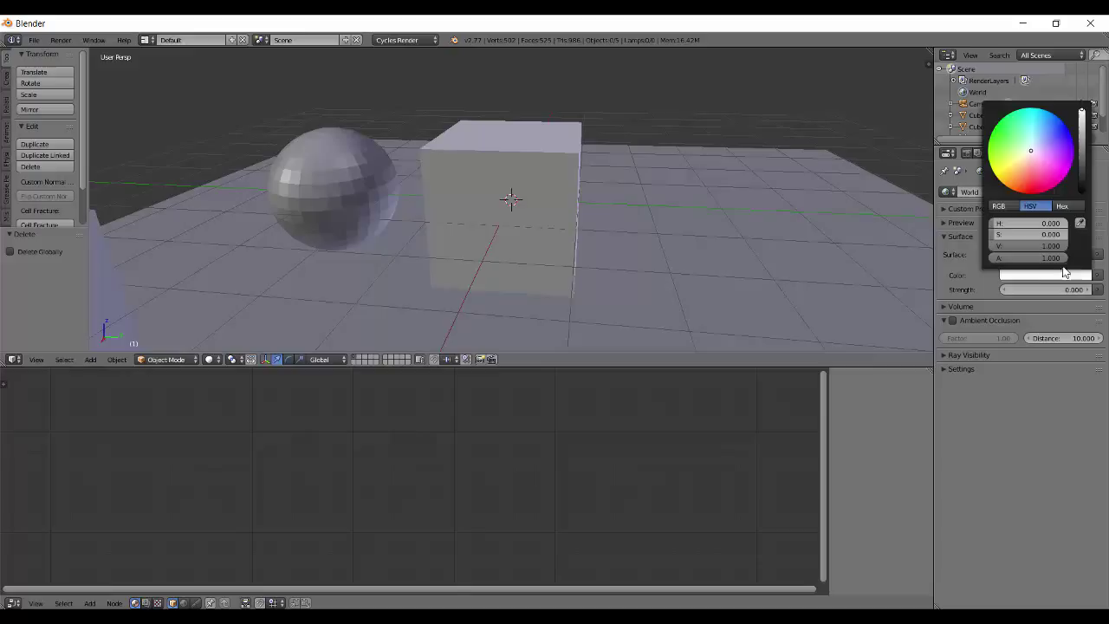
pyautogui.moveTo(1085, 204); pyautogui.dragTo(1085, 236)
pyautogui.scroll(-3, 446, 205)
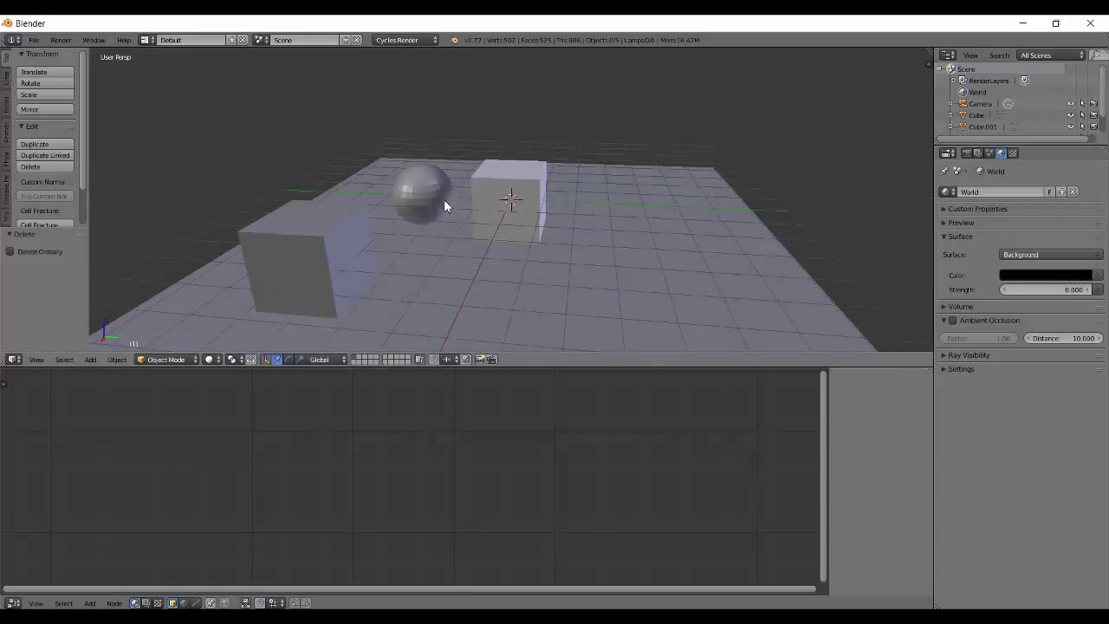
pyautogui.hotkey('shift', 'a')
# Step: Add a second plane and move it up and left above the scene
pyautogui.moveTo(433, 240)
pyautogui.click(506, 240)
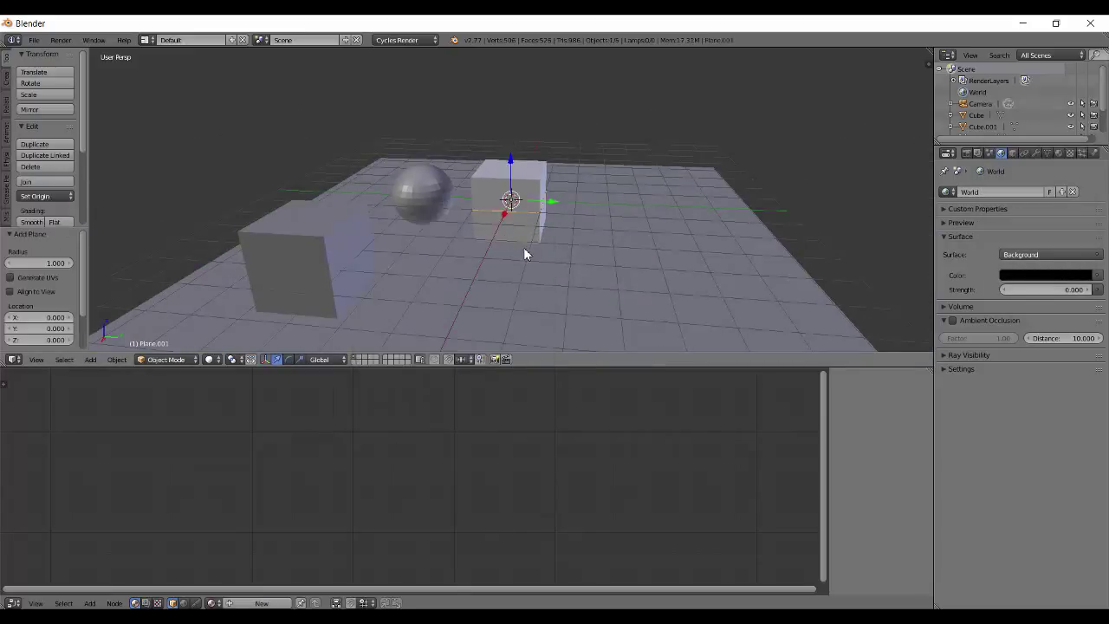
pyautogui.press('g')
pyautogui.click(377, 168)
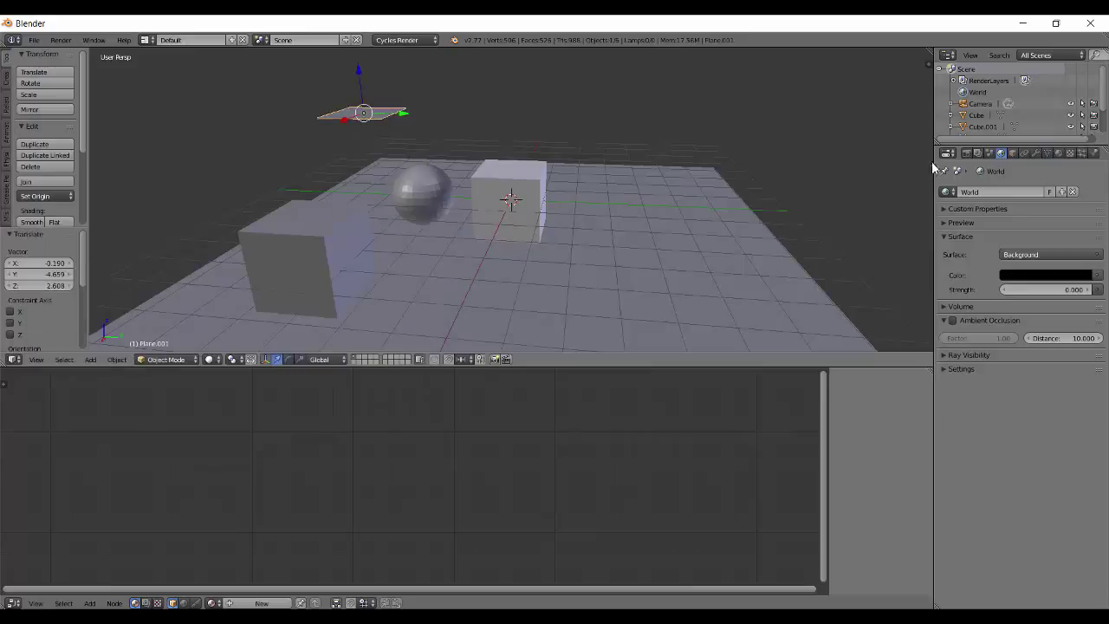
# Step: Replace the plane's new Diffuse material with an Emission shader of strength 5 on Surface
pyautogui.click(260, 603)
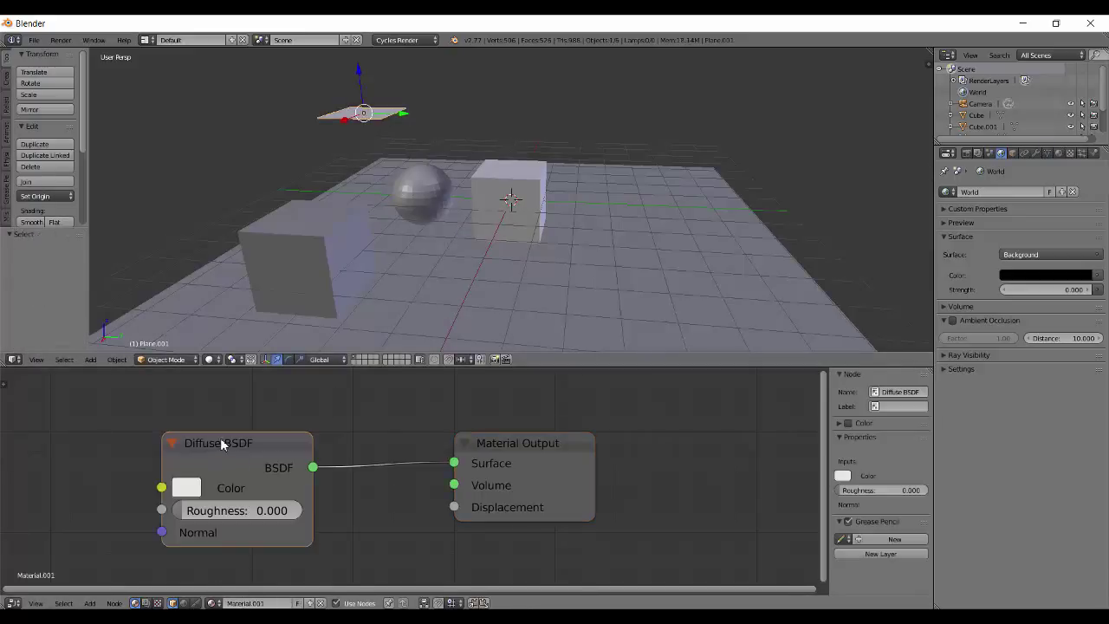
pyautogui.press('x')
pyautogui.hotkey('shift', 'a')
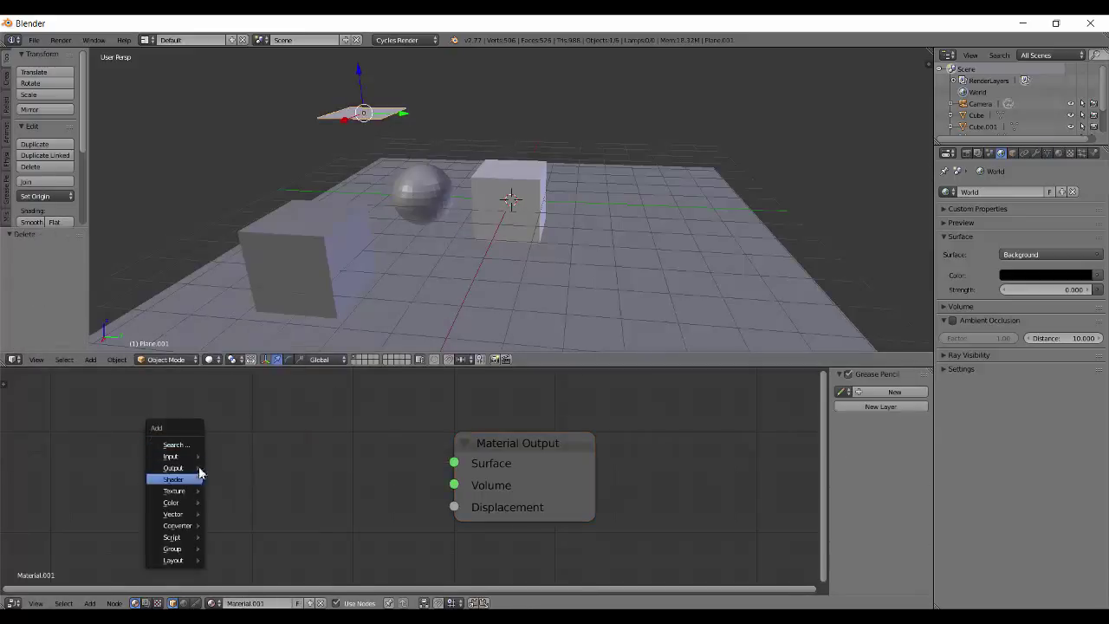
pyautogui.moveTo(198, 477)
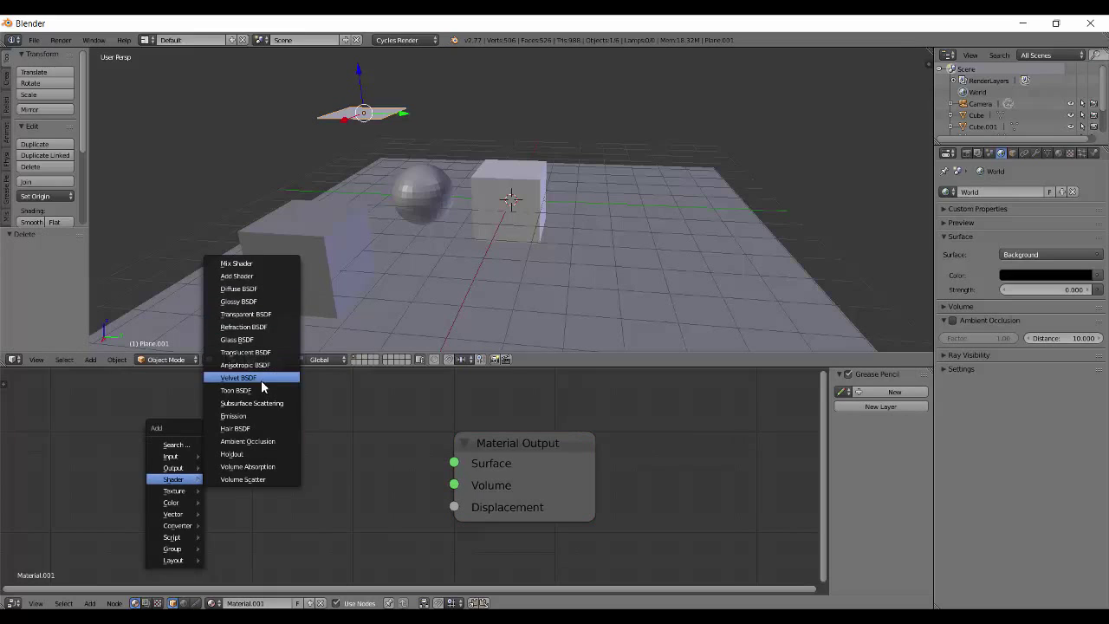
pyautogui.click(265, 415)
pyautogui.click(198, 420)
pyautogui.moveTo(339, 455); pyautogui.dragTo(454, 464)
pyautogui.click(292, 494)
pyautogui.write('5')
pyautogui.press('Return')
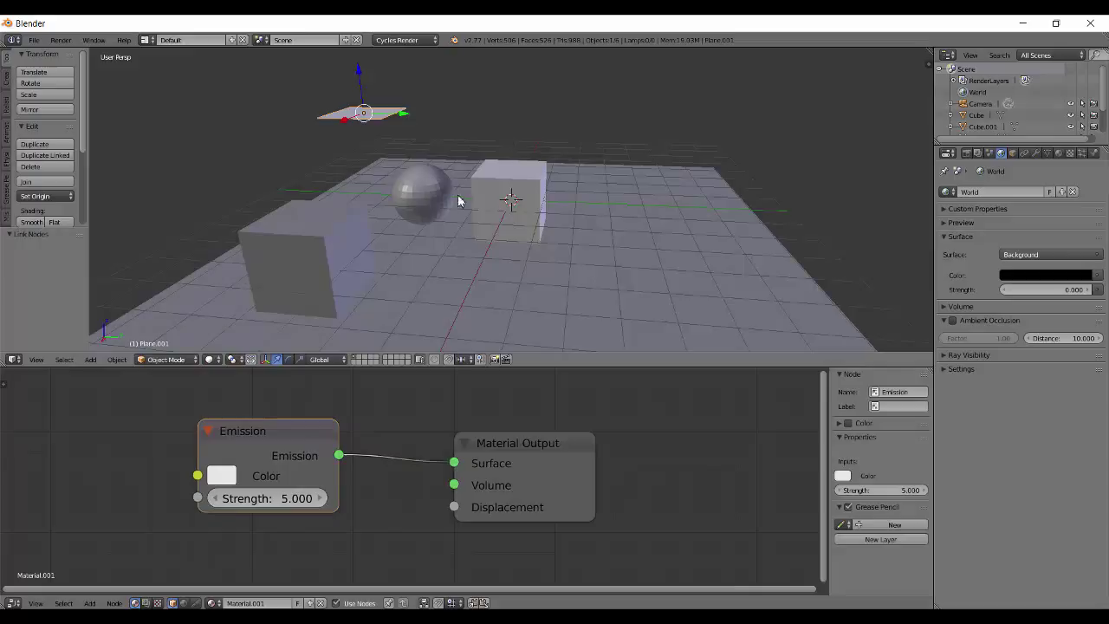
pyautogui.rightClick(475, 203)
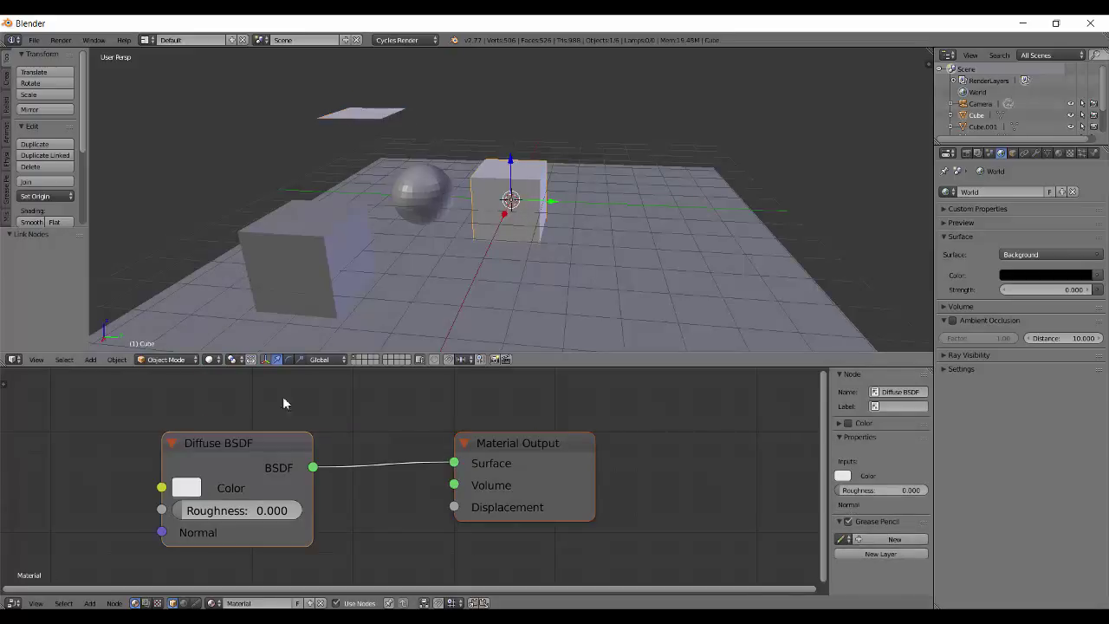
# Step: Make the small cube's Diffuse colour pink and give the front cube a new blue Diffuse material
pyautogui.click(187, 487)
pyautogui.click(285, 335)
pyautogui.rightClick(327, 234)
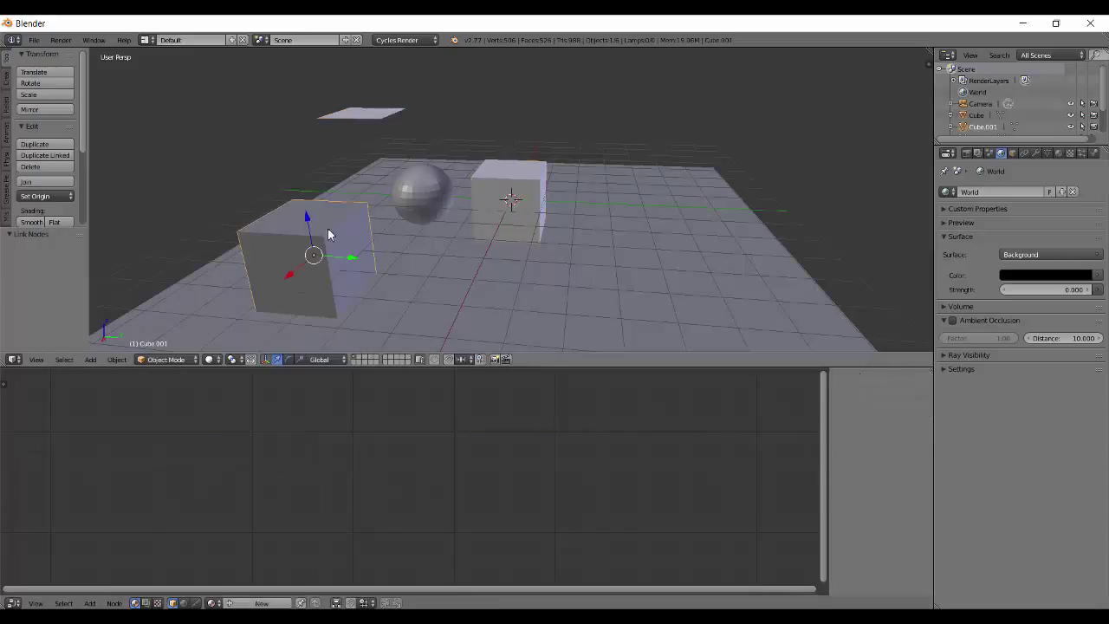
pyautogui.click(261, 603)
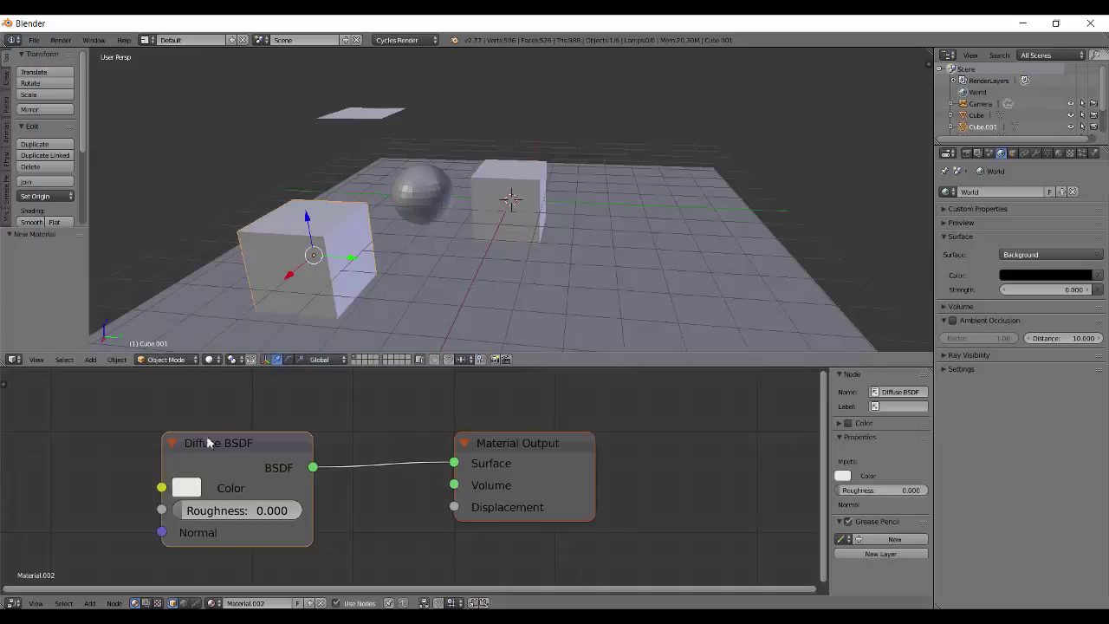
pyautogui.click(187, 487)
pyautogui.click(303, 251)
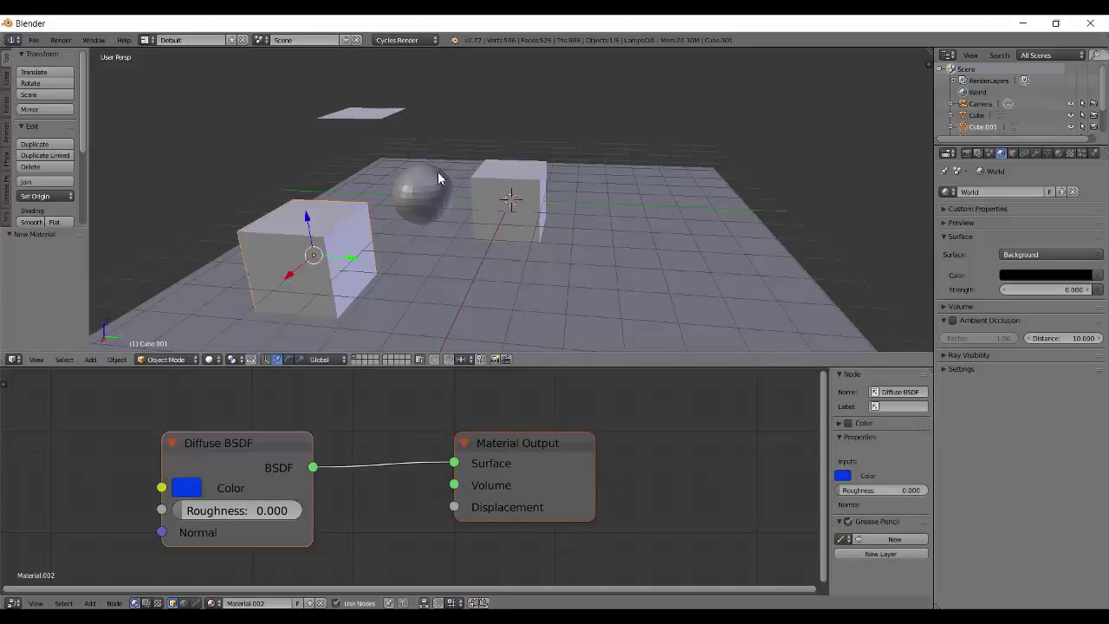
# Step: Select the sphere and orbit the view in closer around it
pyautogui.rightClick(438, 178)
pyautogui.scroll(4, 435, 199)
pyautogui.moveTo(434, 210)
pyautogui.mouseDown(button='middle')
pyautogui.moveTo(401, 272)
pyautogui.moveTo(376, 279)
pyautogui.moveTo(399, 285)
pyautogui.mouseUp(button='middle')
# Step: Shade the sphere smooth and give it a new material with a Mix Shader wired to Surface
pyautogui.click(32, 222)
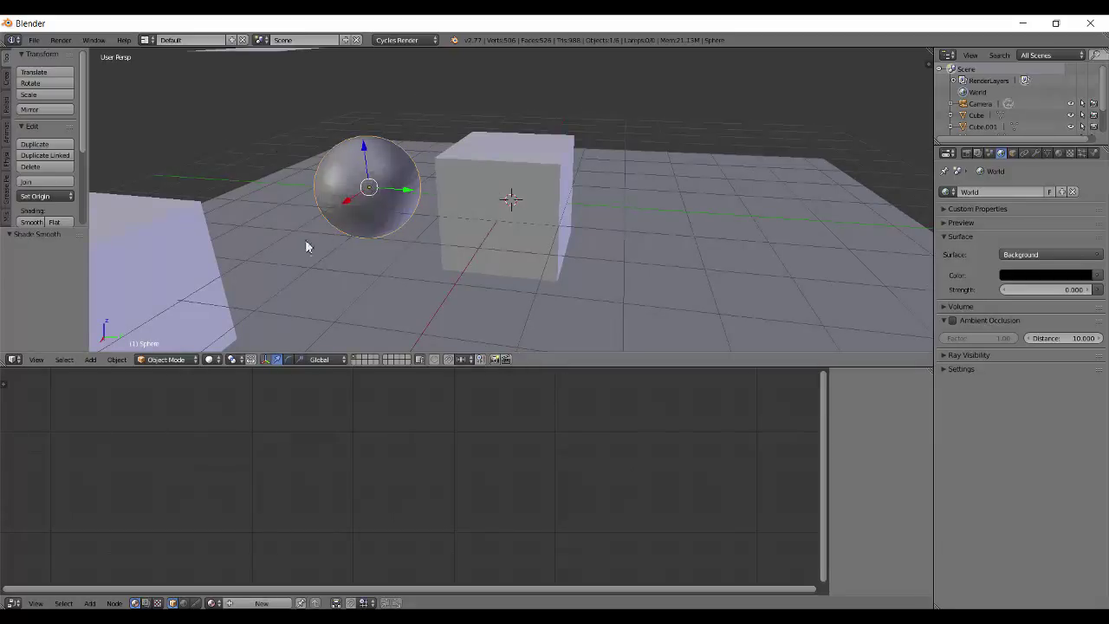
pyautogui.click(261, 603)
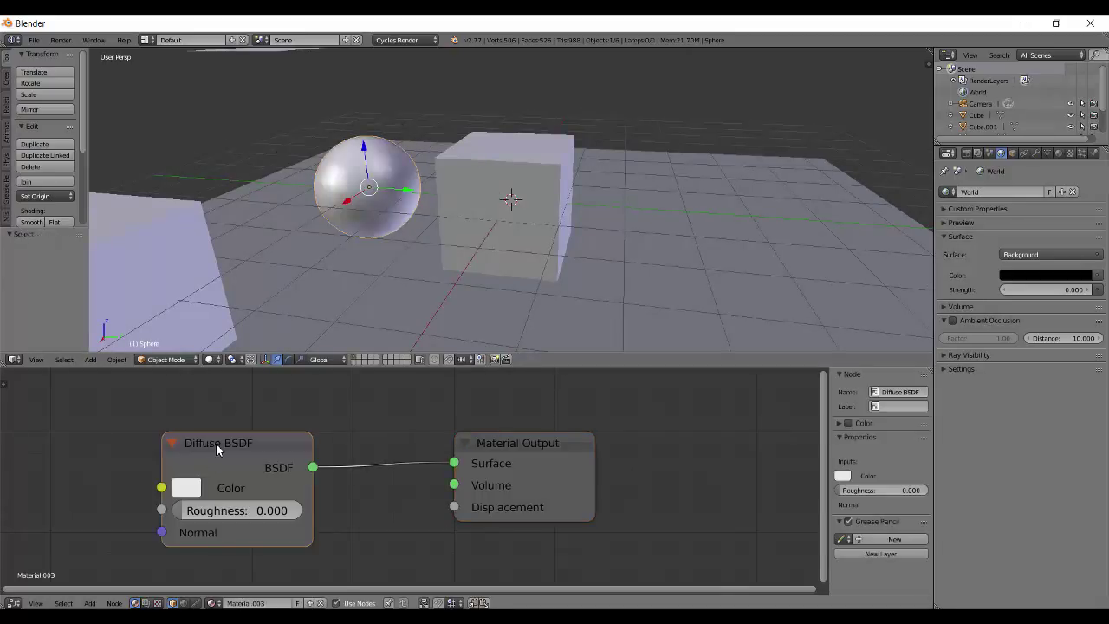
pyautogui.scroll(-3, 216, 442)
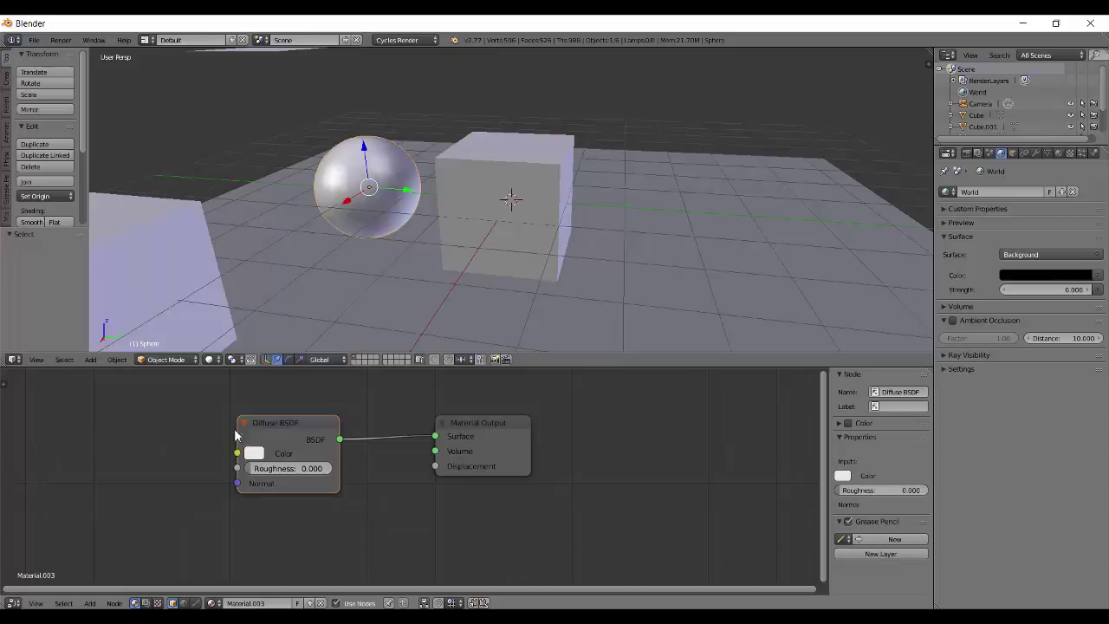
pyautogui.hotkey('shift', 'a')
pyautogui.press('Escape')
pyautogui.press('x')
pyautogui.hotkey('shift', 'a')
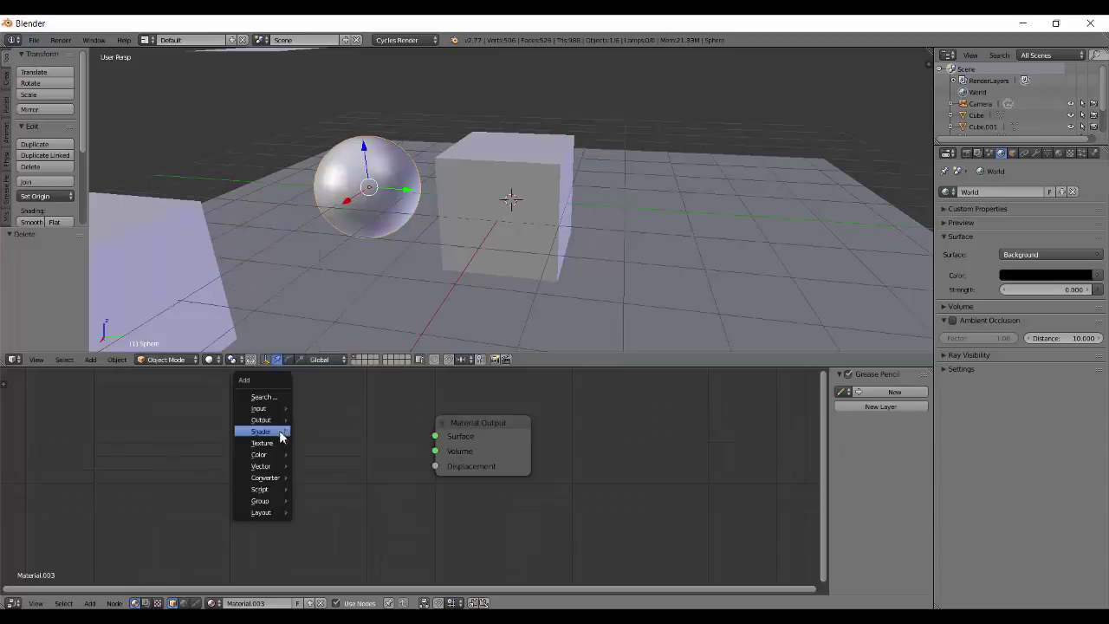
pyautogui.moveTo(282, 435)
pyautogui.click(362, 222)
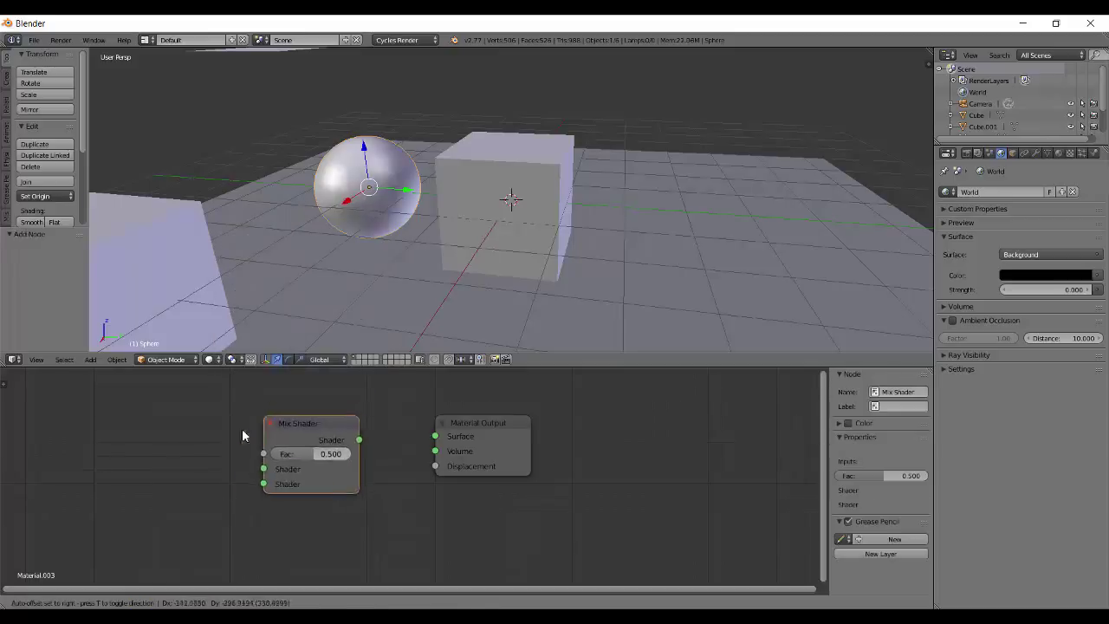
pyautogui.click(221, 447)
pyautogui.moveTo(337, 454); pyautogui.dragTo(435, 436)
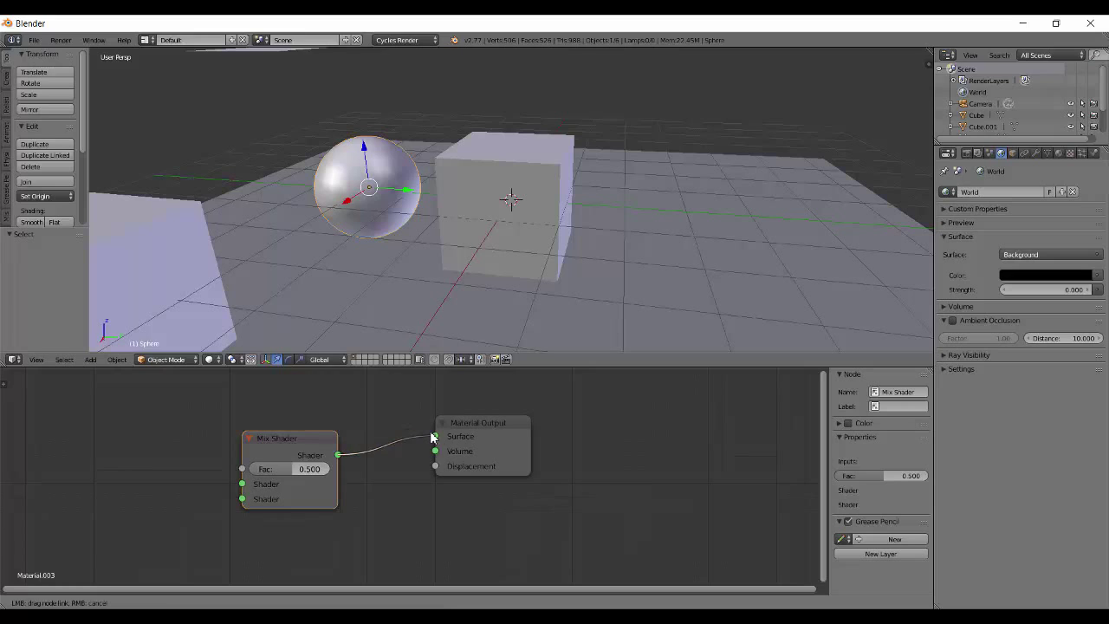
# Step: Reposition the Mix Shader node to the left of the Material Output
pyautogui.moveTo(279, 450); pyautogui.dragTo(227, 462)
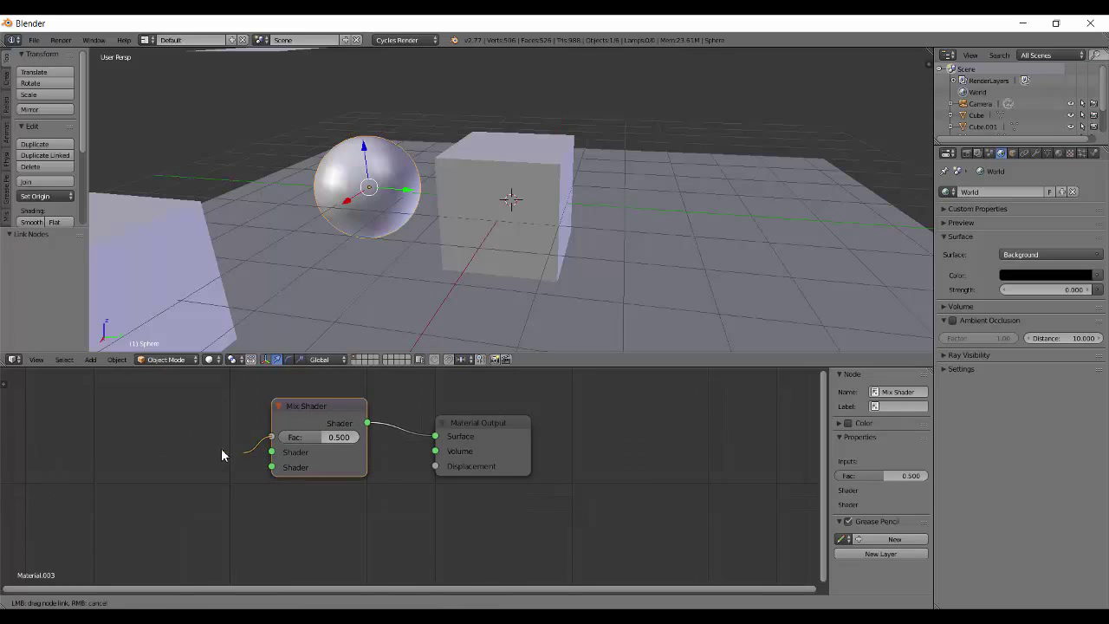
pyautogui.scroll(2, 208, 471)
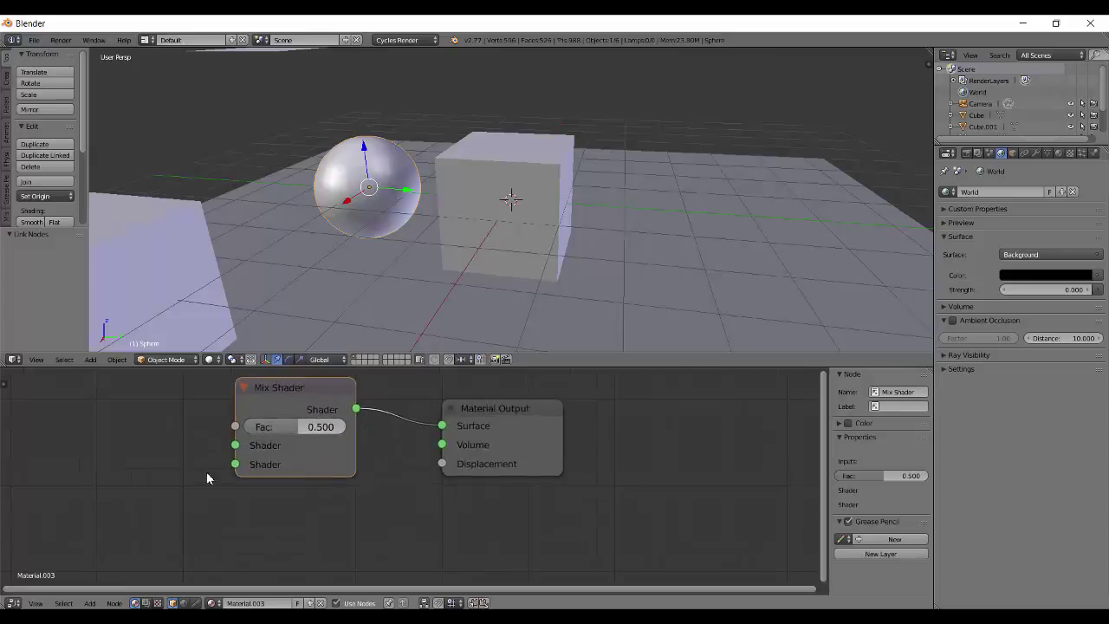
pyautogui.press('g')
pyautogui.click(167, 464)
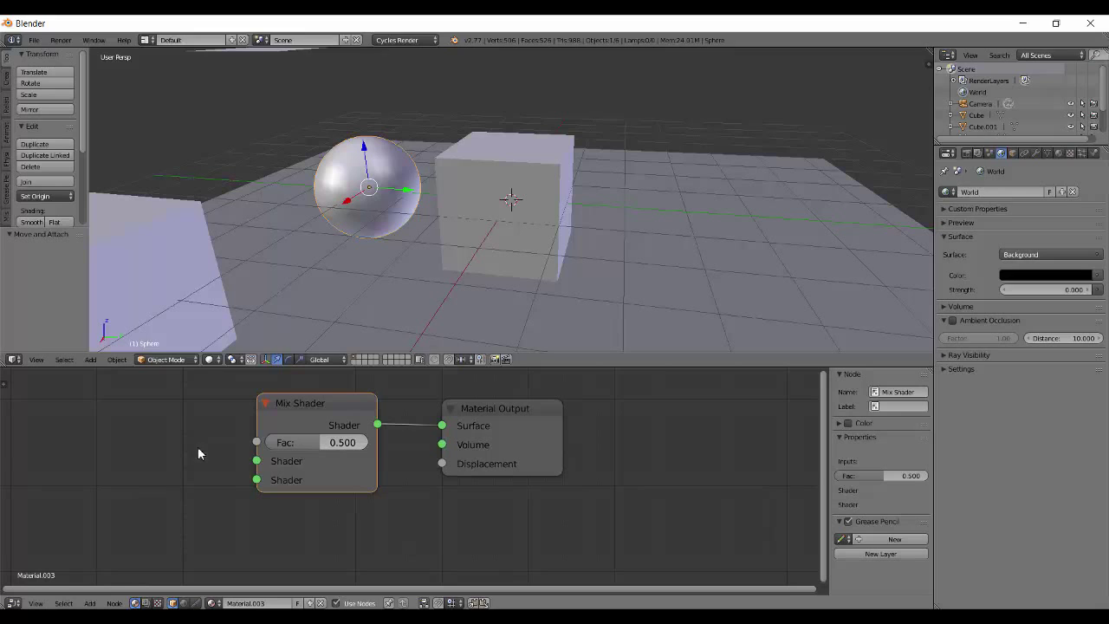
# Step: Add a Diffuse BSDF and connect it to the Mix Shader's first Shader input
pyautogui.hotkey('shift', 'a')
pyautogui.moveTo(178, 444)
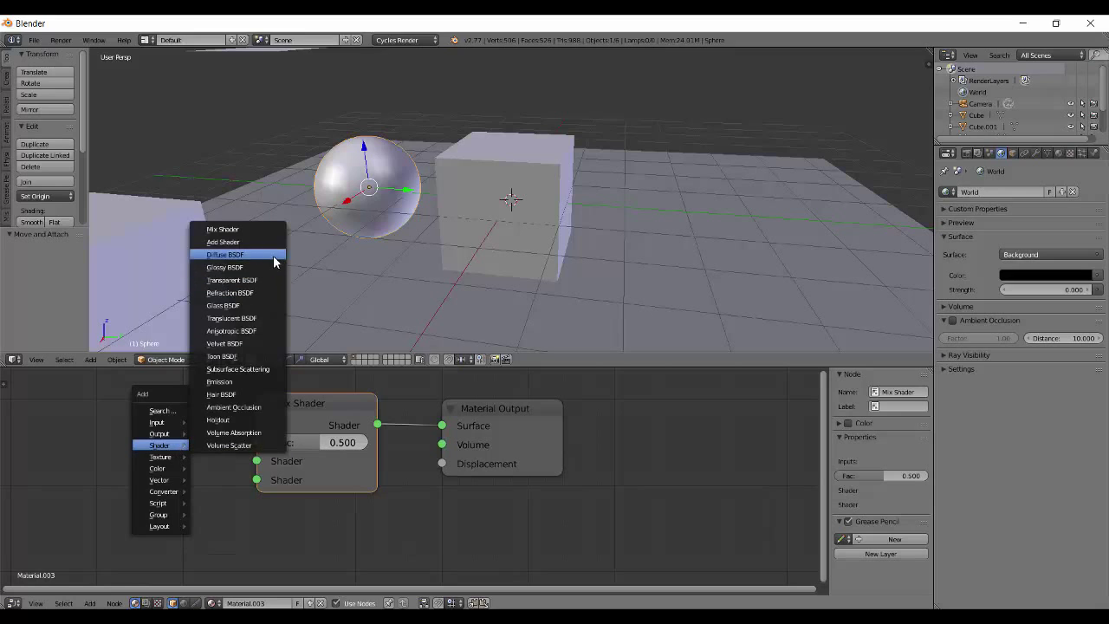
pyautogui.click(234, 252)
pyautogui.click(49, 398)
pyautogui.moveTo(162, 420); pyautogui.dragTo(256, 460)
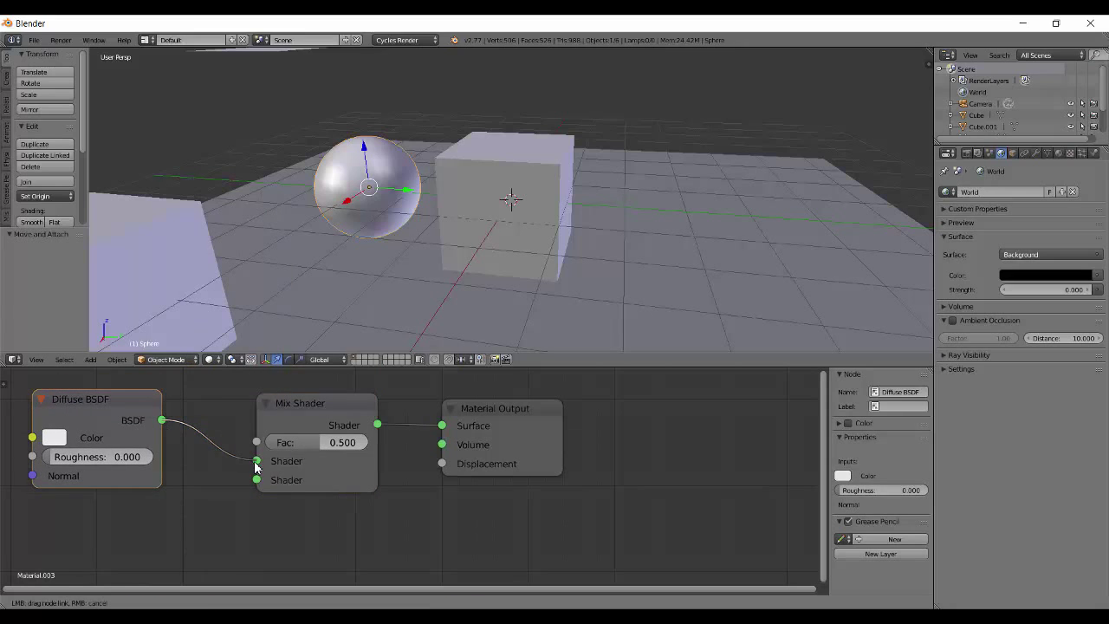
pyautogui.moveTo(230, 508); pyautogui.dragTo(290, 480, button='middle')
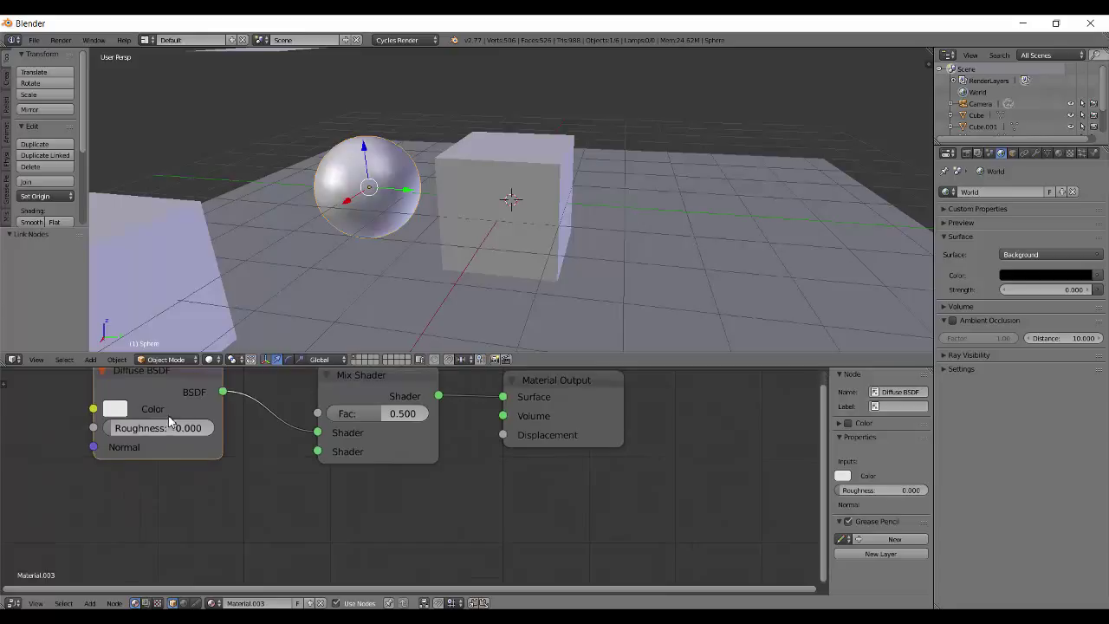
# Step: Add a Glossy BSDF node to the sphere's material
pyautogui.hotkey('shift', 'a')
pyautogui.moveTo(168, 415)
pyautogui.click(249, 239)
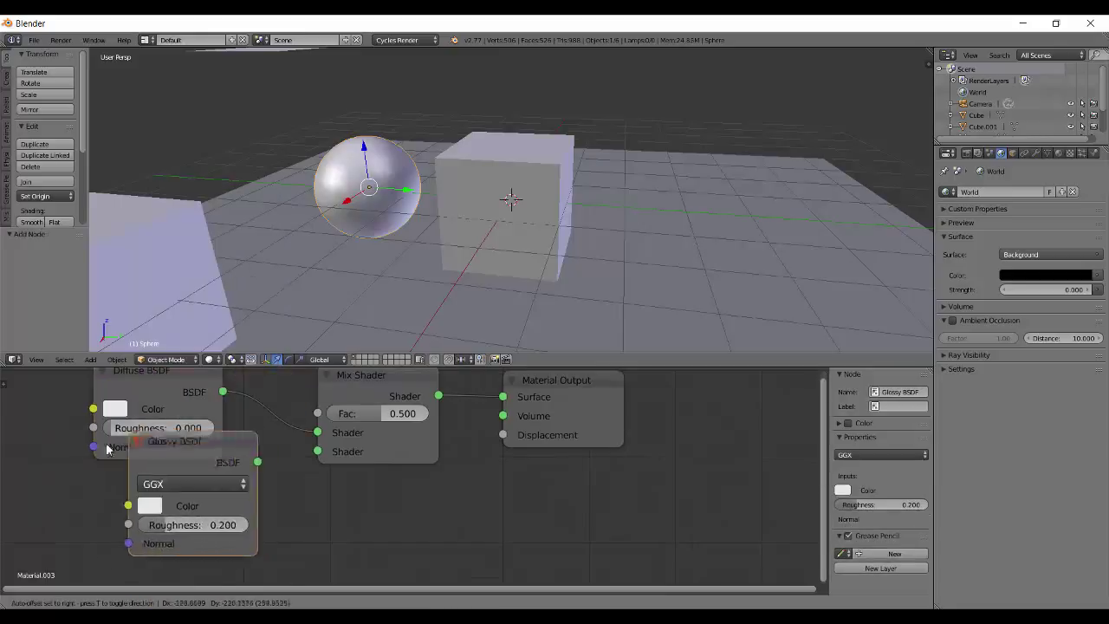
# Step: Place the Glossy BSDF below the Diffuse and connect it to the second Shader input
pyautogui.click(73, 490)
pyautogui.moveTo(223, 504); pyautogui.dragTo(318, 451)
pyautogui.scroll(-1, 316, 456)
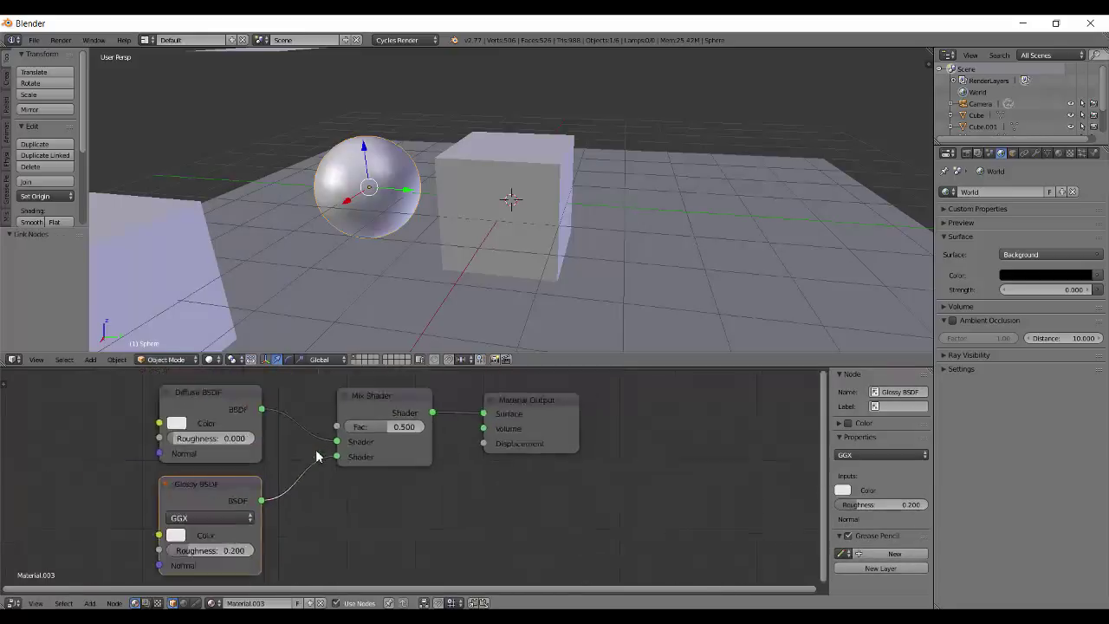
pyautogui.scroll(-1, 316, 455)
# Step: Mark a render region around the sphere and cube and switch to rendered shading
pyautogui.hotkey('ctrl', 'b')
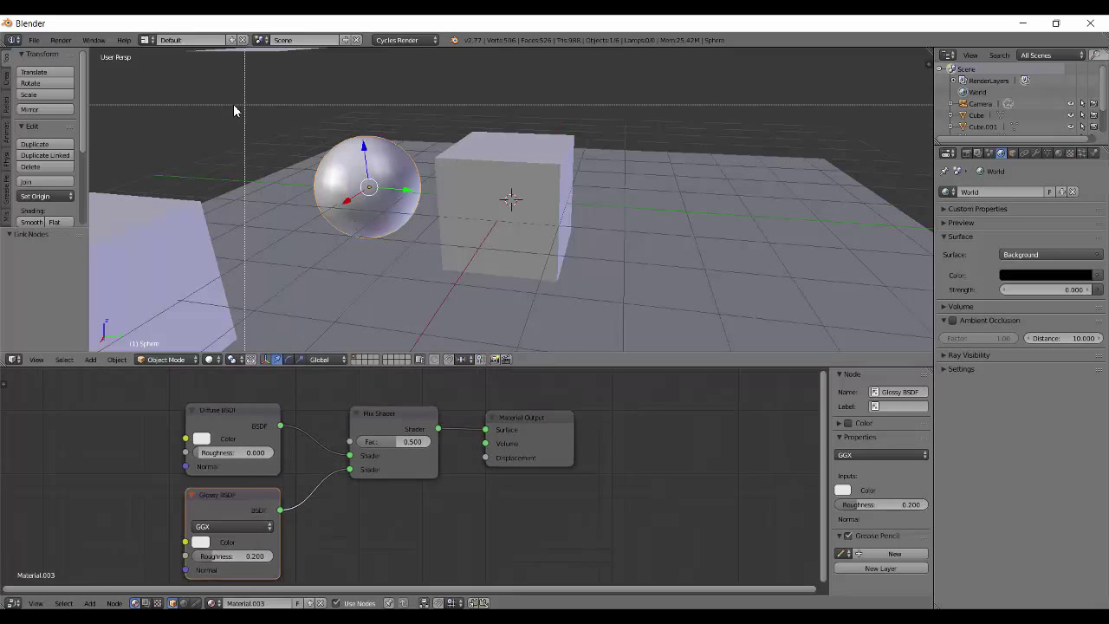
pyautogui.moveTo(233, 104); pyautogui.dragTo(497, 276)
pyautogui.hotkey('shift', 'z')
pyautogui.moveTo(459, 274)
pyautogui.mouseDown(button='middle')
pyautogui.moveTo(412, 224)
pyautogui.moveTo(421, 238)
pyautogui.moveTo(407, 252)
pyautogui.mouseUp(button='middle')
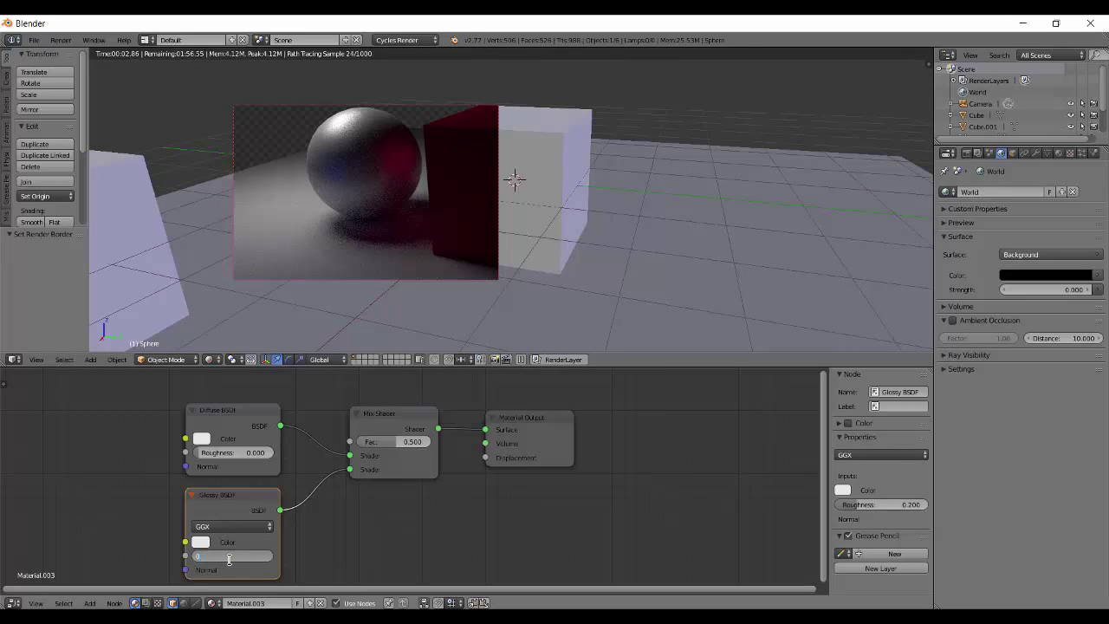
# Step: Set Glossy roughness to 0.000 and sweep the Mix factor through 0, 1, 0.7 and 0.4
pyautogui.press('Return')
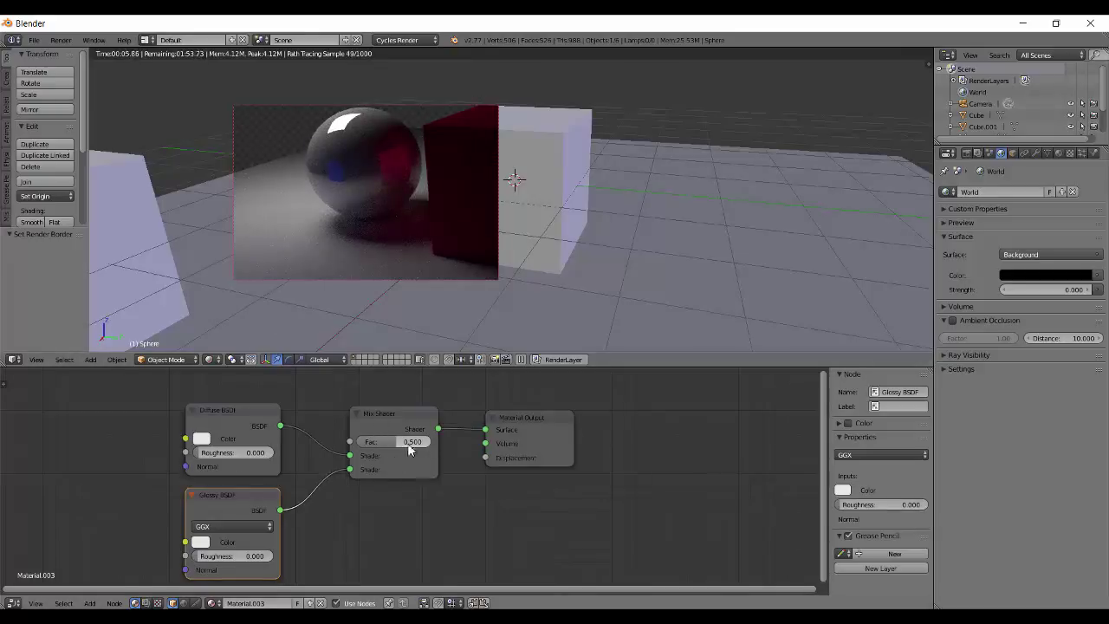
pyautogui.moveTo(400, 445); pyautogui.dragTo(303, 439)
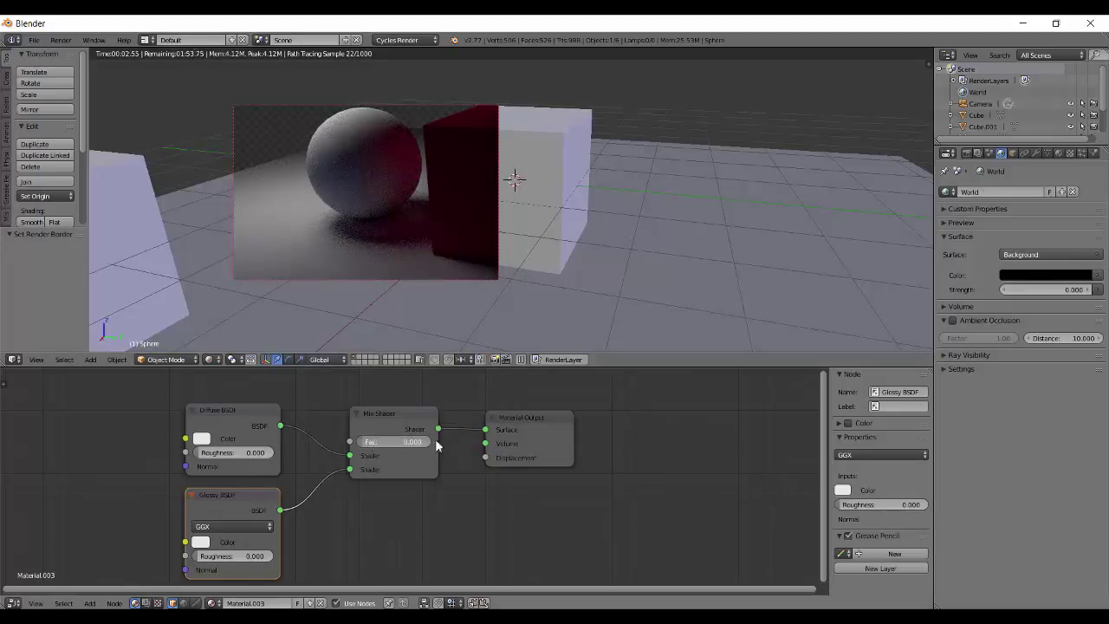
pyautogui.moveTo(372, 442); pyautogui.dragTo(481, 444)
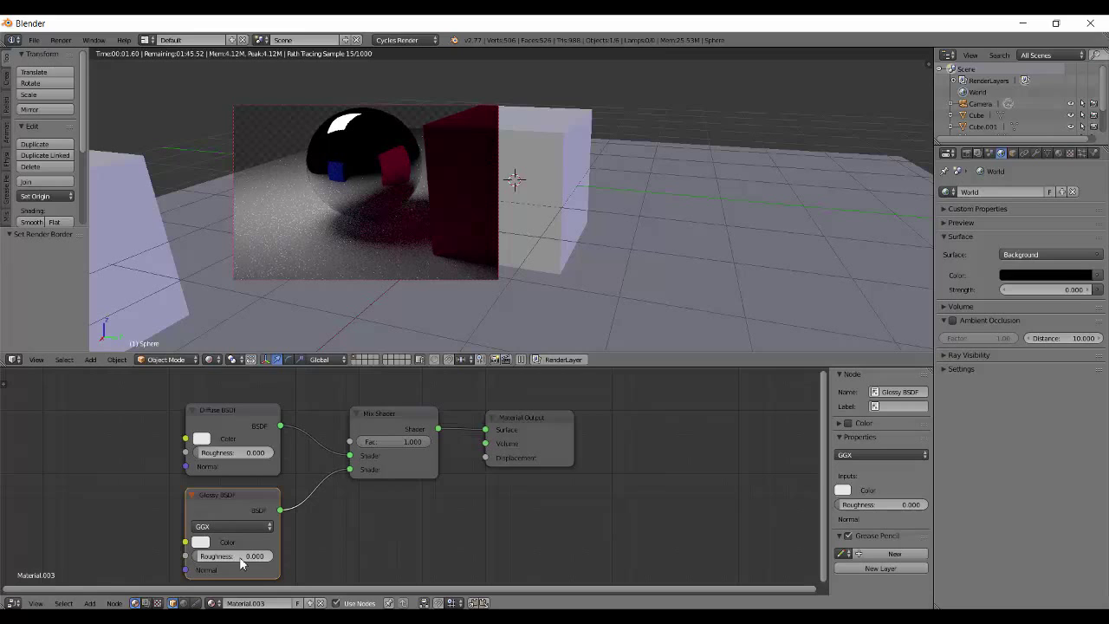
pyautogui.moveTo(425, 441); pyautogui.dragTo(397, 444)
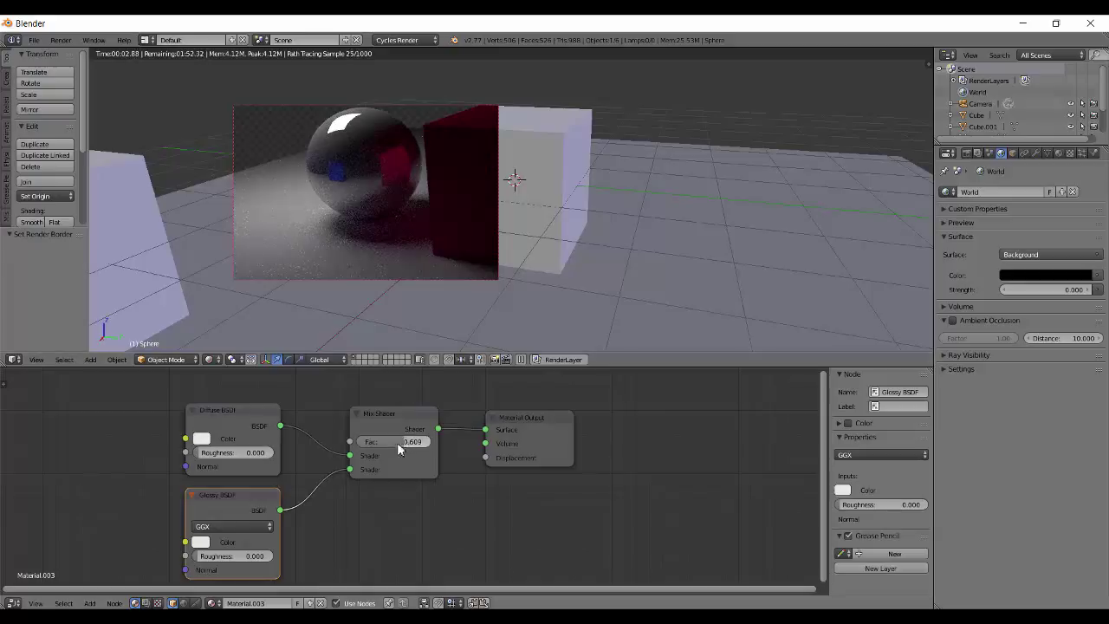
pyautogui.moveTo(397, 442); pyautogui.dragTo(390, 444)
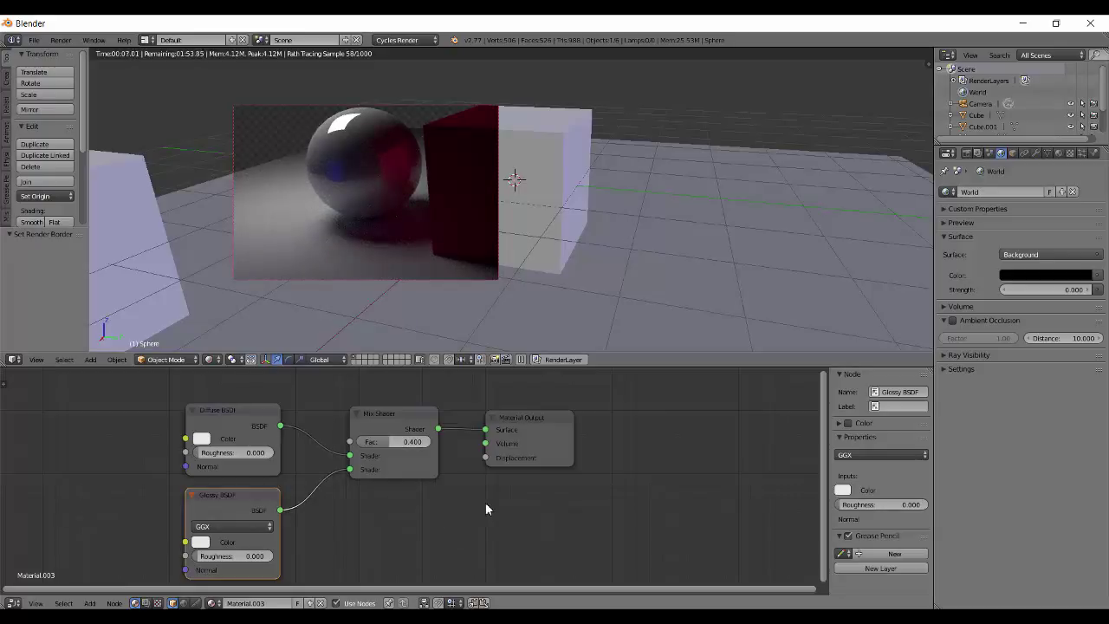
# Step: Compare pure diffuse at Mix factor 0 with pure gloss at factor 1
pyautogui.press('a')
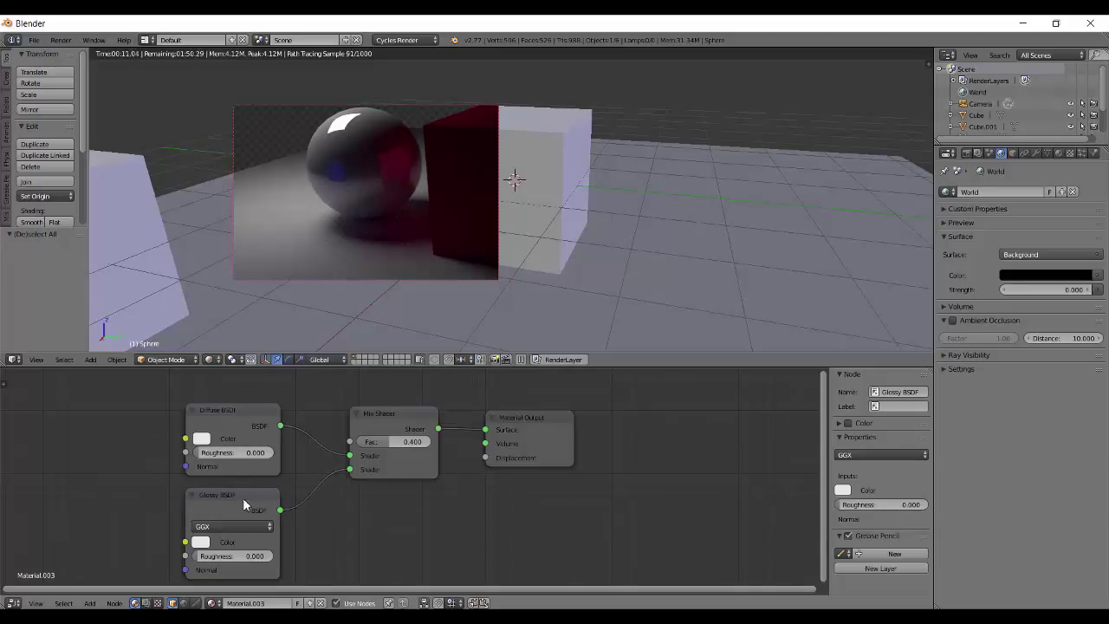
pyautogui.moveTo(392, 444); pyautogui.dragTo(363, 444)
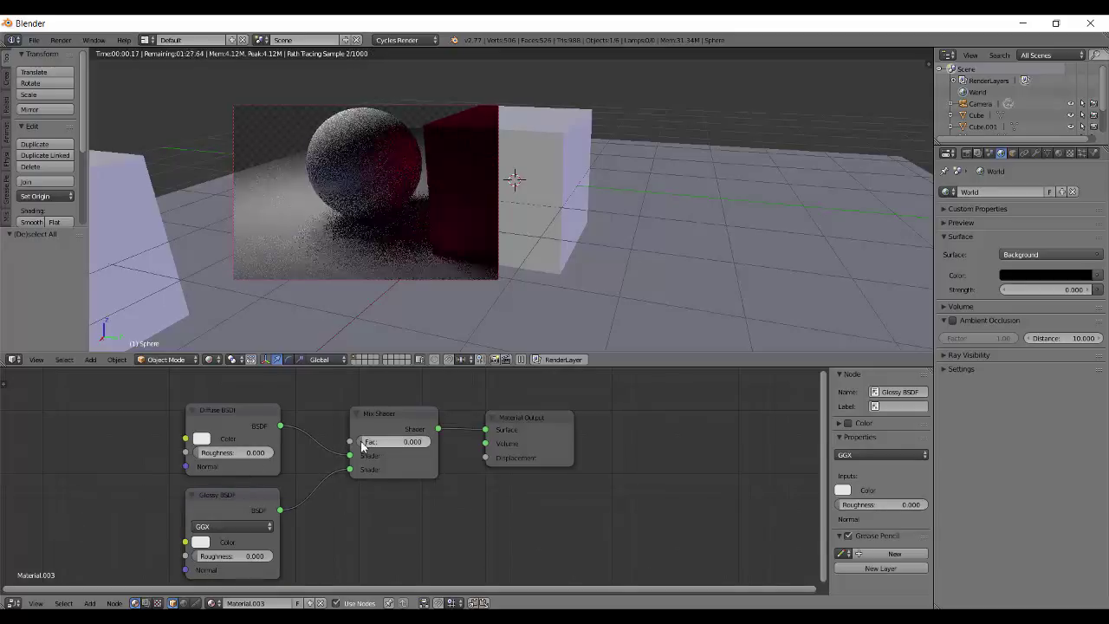
pyautogui.moveTo(257, 426); pyautogui.dragTo(253, 421)
pyautogui.moveTo(349, 445); pyautogui.dragTo(448, 450)
pyautogui.moveTo(219, 503)
pyautogui.mouseDown()
pyautogui.moveTo(234, 492)
pyautogui.moveTo(225, 502)
pyautogui.mouseUp()
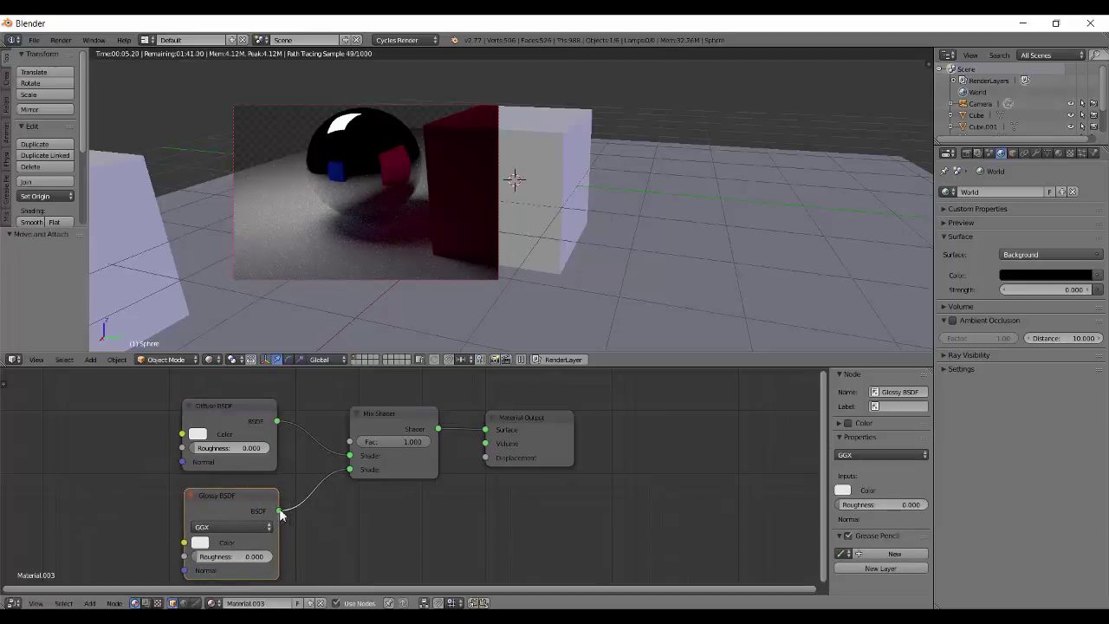
# Step: Enter Mix factors 0.5 and 0.3, then drag it to about 0.409
pyautogui.write('0.5')
pyautogui.press('Return')
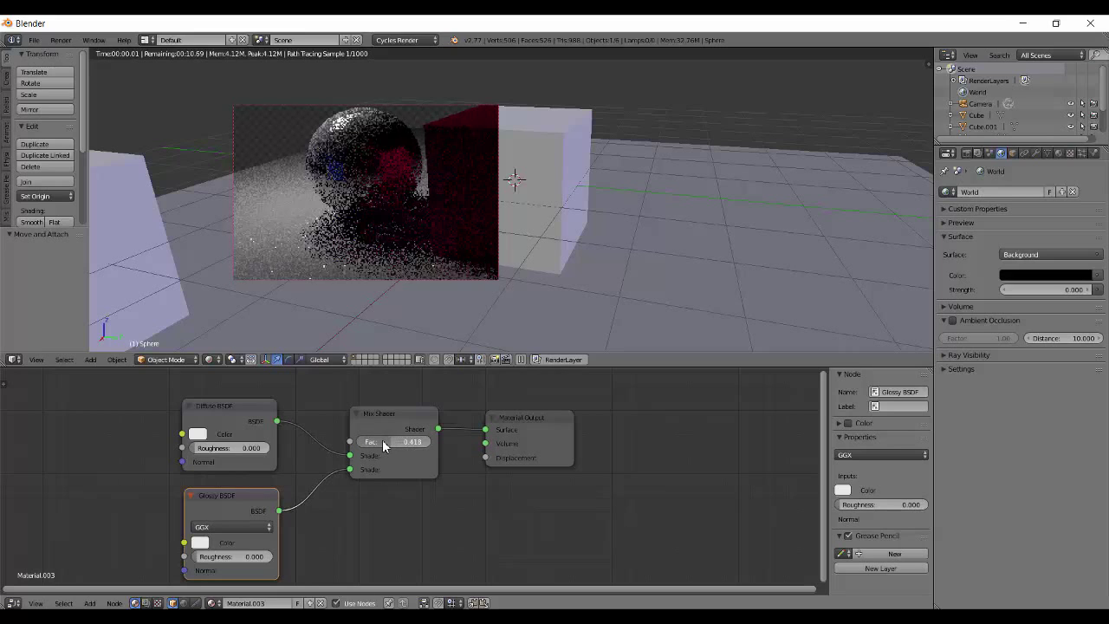
pyautogui.click(382, 441)
pyautogui.write('0.3')
pyautogui.press('Return')
pyautogui.moveTo(383, 446)
pyautogui.mouseDown()
pyautogui.moveTo(411, 446)
pyautogui.moveTo(396, 442)
pyautogui.mouseUp()
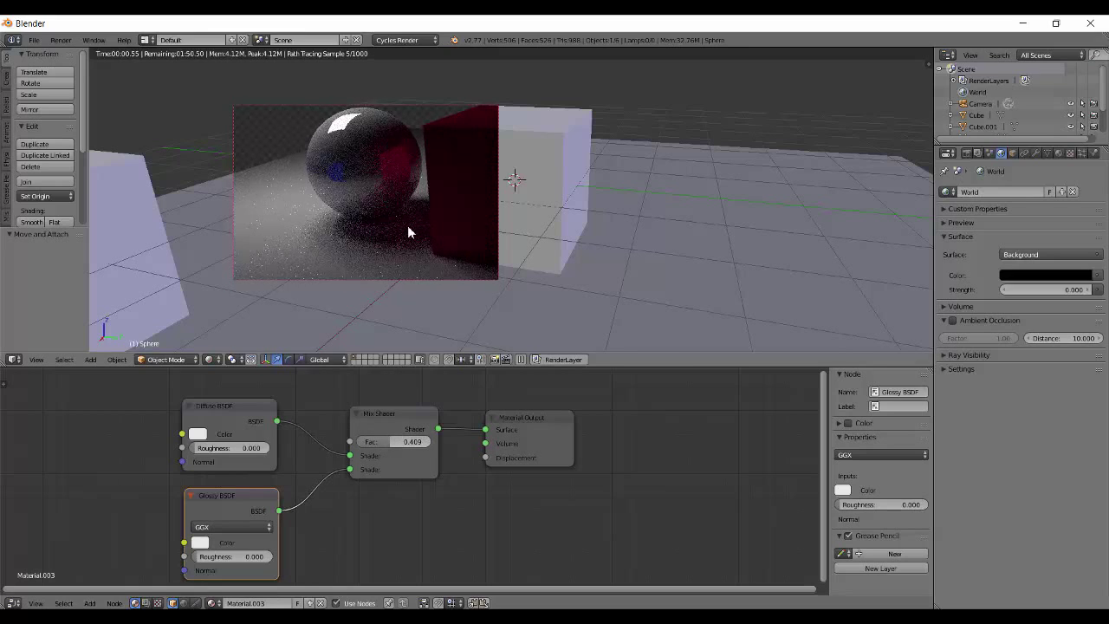
pyautogui.moveTo(408, 230); pyautogui.dragTo(424, 247, button='middle')
# Step: Delete the Mix Shader node and return the viewport to solid shading
pyautogui.click(386, 412)
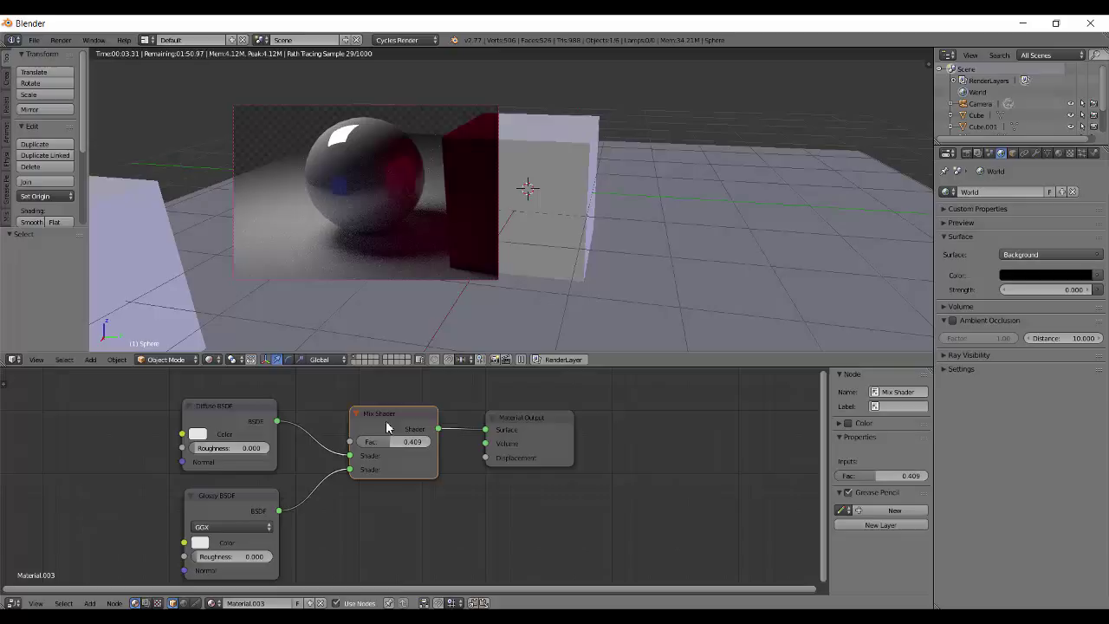
pyautogui.press('x')
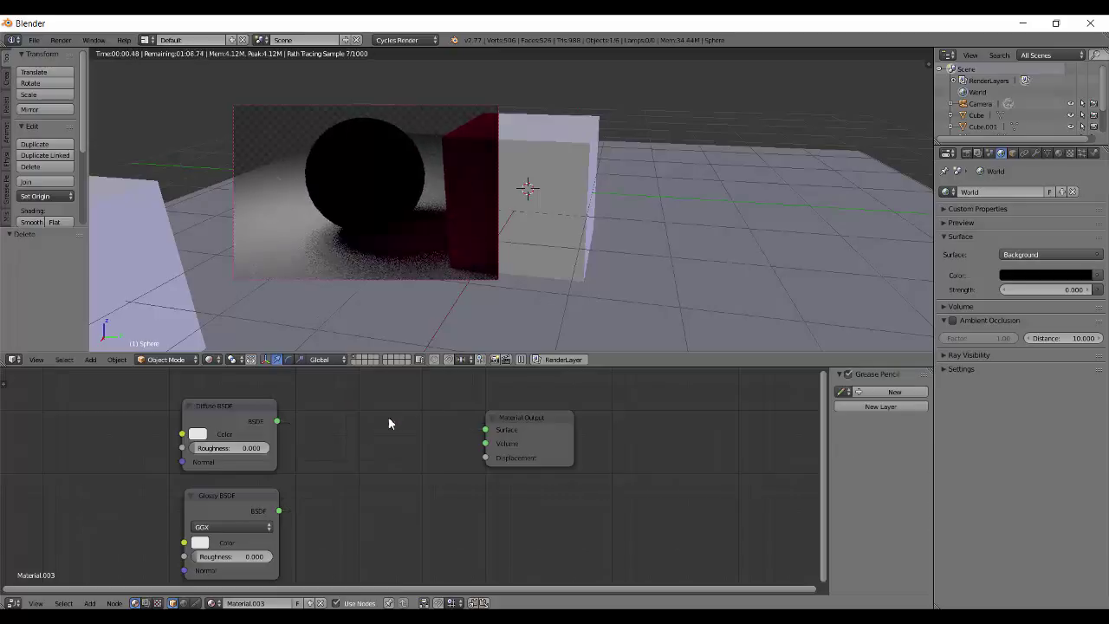
pyautogui.hotkey('shift', 'z')
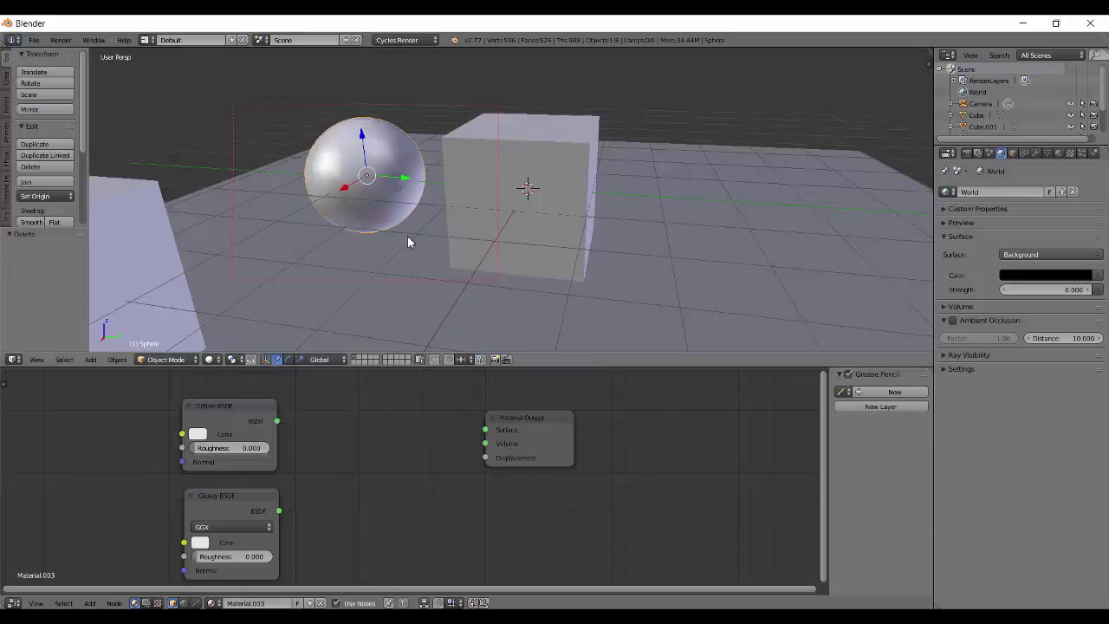
# Step: Enable the Node Wrangler add-on in User Preferences using the Node category filter
pyautogui.click(33, 40)
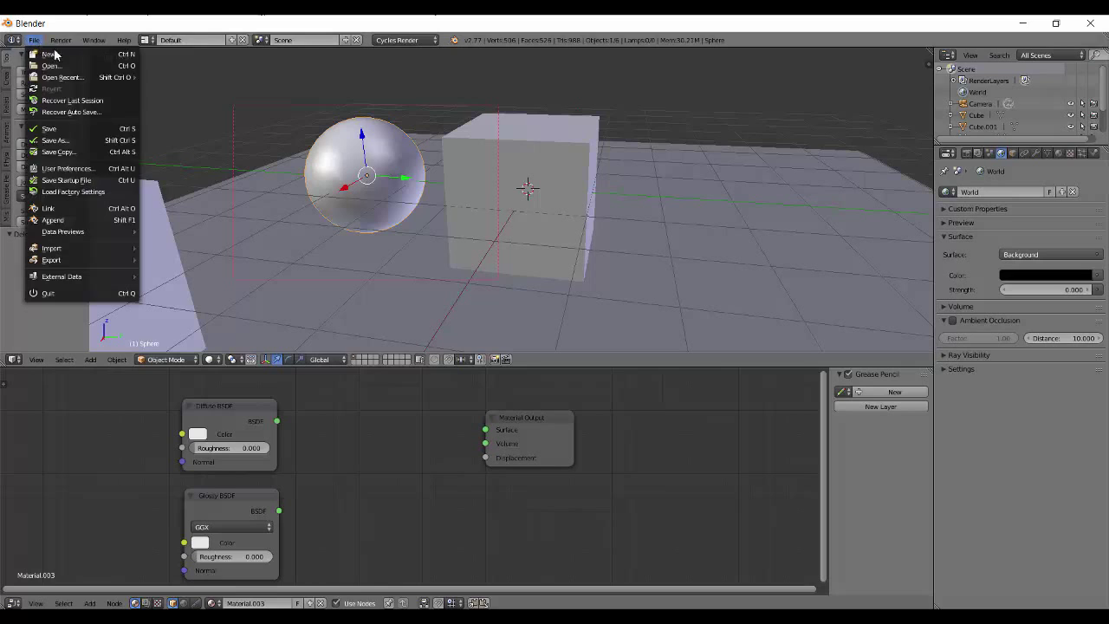
pyautogui.click(108, 168)
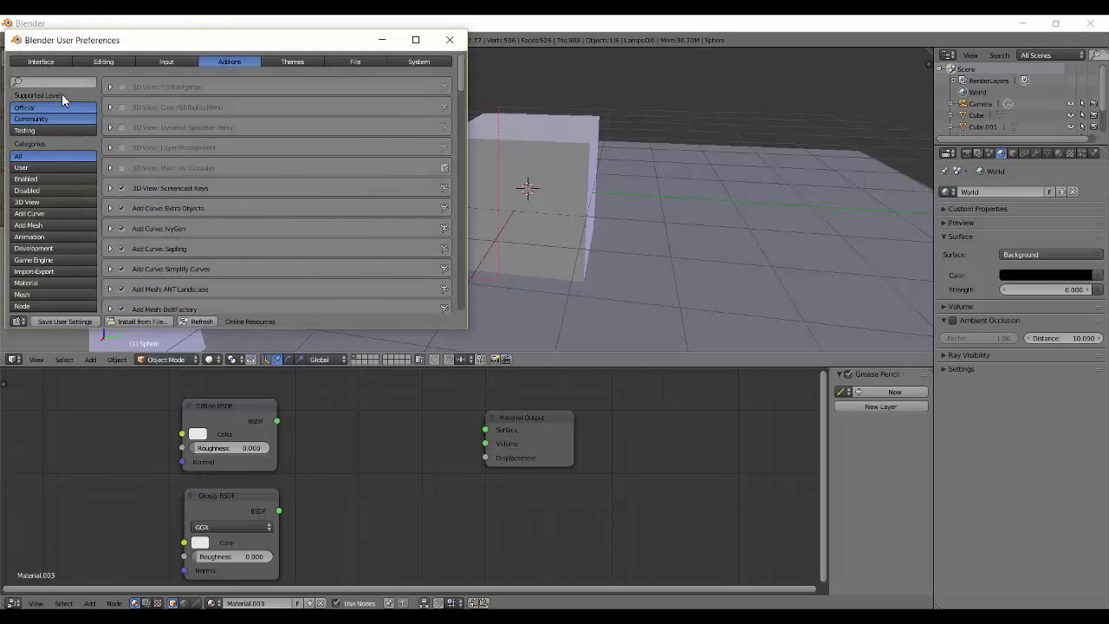
pyautogui.moveTo(218, 41); pyautogui.dragTo(313, 70)
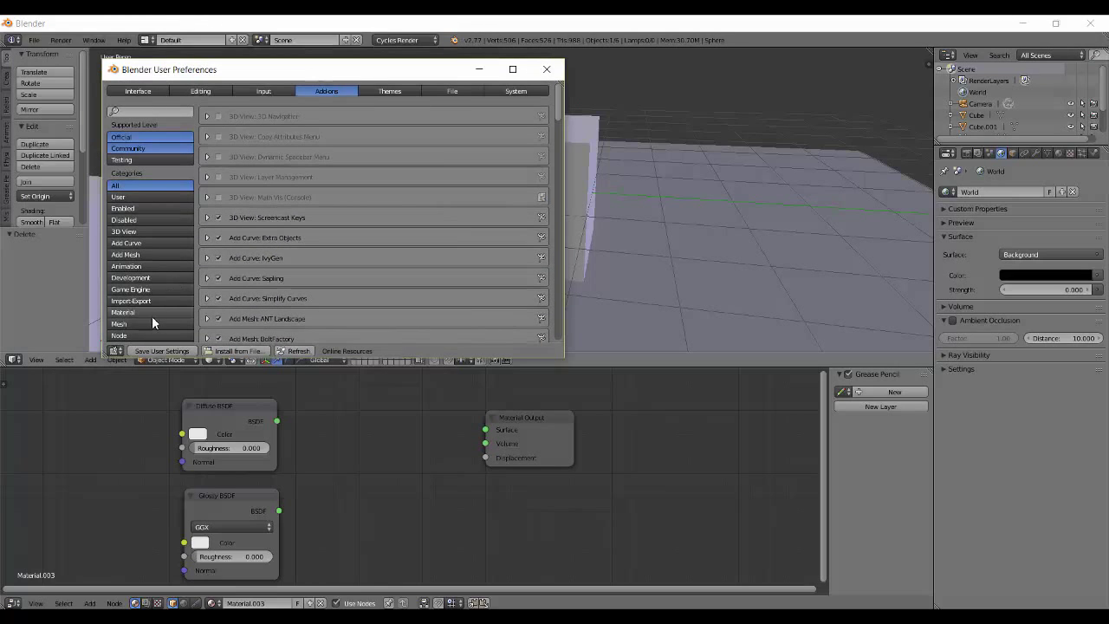
pyautogui.click(149, 334)
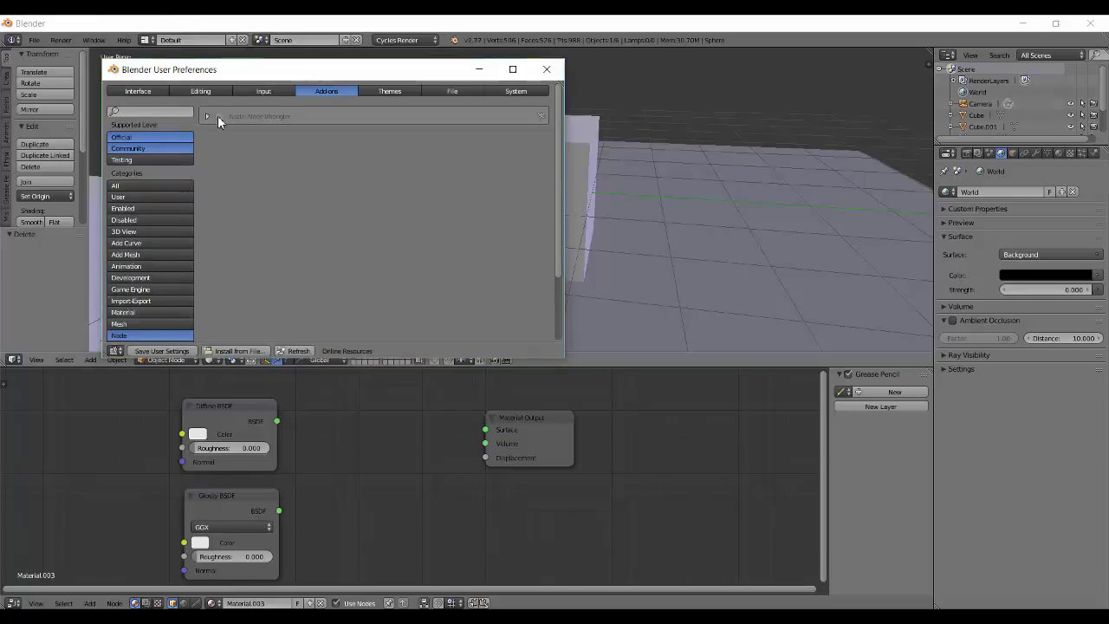
pyautogui.click(218, 115)
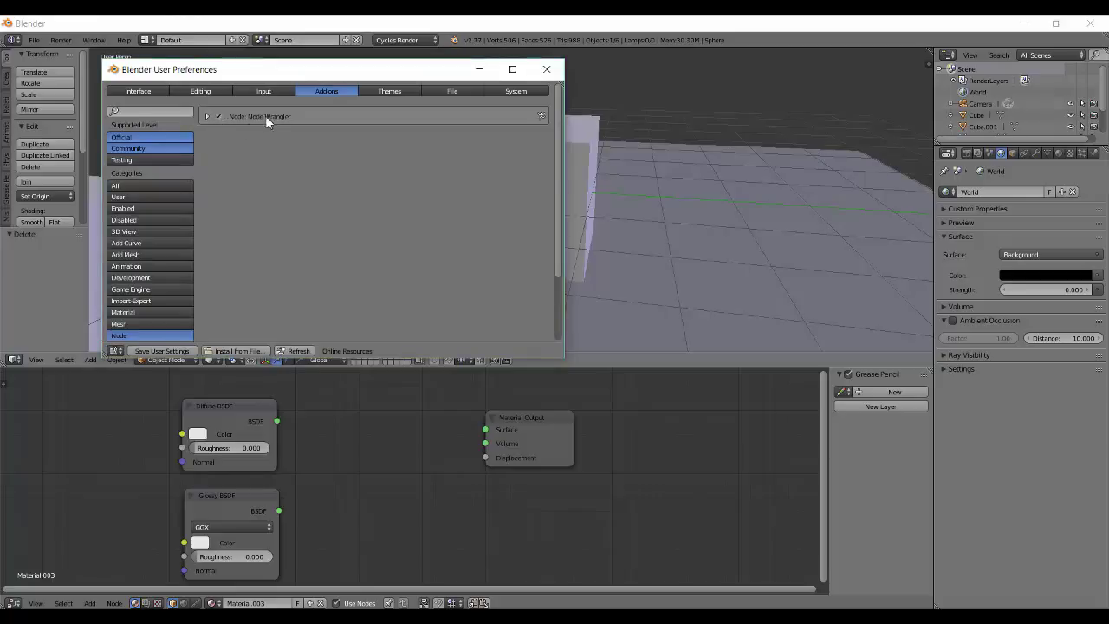
pyautogui.click(544, 68)
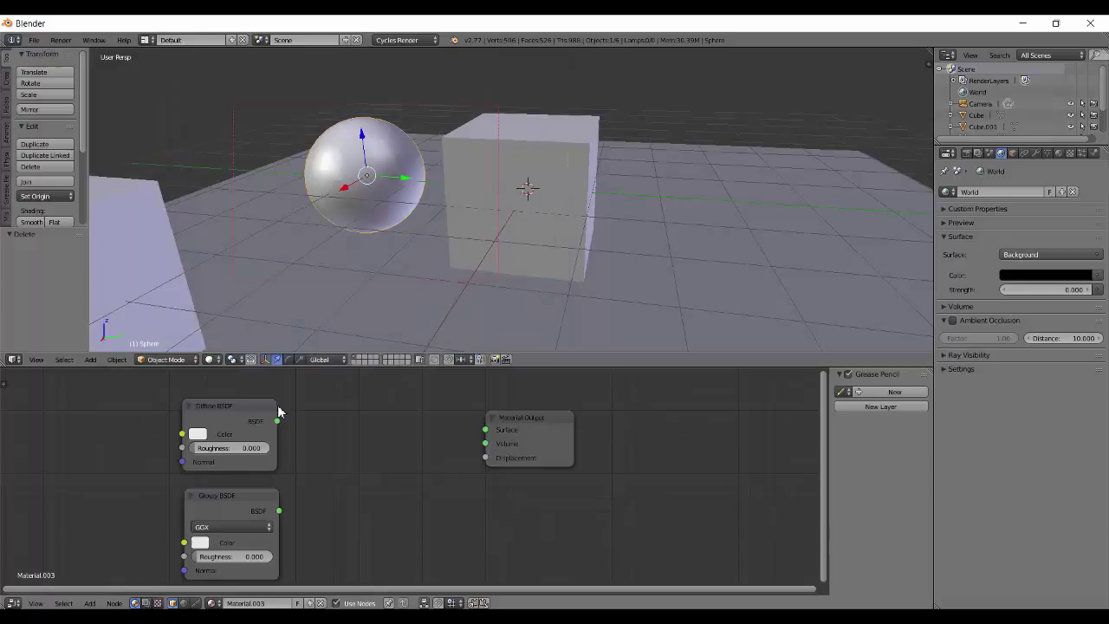
# Step: Cut the remaining links, wire a Mix Shader to Surface, and restore the rendered preview
pyautogui.keyDown('ctrl'); pyautogui.moveTo(238, 414); pyautogui.dragTo(232, 520, button='right'); pyautogui.keyUp('ctrl')
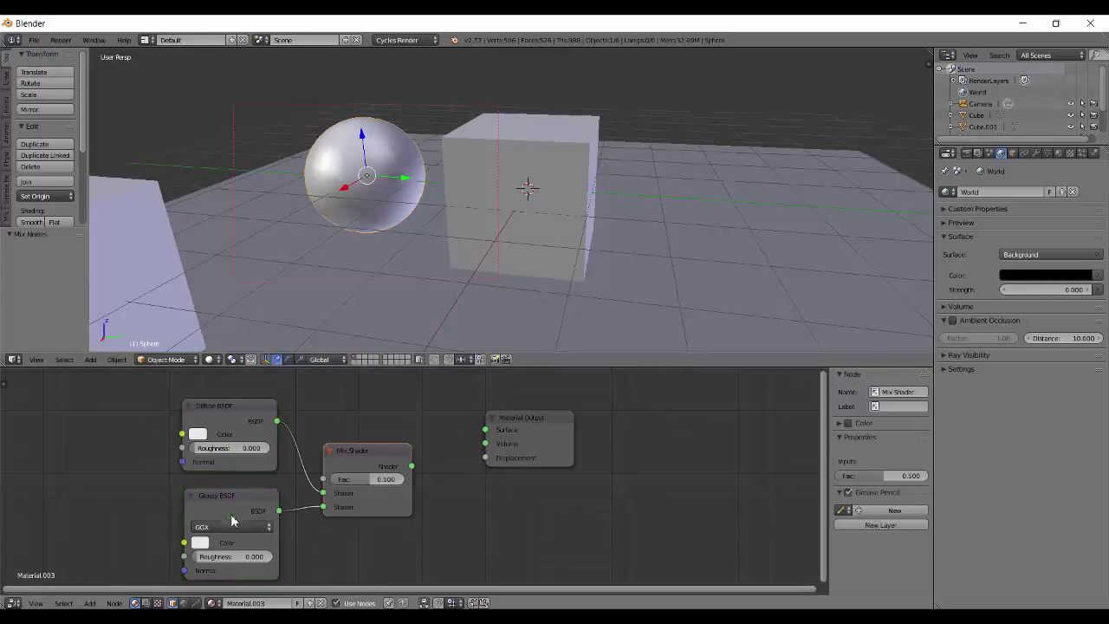
pyautogui.moveTo(378, 468); pyautogui.dragTo(485, 431)
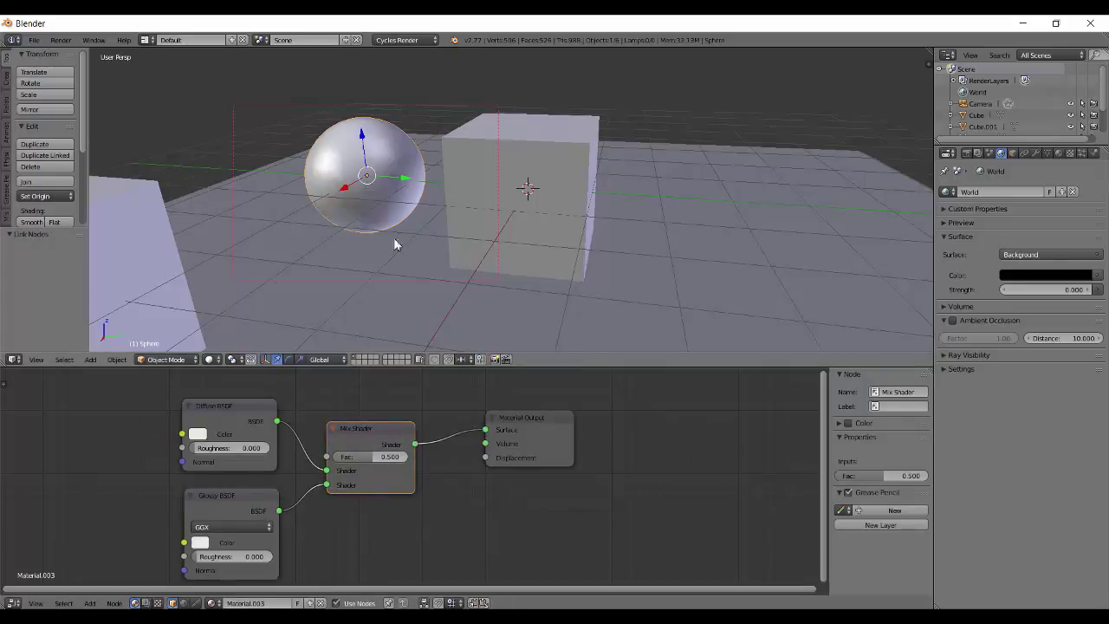
pyautogui.hotkey('shift', 'z')
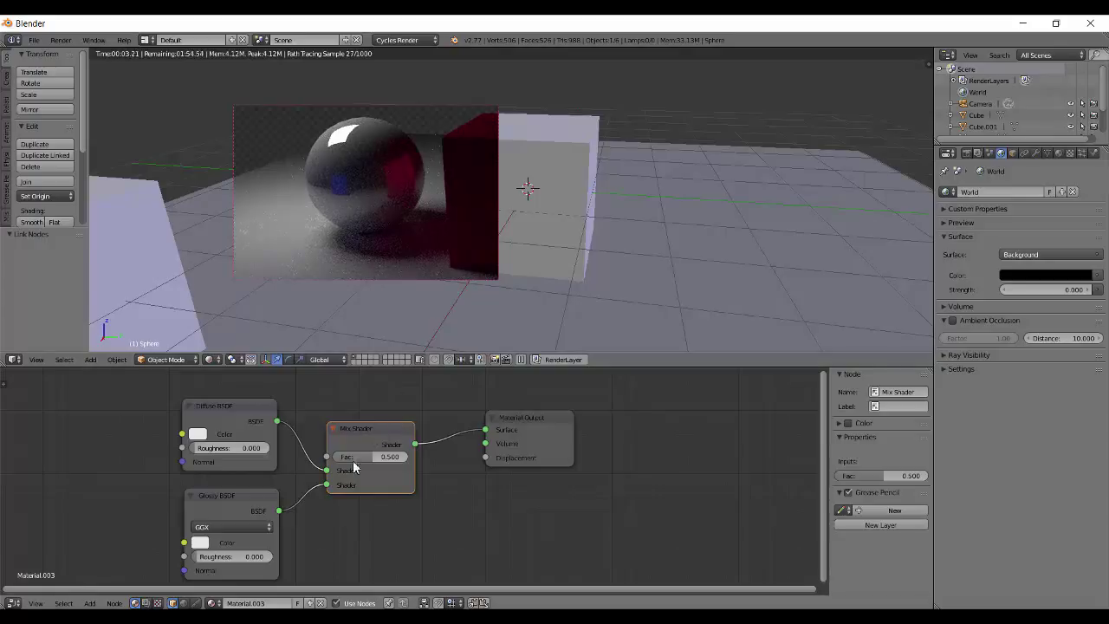
# Step: Delete that Mix Shader and use Node Wrangler to mix Diffuse and Glossy into a new one
pyautogui.press('x')
pyautogui.moveTo(276, 422); pyautogui.dragTo(486, 430)
pyautogui.keyDown('alt'); pyautogui.moveTo(235, 418); pyautogui.dragTo(225, 535, button='right'); pyautogui.keyUp('alt')
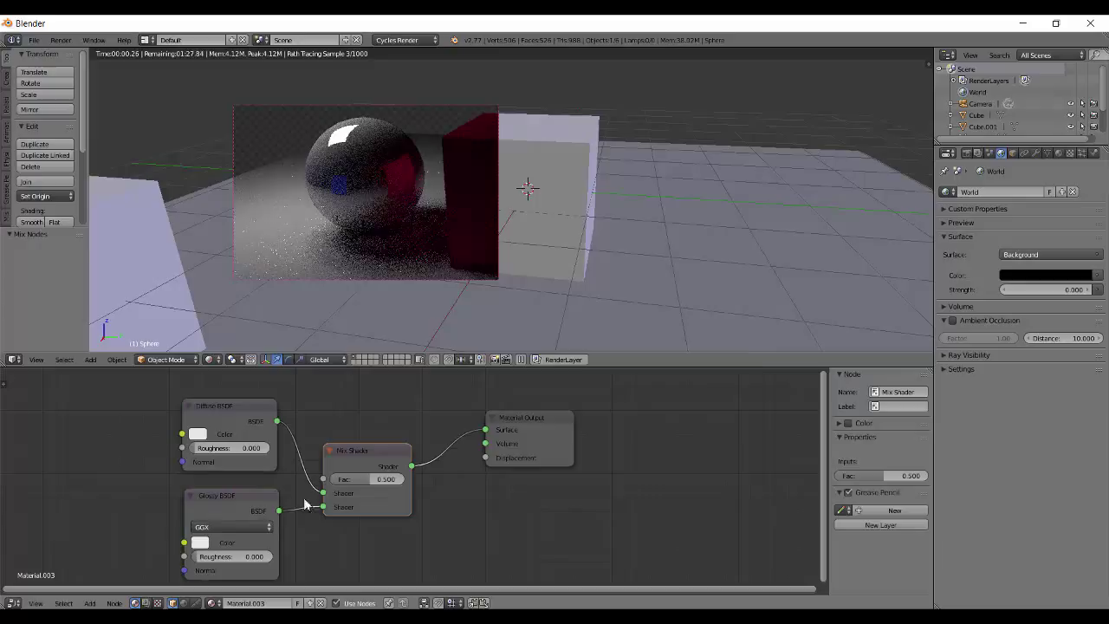
pyautogui.moveTo(359, 453)
pyautogui.mouseDown()
pyautogui.moveTo(368, 424)
pyautogui.moveTo(377, 436)
pyautogui.moveTo(367, 450)
pyautogui.mouseUp()
pyautogui.press('a')
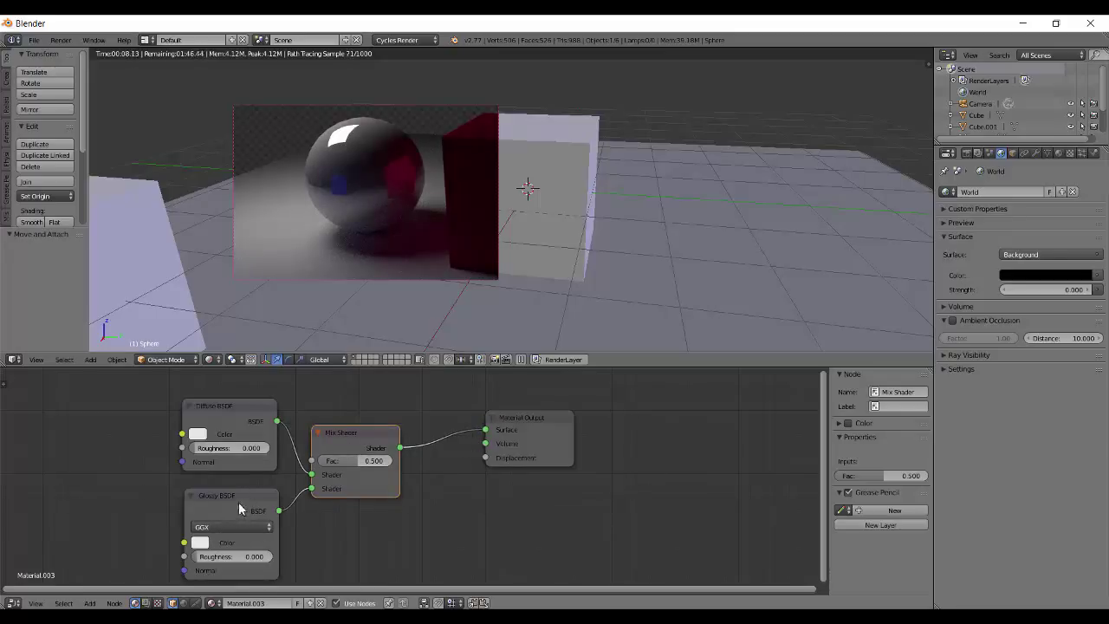
# Step: Link the Glossy BSDF directly to the Material Output Surface, shifting the node left
pyautogui.moveTo(280, 512); pyautogui.dragTo(483, 431)
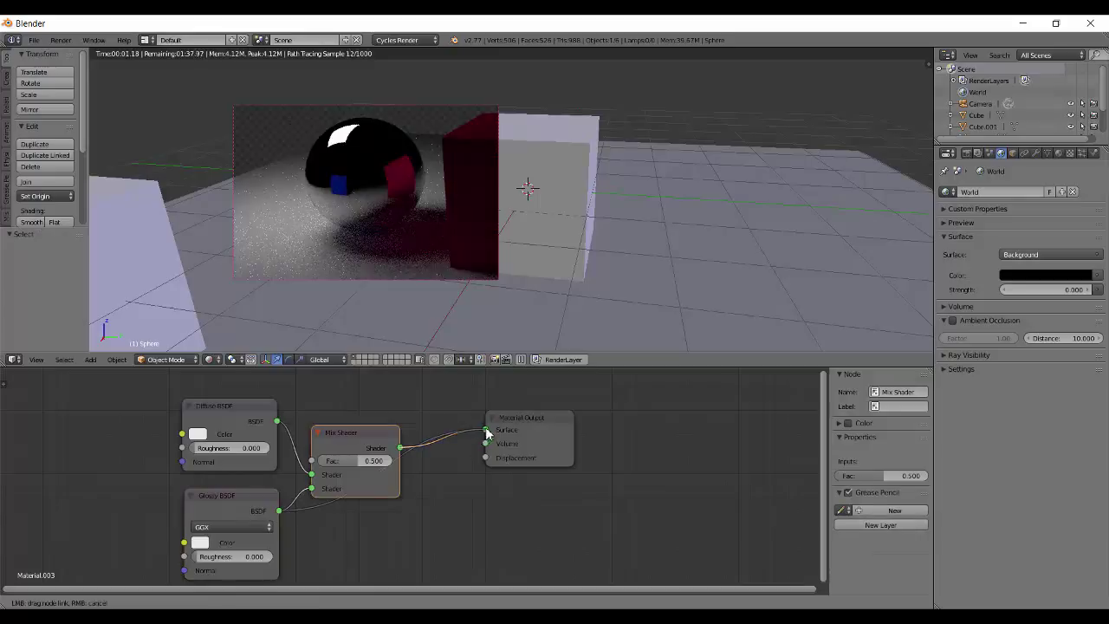
pyautogui.keyDown('ctrl'); pyautogui.keyDown('shift'); pyautogui.click(236, 509); pyautogui.keyUp('shift'); pyautogui.keyUp('ctrl')
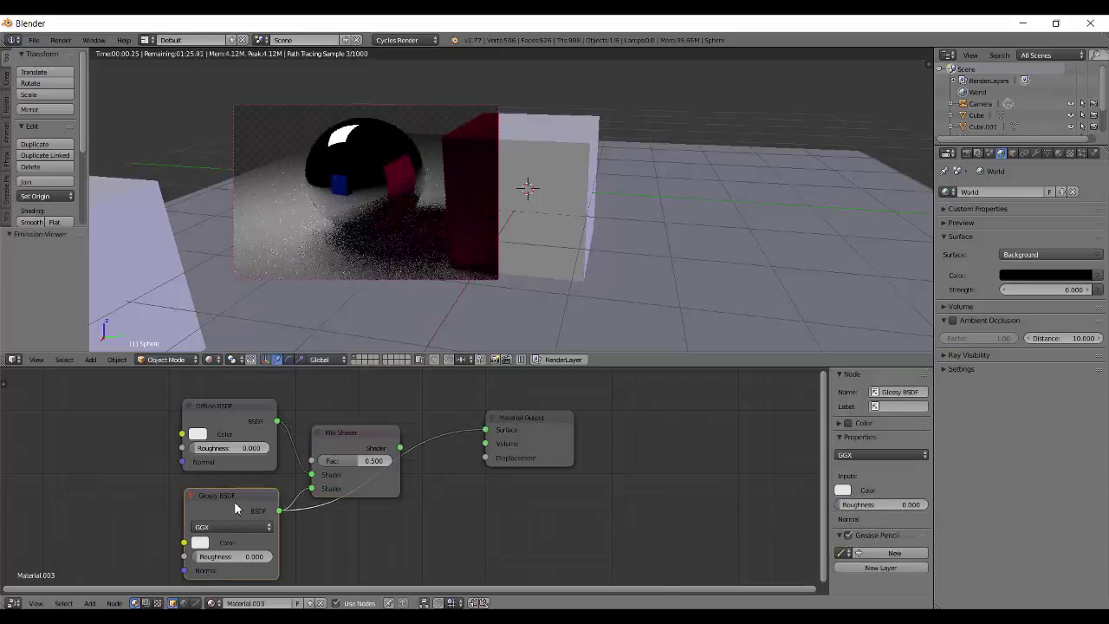
pyautogui.scroll(-2, 240, 498)
pyautogui.moveTo(296, 505); pyautogui.dragTo(3, 520)
pyautogui.moveTo(241, 519); pyautogui.dragTo(391, 470, button='middle')
pyautogui.moveTo(171, 488); pyautogui.dragTo(601, 397)
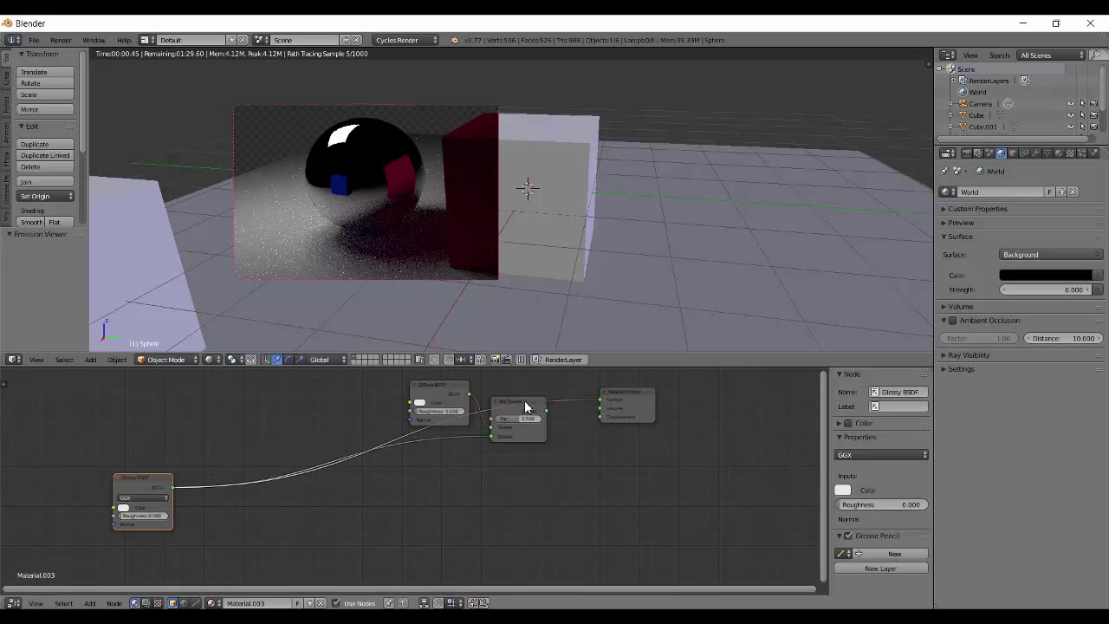
# Step: Move the Glossy BSDF back beside the Mix Shader and preview it alone on the output
pyautogui.hotkey('ctrl', 'z')
pyautogui.hotkey('ctrl', 'shift', 'z')
pyautogui.moveTo(134, 494); pyautogui.dragTo(441, 468)
pyautogui.scroll(1, 442, 469)
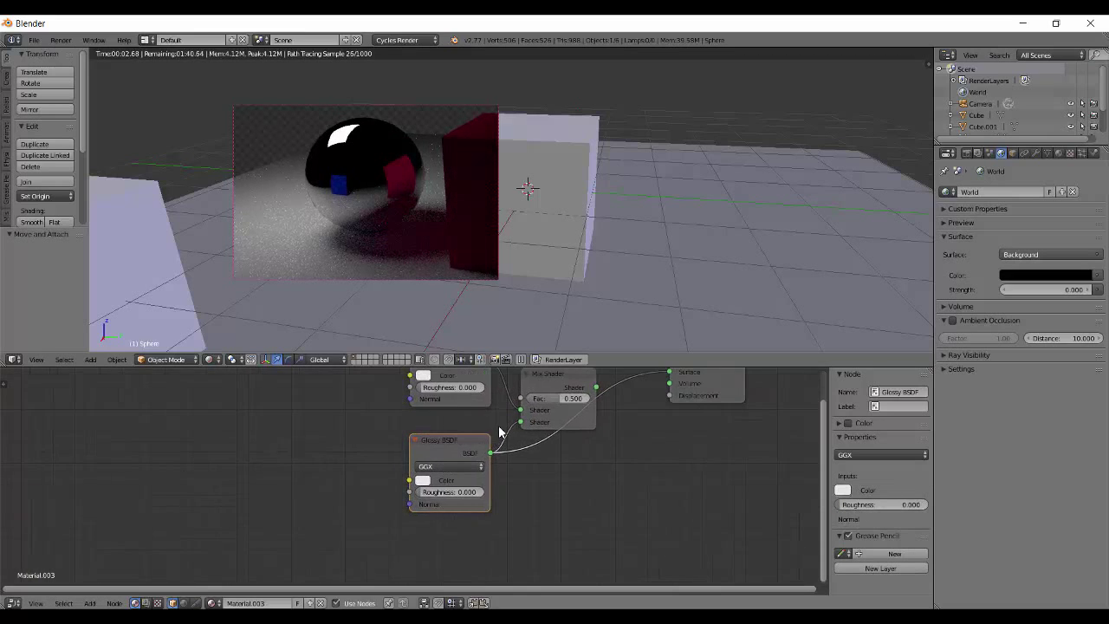
pyautogui.scroll(1, 441, 468)
pyautogui.moveTo(416, 472); pyautogui.dragTo(382, 480, button='middle')
pyautogui.scroll(1, 383, 480)
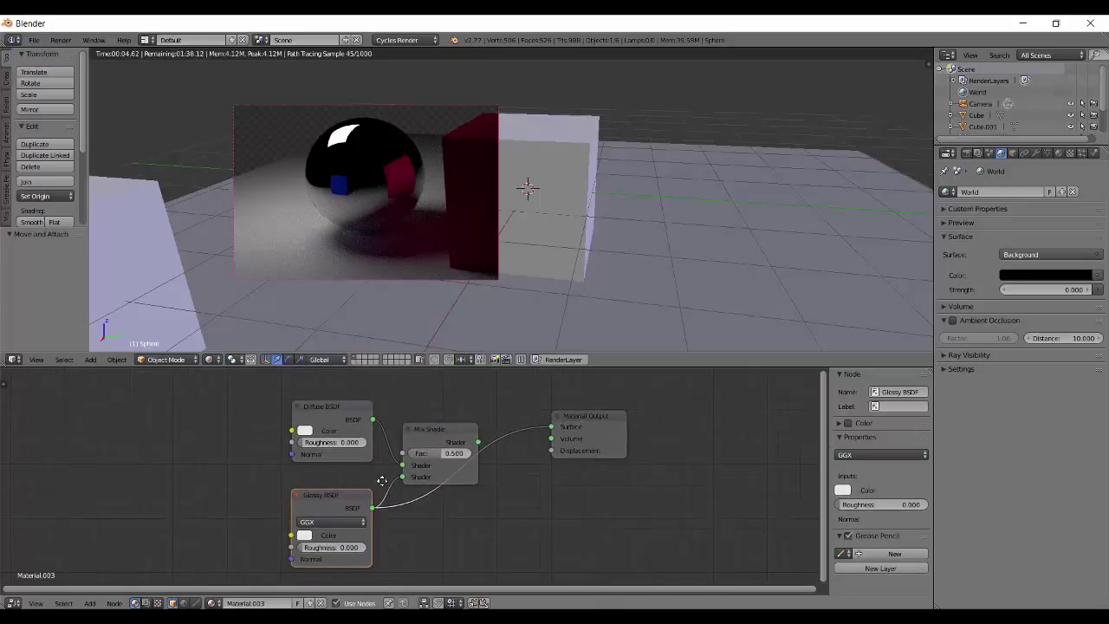
pyautogui.moveTo(457, 430); pyautogui.dragTo(453, 434)
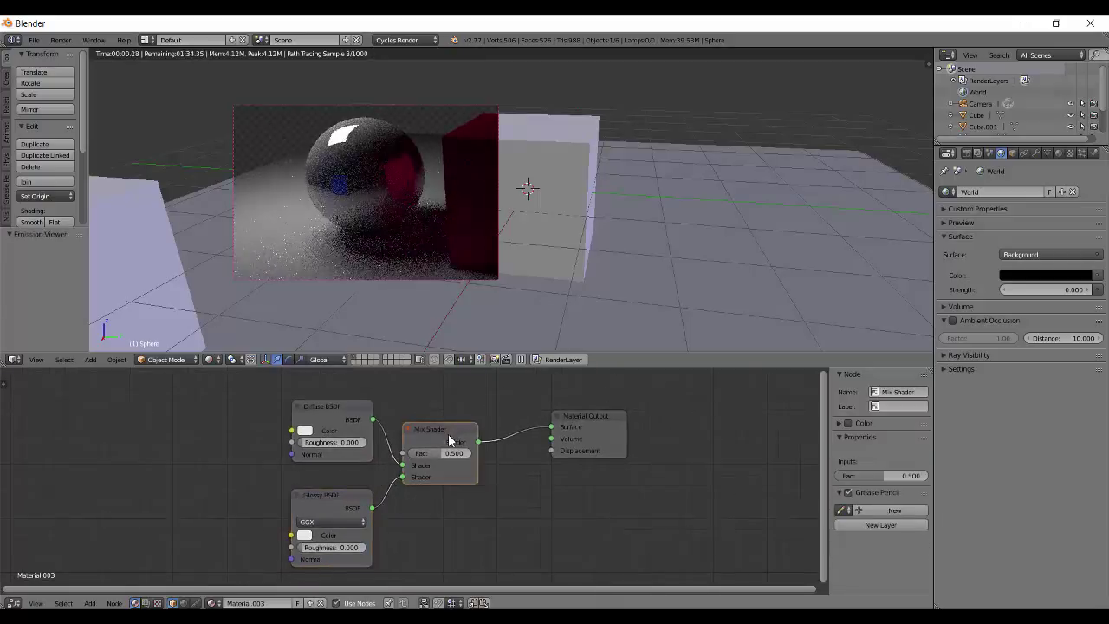
pyautogui.press('a')
pyautogui.keyDown('ctrl'); pyautogui.keyDown('shift'); pyautogui.click(334, 498); pyautogui.keyUp('shift'); pyautogui.keyUp('ctrl')
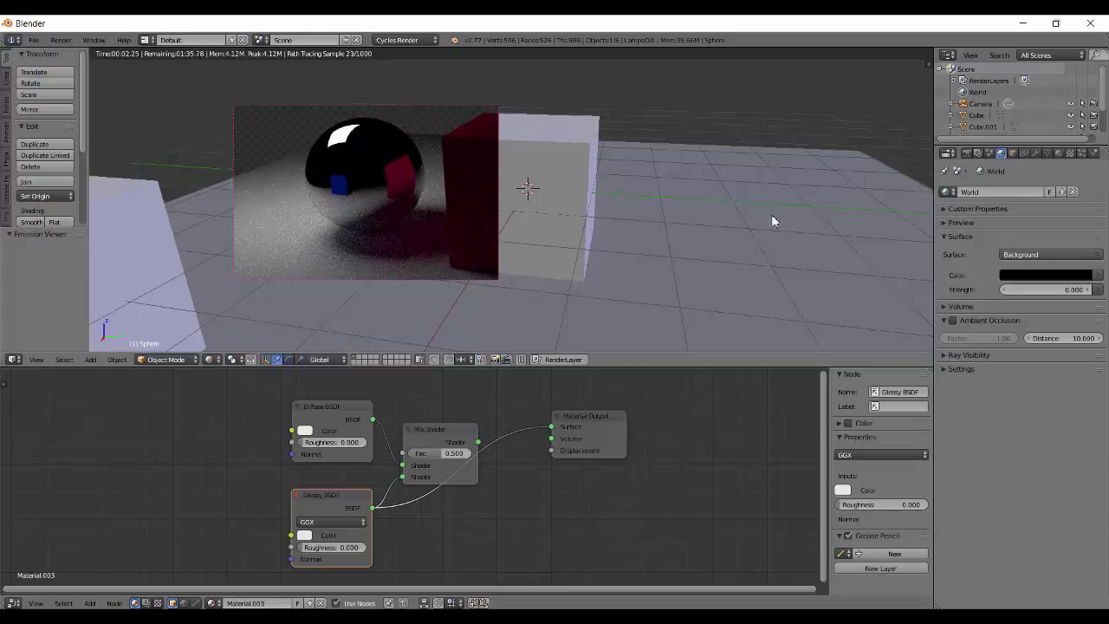
# Step: Preview the Mix Shader result and change the Diffuse BSDF colour to a low-saturation pink
pyautogui.keyDown('ctrl'); pyautogui.keyDown('shift'); pyautogui.click(443, 439); pyautogui.keyUp('shift'); pyautogui.keyUp('ctrl')
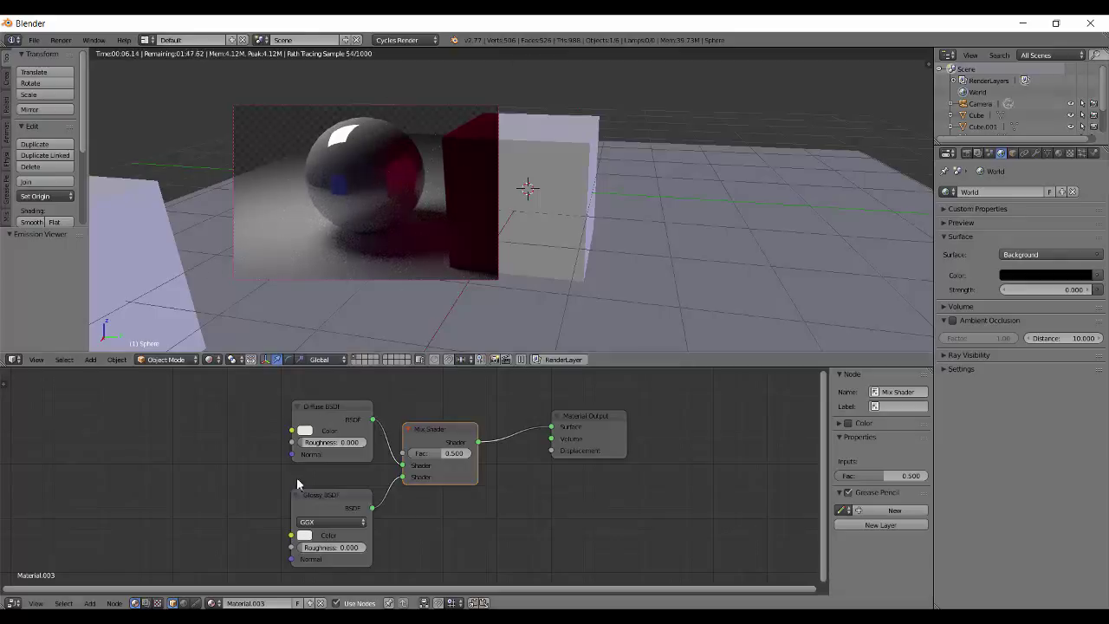
pyautogui.click(304, 431)
pyautogui.click(364, 302)
pyautogui.moveTo(364, 302); pyautogui.dragTo(363, 292)
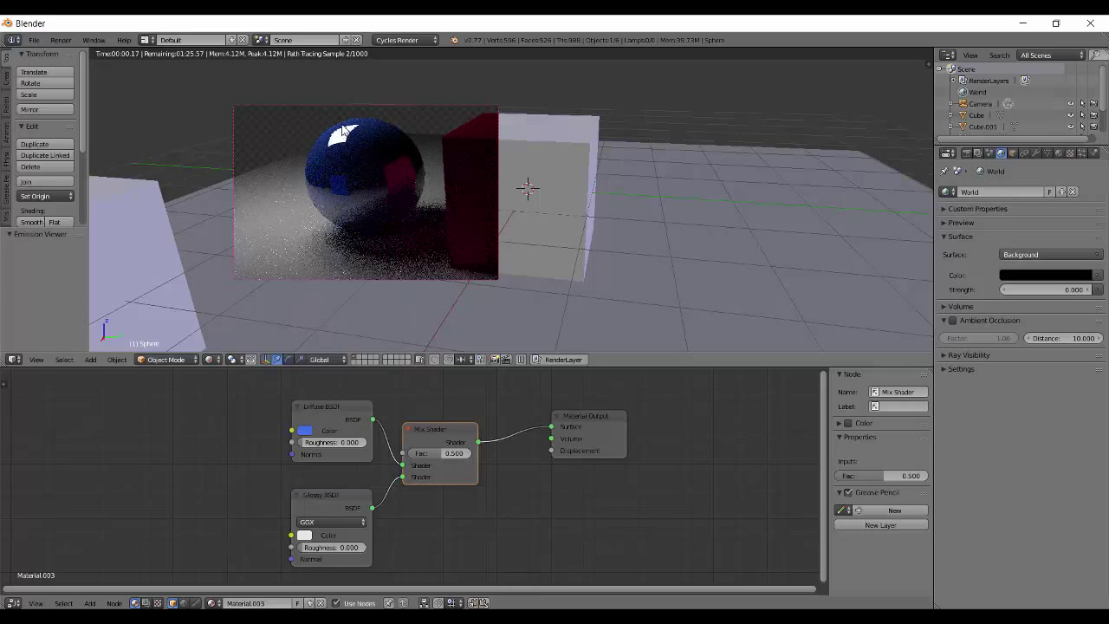
pyautogui.click(304, 431)
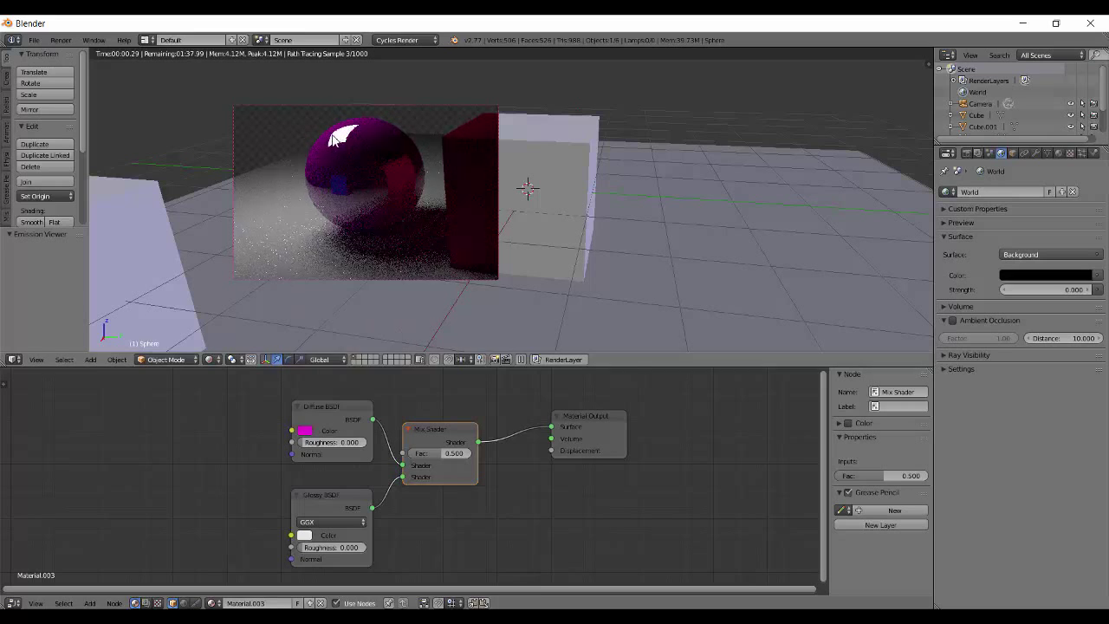
pyautogui.click(304, 431)
pyautogui.moveTo(340, 397); pyautogui.dragTo(293, 398)
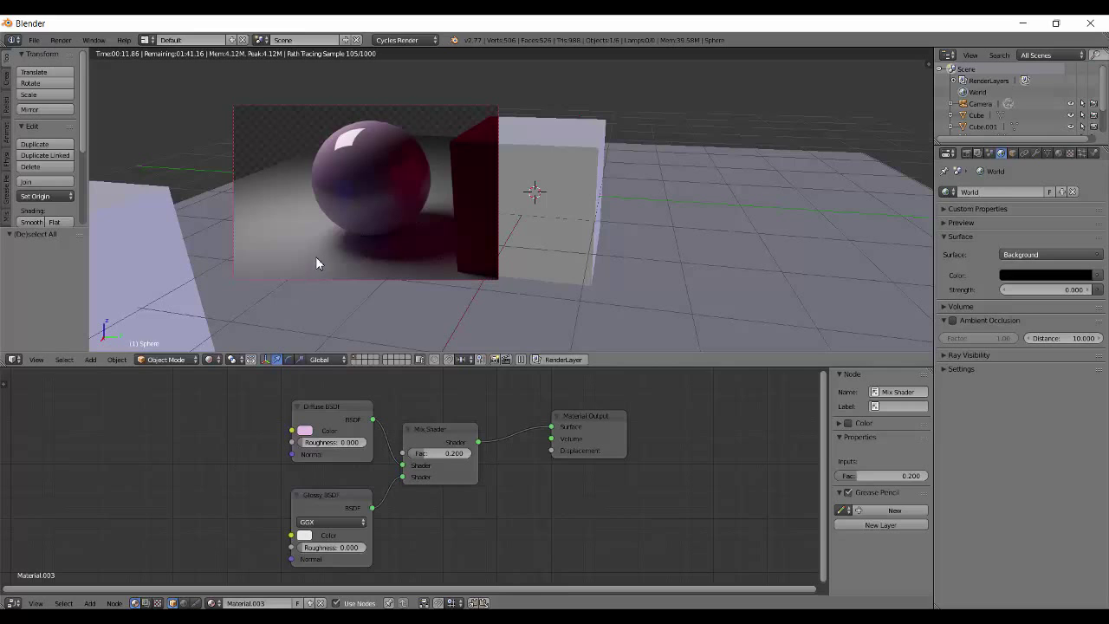
# Step: Raise the Mix Shader Fac to 0.345, then nudge the node and reselect it
pyautogui.moveTo(344, 284); pyautogui.dragTo(356, 260, button='middle')
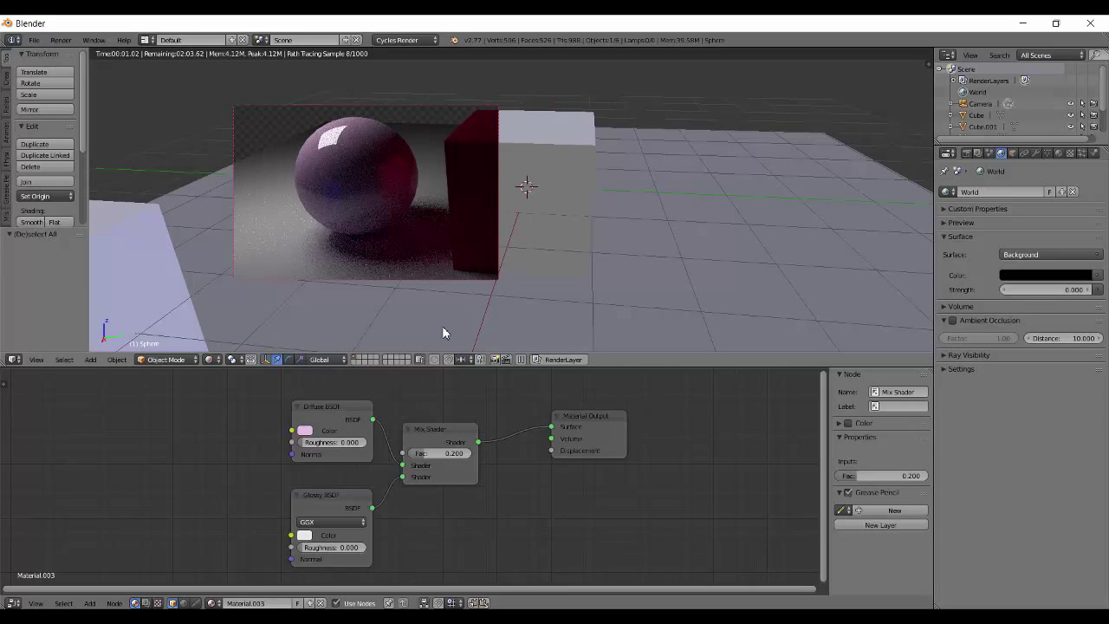
pyautogui.moveTo(424, 460); pyautogui.dragTo(483, 432)
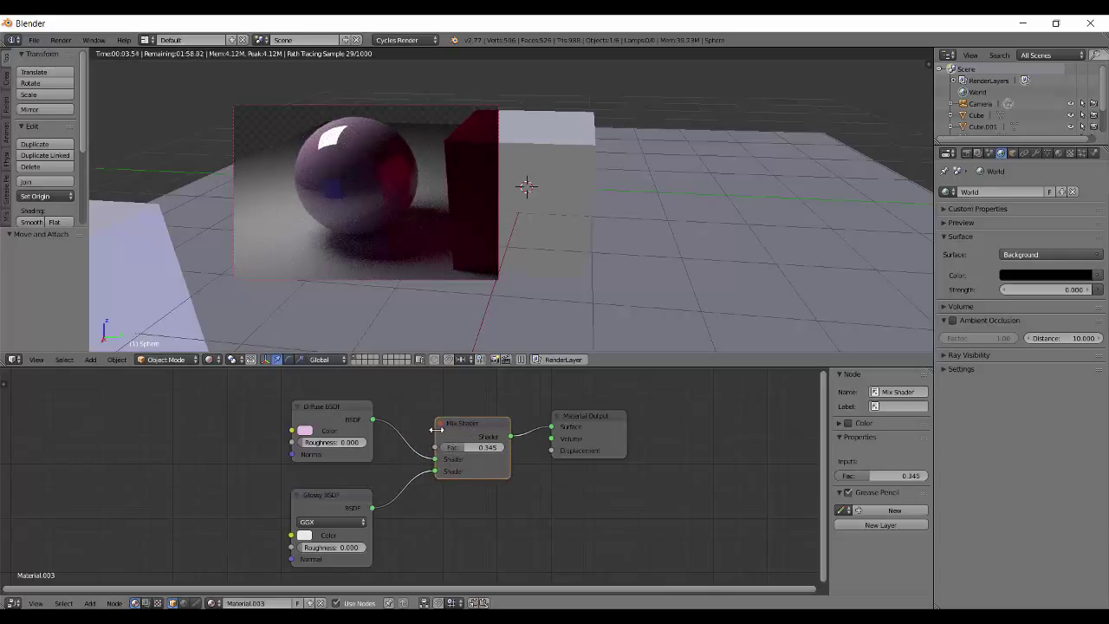
pyautogui.press('a')
pyautogui.moveTo(478, 425); pyautogui.dragTo(472, 430)
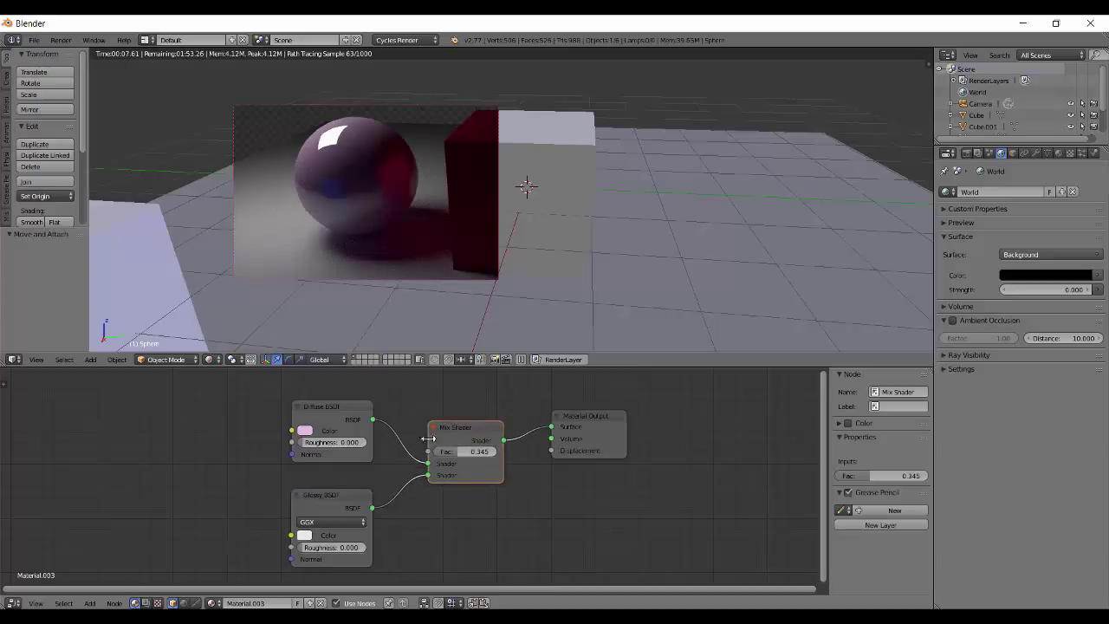
pyautogui.press('a')
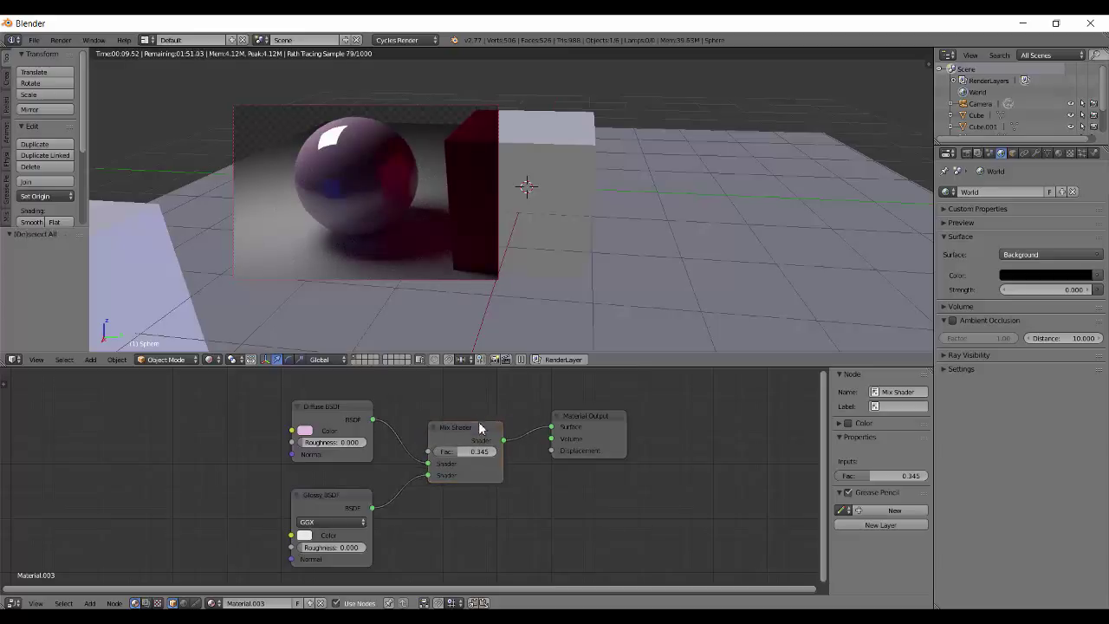
pyautogui.click(483, 433)
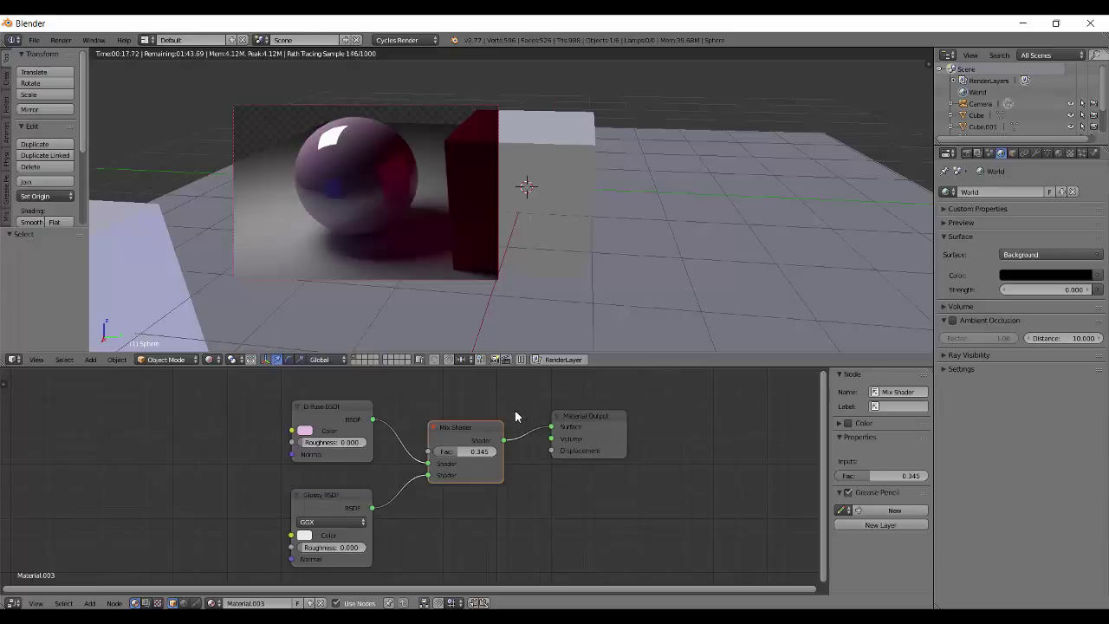
# Step: Swap the Mix Shader node for an Add Shader with Shift+S, nudging it slightly down
pyautogui.hotkey('shift', 's')
pyautogui.moveTo(489, 416)
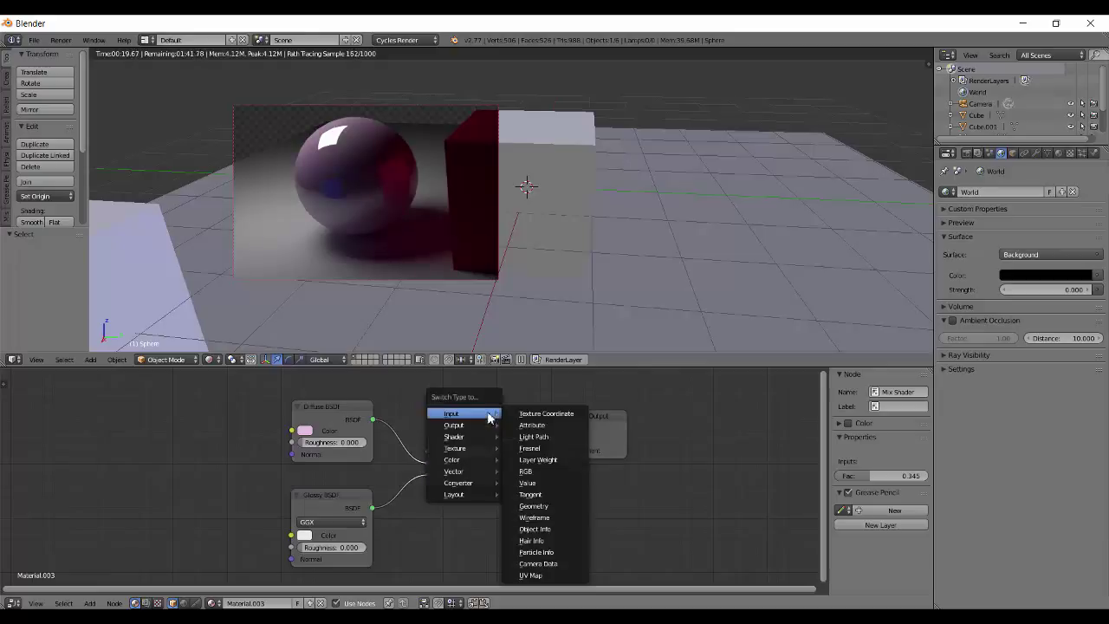
pyautogui.moveTo(474, 435)
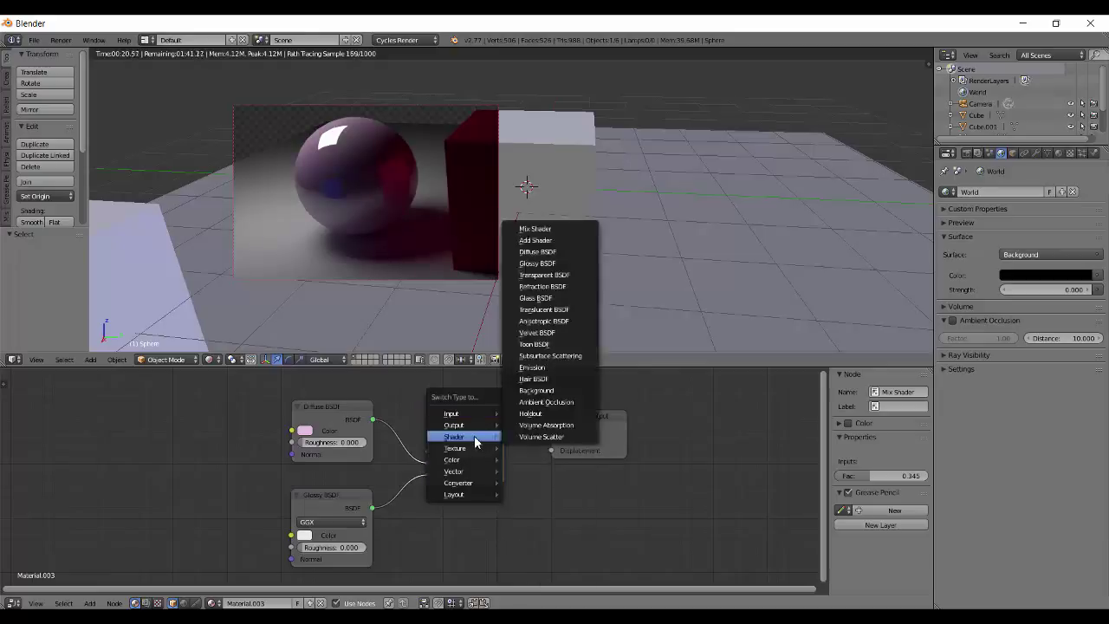
pyautogui.click(574, 241)
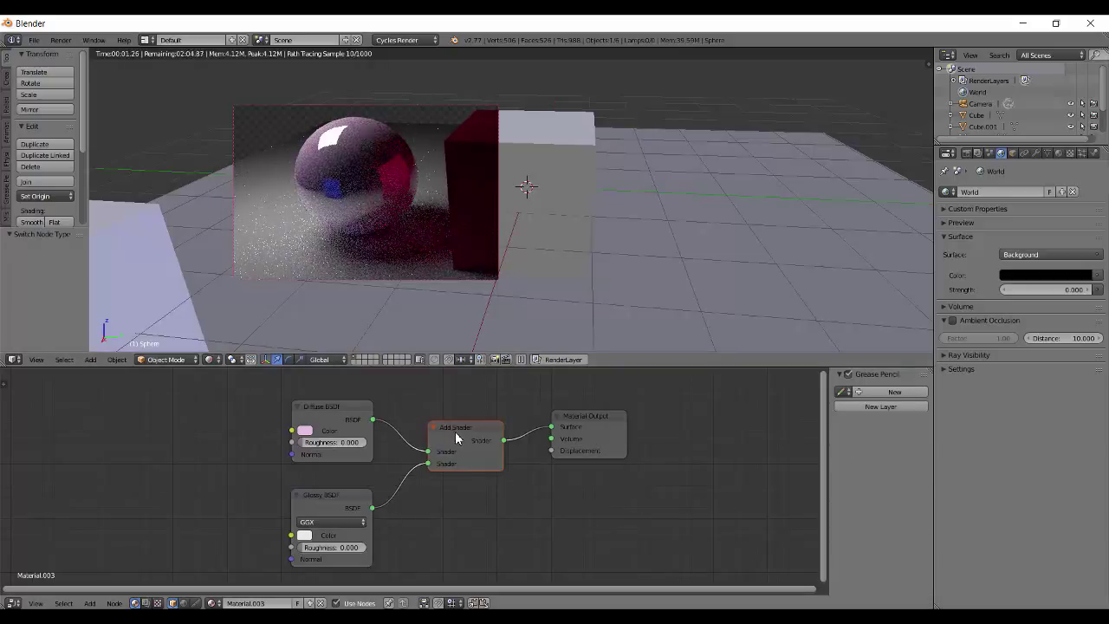
pyautogui.moveTo(456, 434); pyautogui.dragTo(457, 442)
pyautogui.press('a')
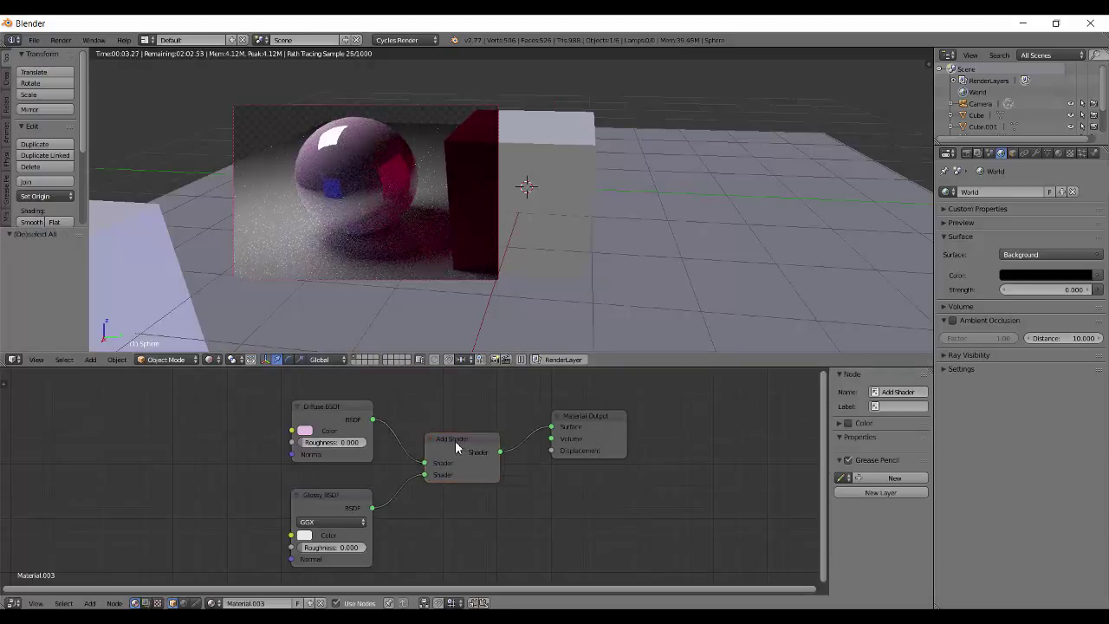
pyautogui.moveTo(297, 240); pyautogui.dragTo(421, 242, button='middle')
pyautogui.click(360, 414)
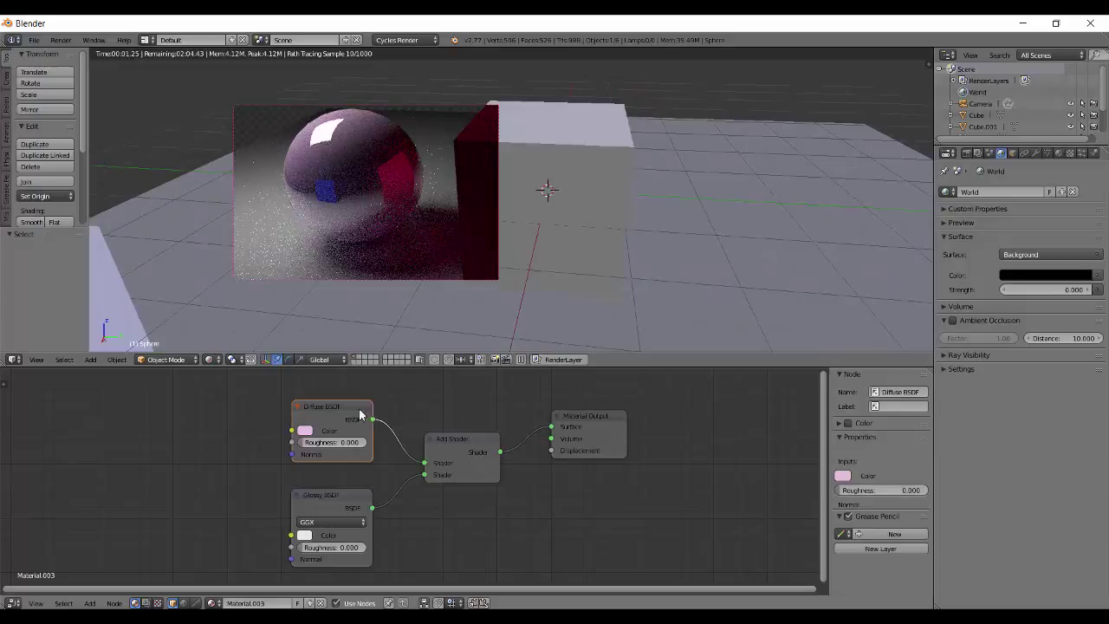
pyautogui.click(329, 502)
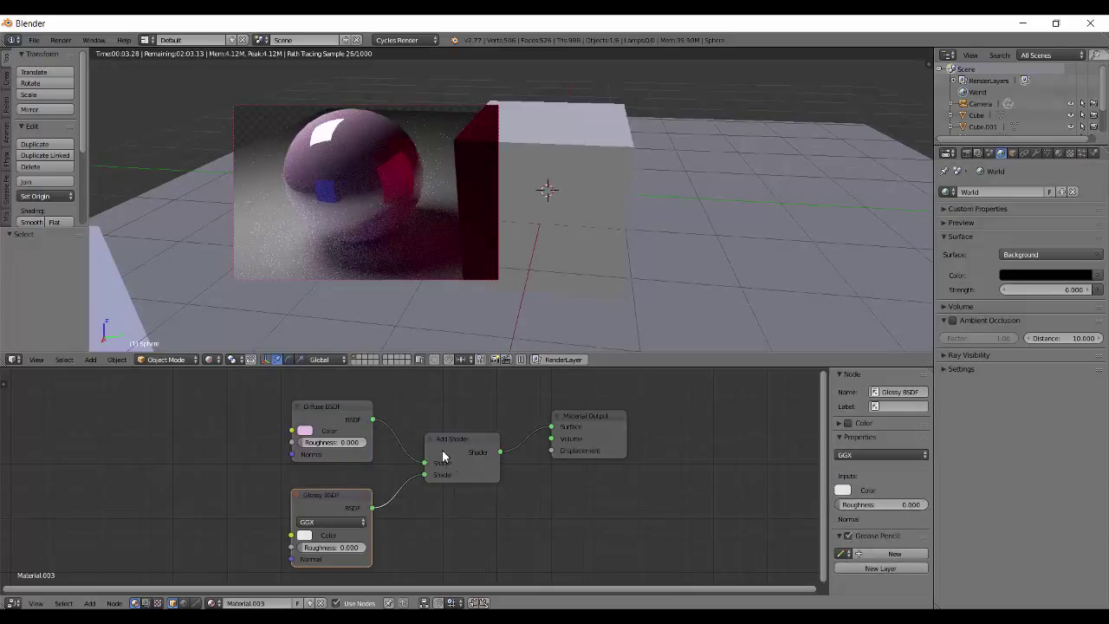
pyautogui.press('a')
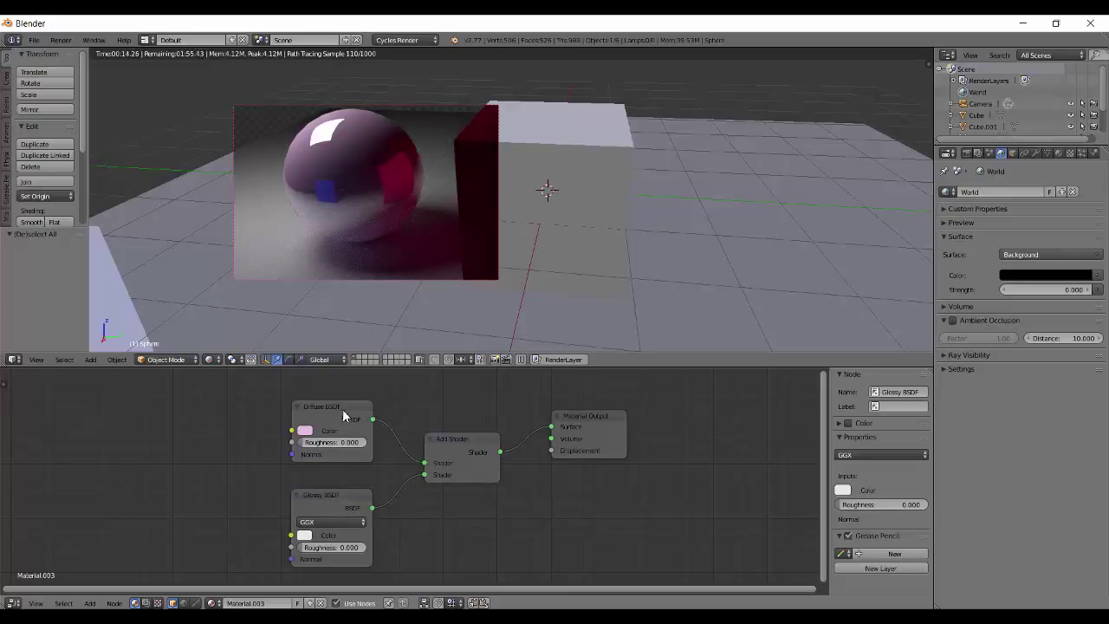
pyautogui.click(468, 459)
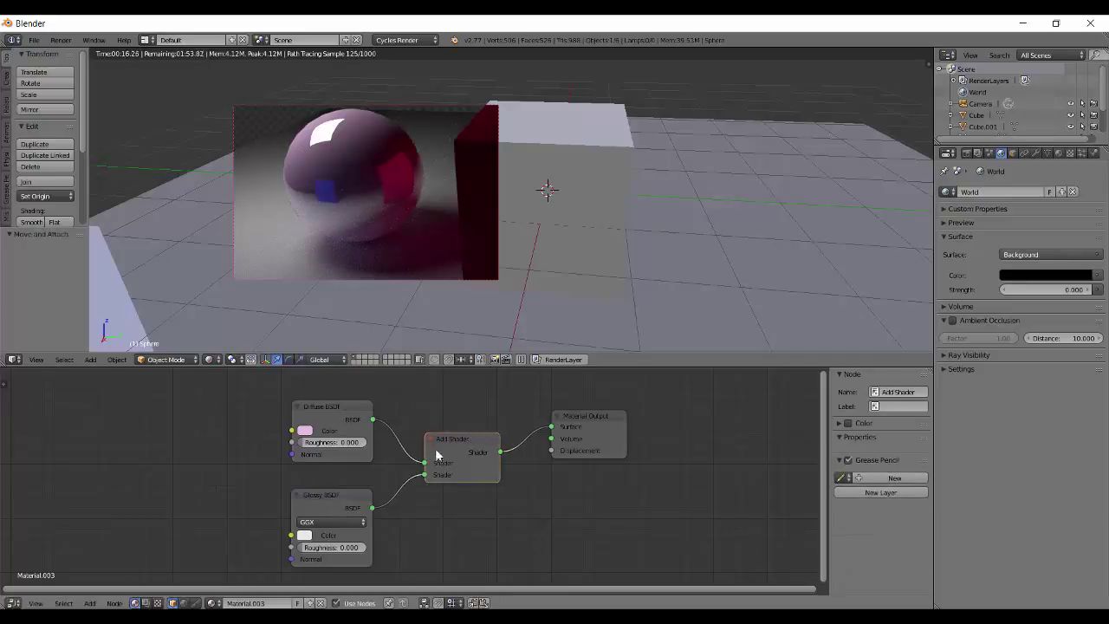
pyautogui.press('a')
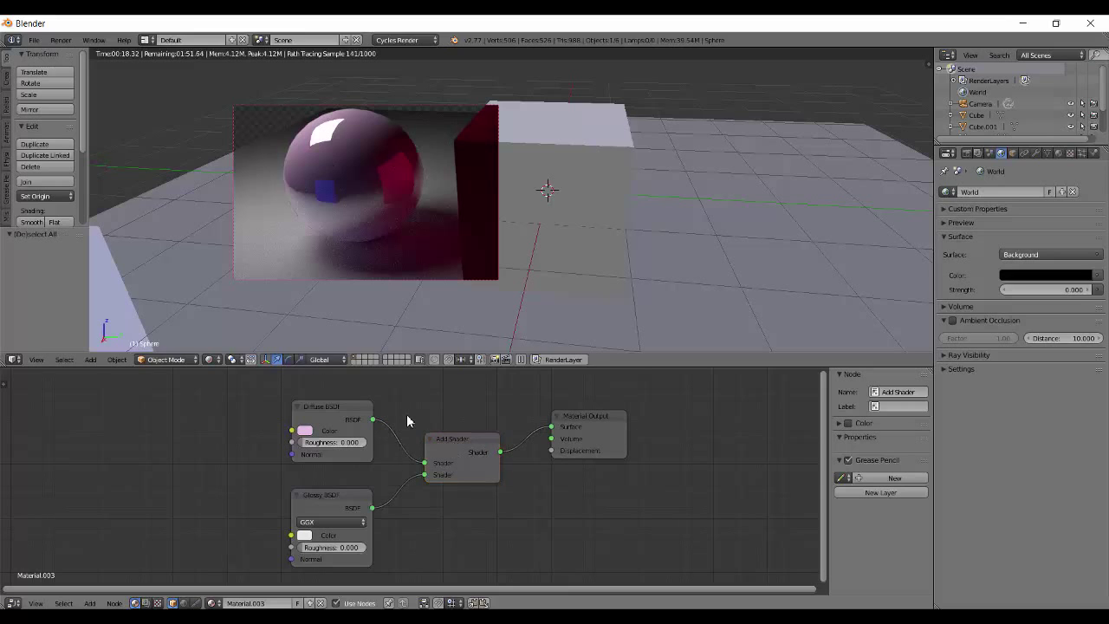
pyautogui.moveTo(374, 274); pyautogui.dragTo(419, 280, button='middle')
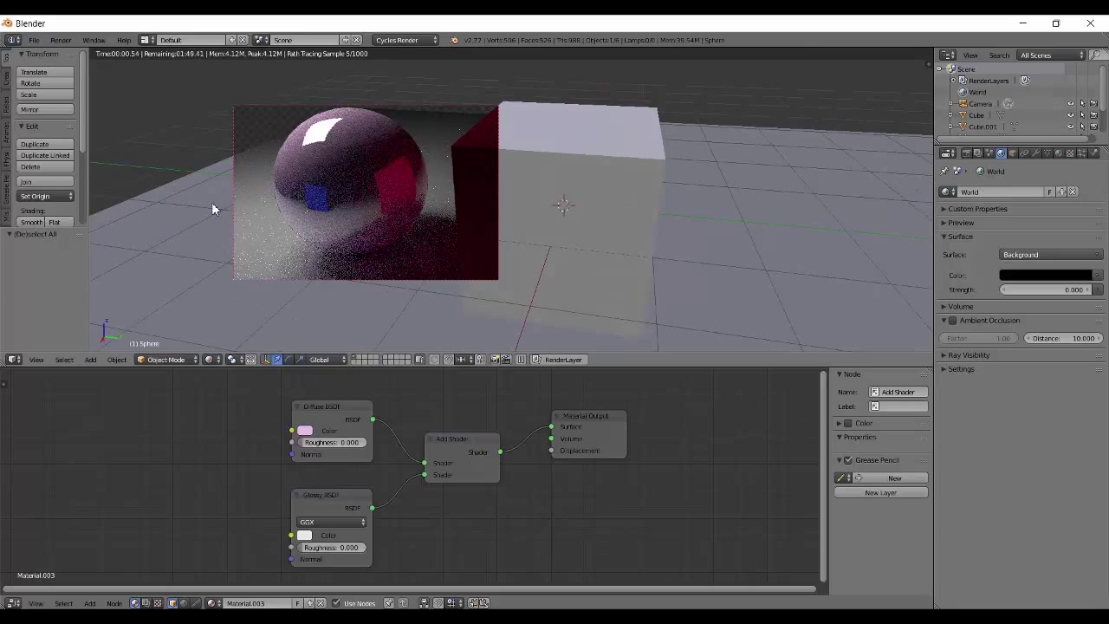
pyautogui.moveTo(458, 220); pyautogui.dragTo(465, 235, button='middle')
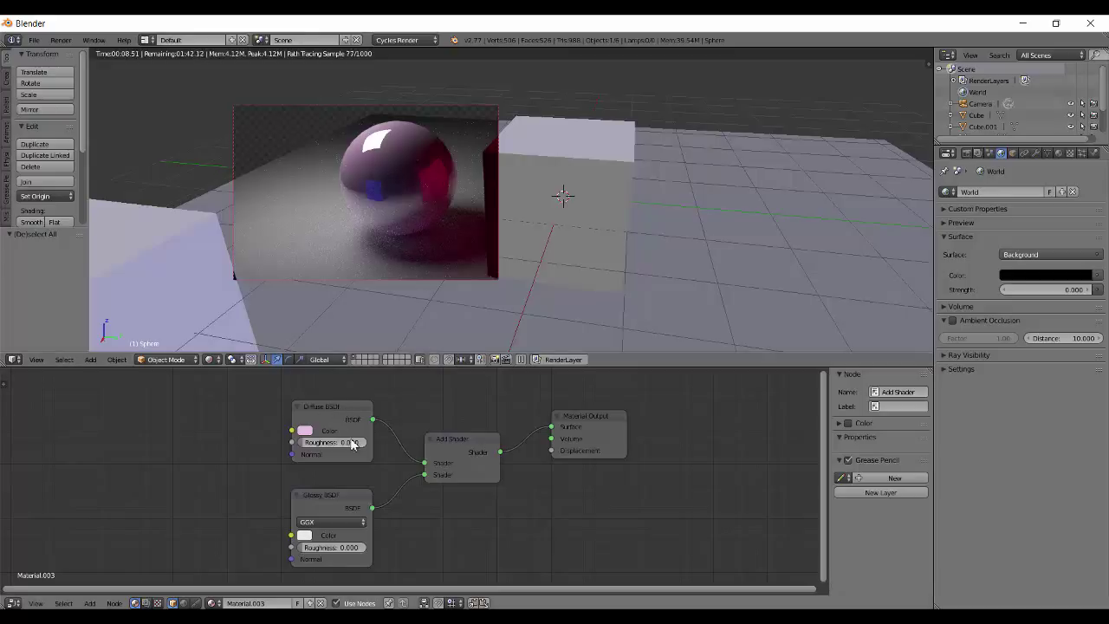
pyautogui.click(326, 416)
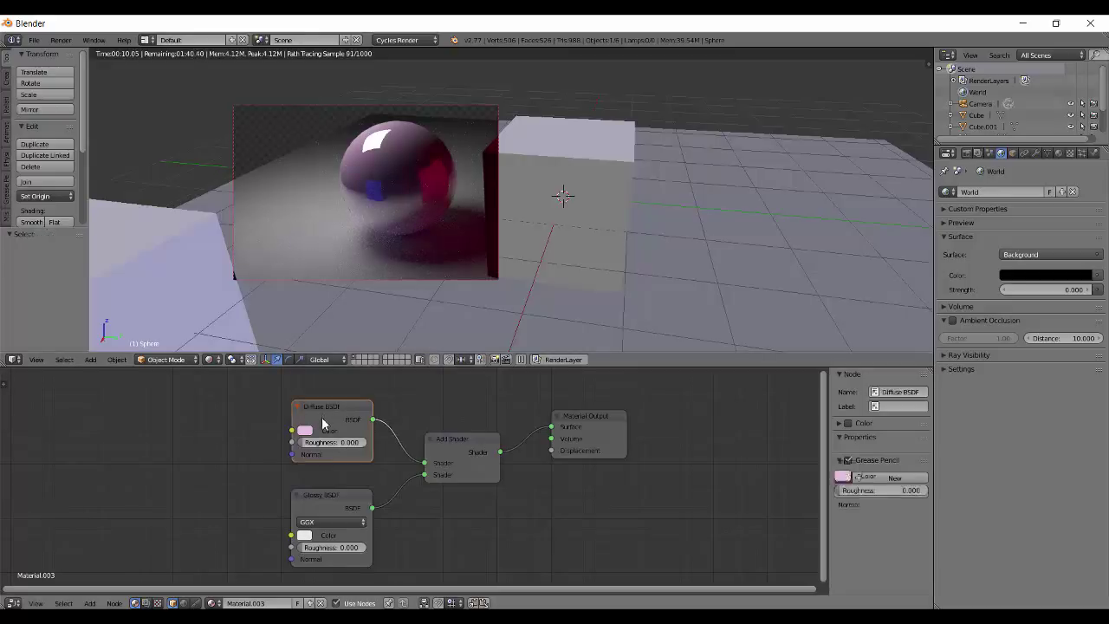
pyautogui.click(329, 501)
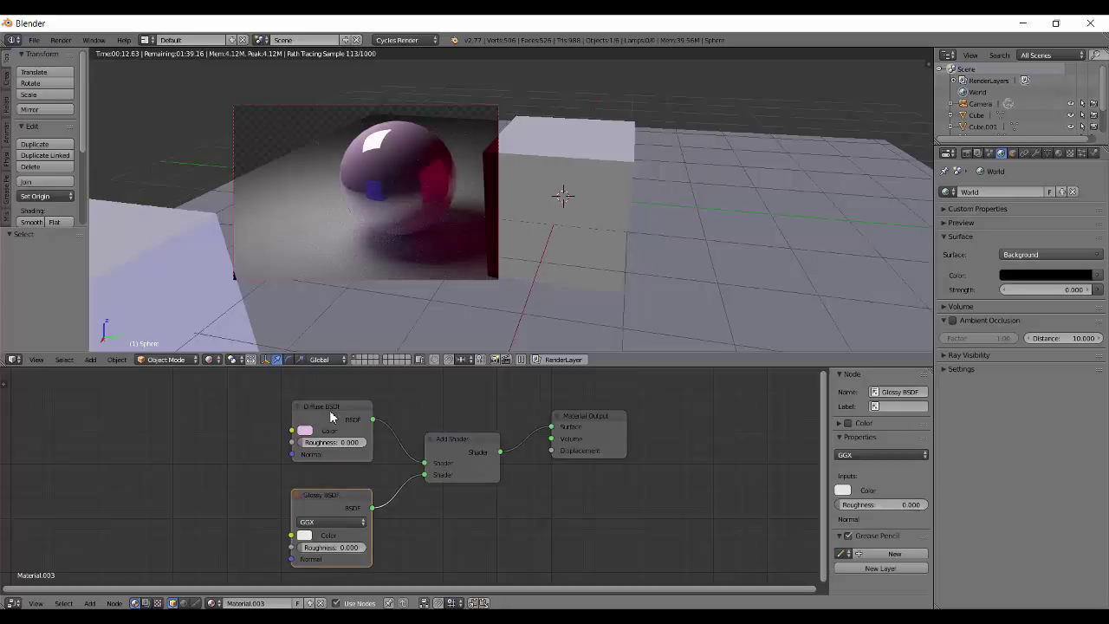
pyautogui.click(330, 417)
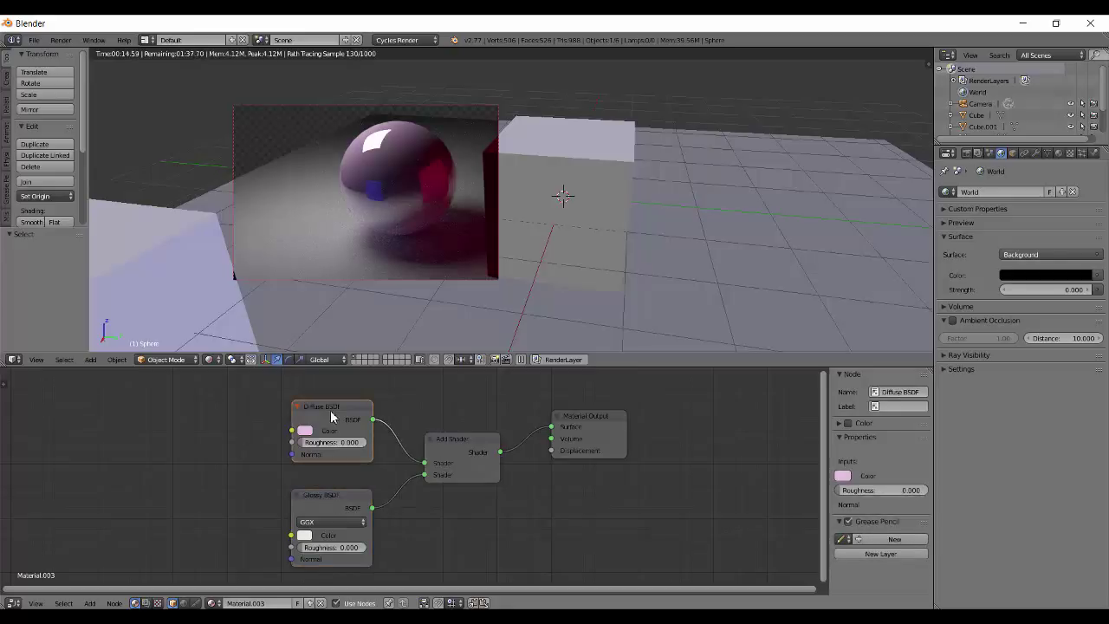
pyautogui.click(487, 452)
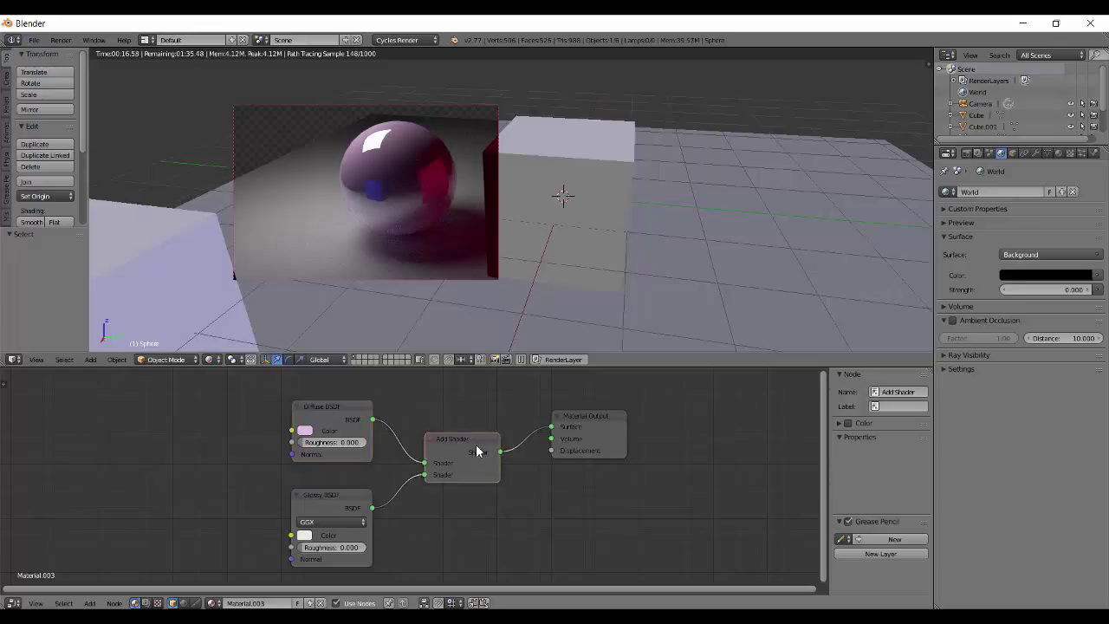
# Step: Switch the Add Shader back to a Mix Shader to compare the render
pyautogui.hotkey('shift', 's')
pyautogui.moveTo(475, 446)
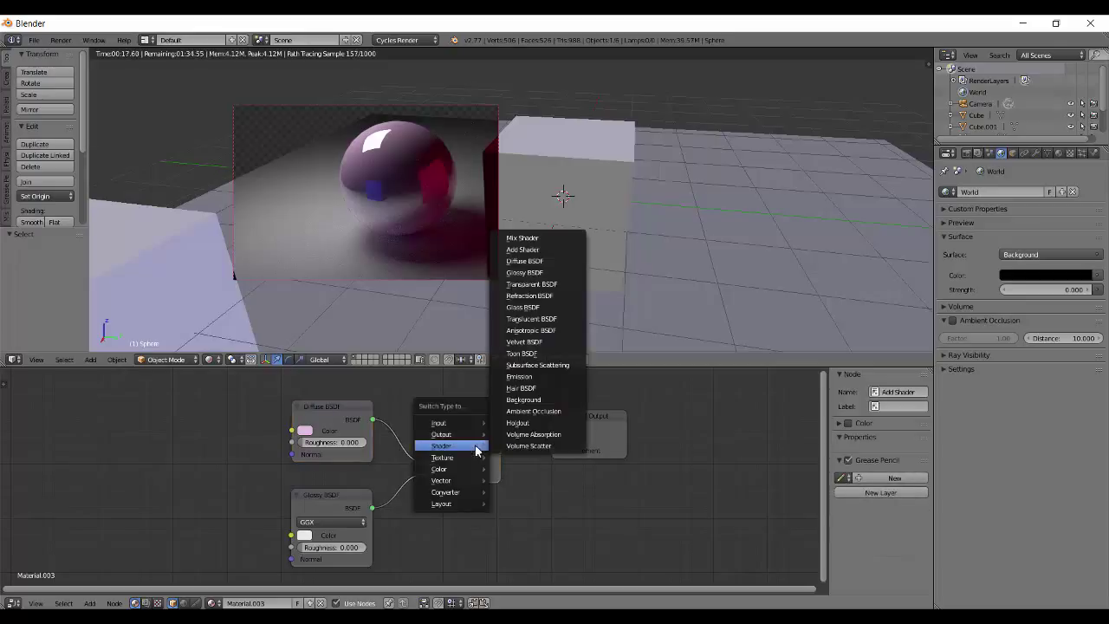
pyautogui.click(561, 238)
pyautogui.scroll(1, 386, 156)
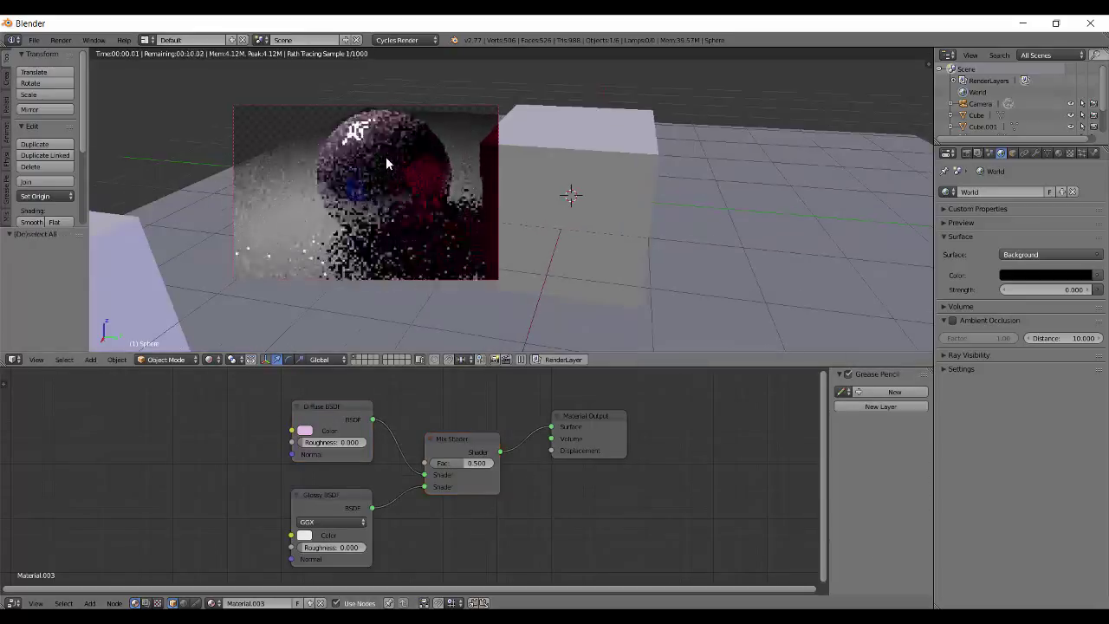
pyautogui.moveTo(386, 156); pyautogui.dragTo(420, 199, button='middle')
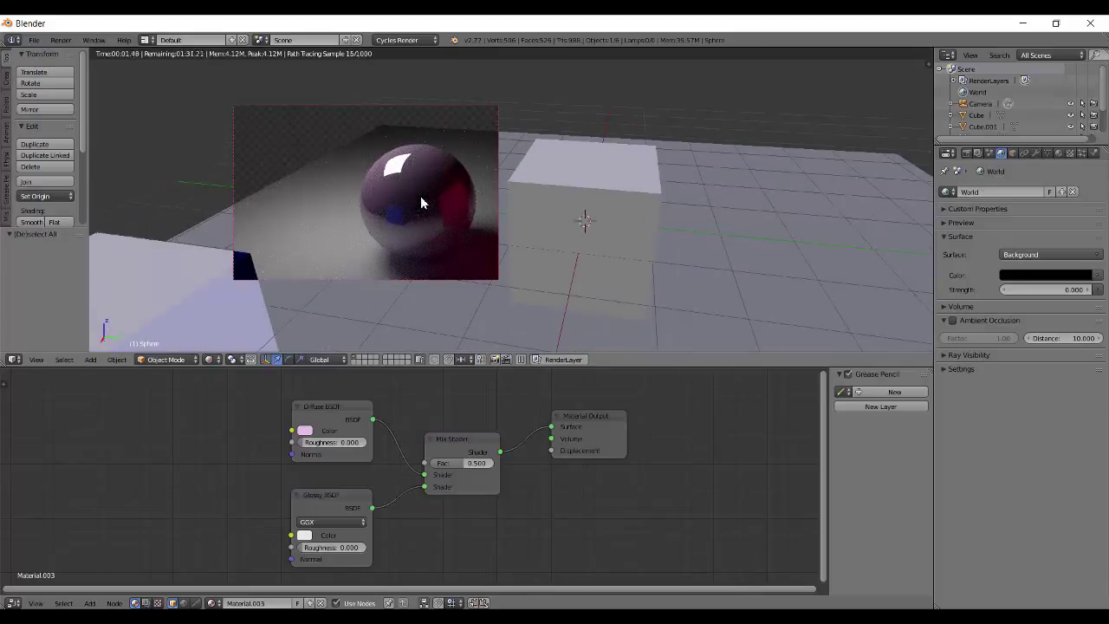
# Step: Convert the combining Mix Shader node into an Add Shader once more
pyautogui.click(461, 439)
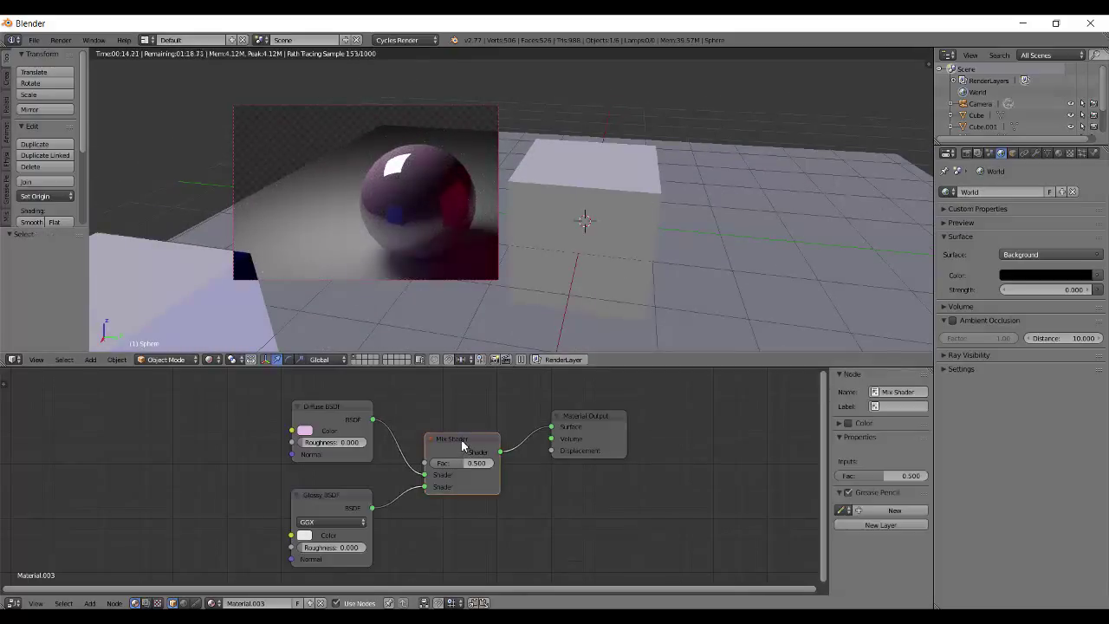
pyautogui.hotkey('shift', 's')
pyautogui.moveTo(462, 441)
pyautogui.press('Escape')
pyautogui.press('Escape')
pyautogui.hotkey('shift', 's')
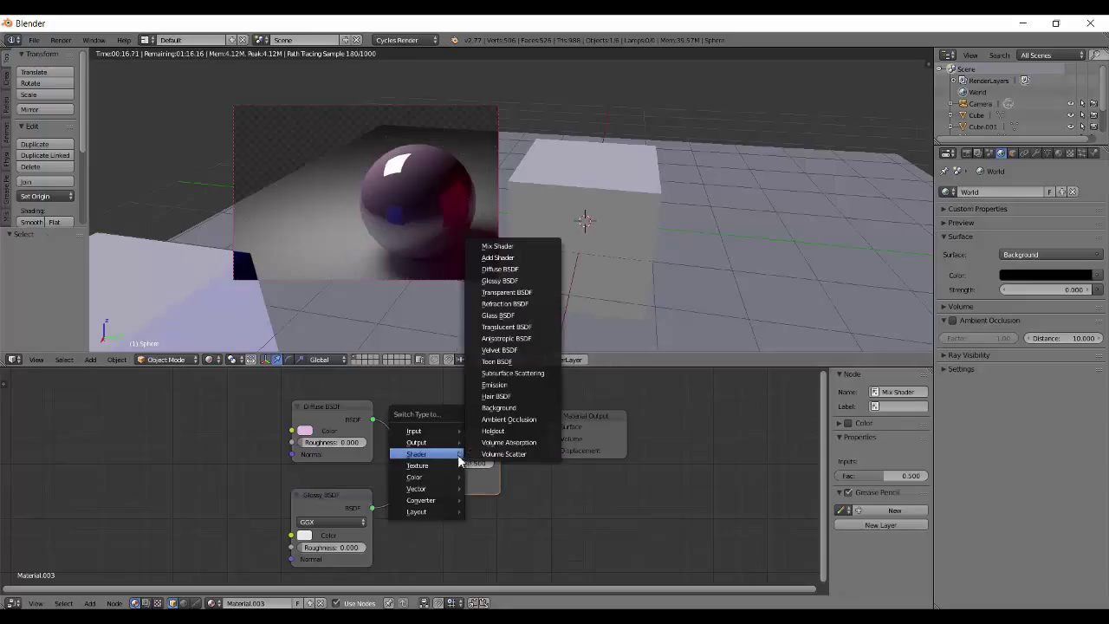
pyautogui.click(533, 259)
pyautogui.moveTo(385, 480); pyautogui.dragTo(391, 461, button='middle')
pyautogui.click(350, 485)
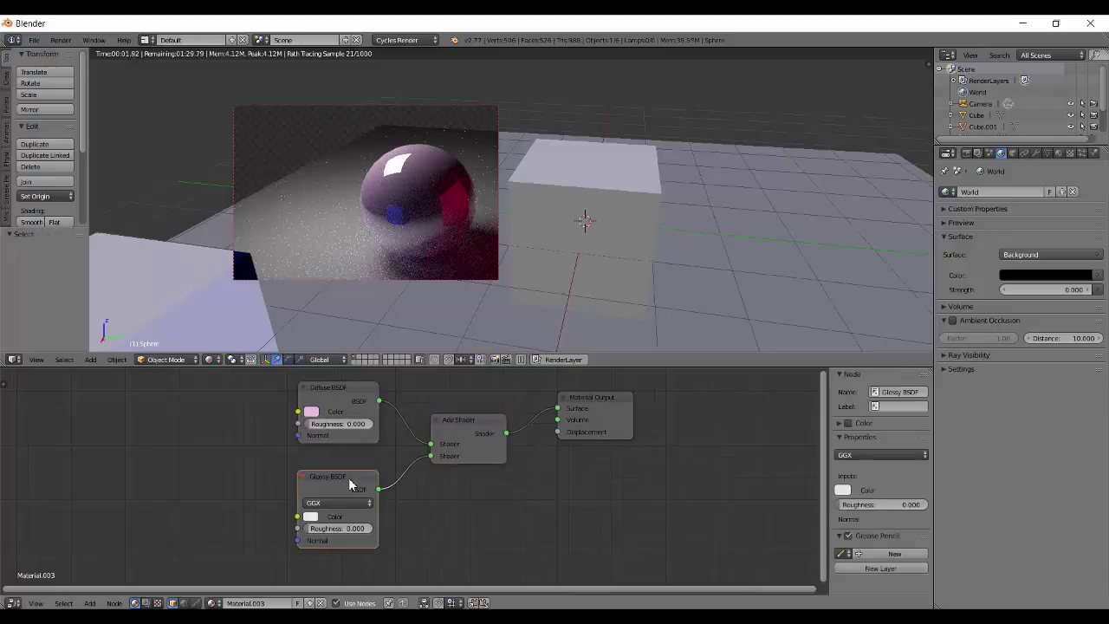
# Step: Convert the Glossy BSDF into a Diffuse BSDF and make the top diffuse colour pure red
pyautogui.hotkey('shift', 's')
pyautogui.moveTo(350, 481)
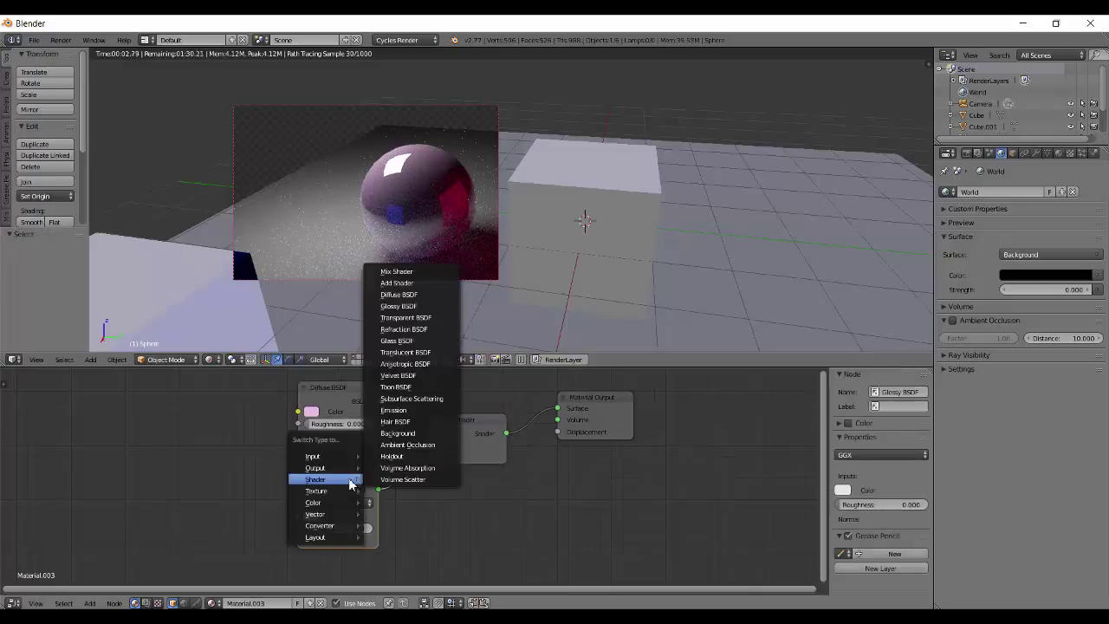
pyautogui.click(441, 299)
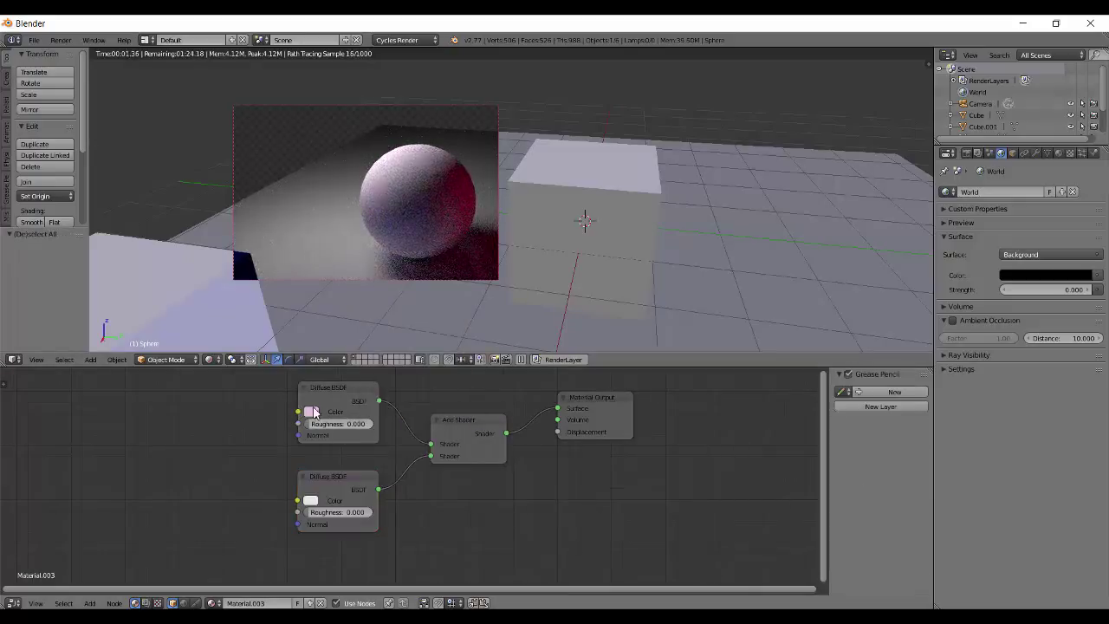
pyautogui.click(312, 412)
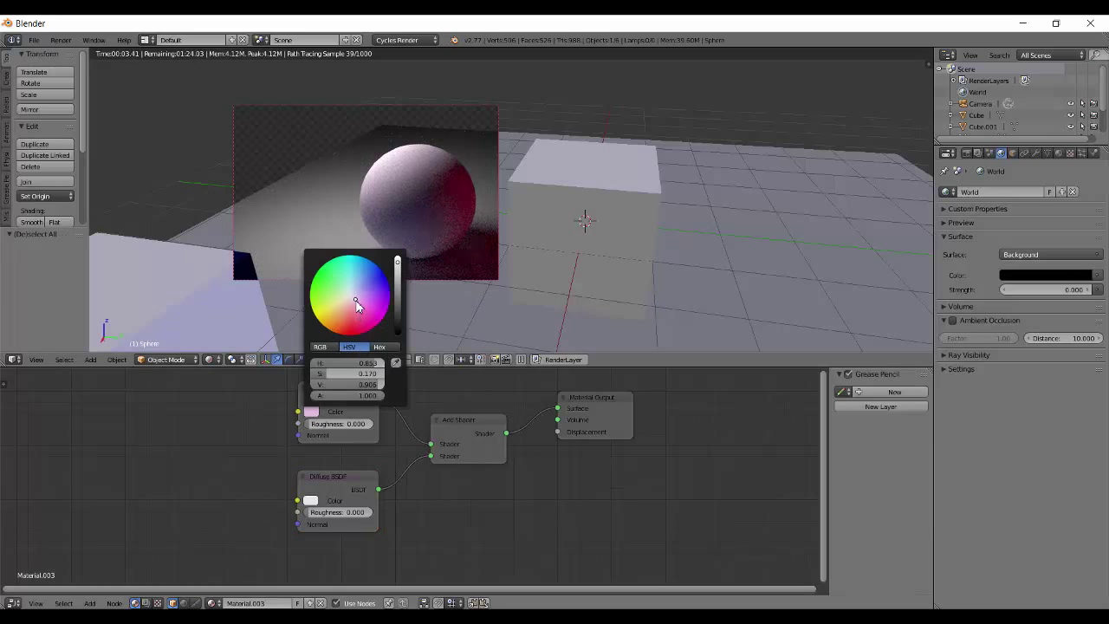
pyautogui.moveTo(355, 301)
pyautogui.mouseDown()
pyautogui.moveTo(321, 363)
pyautogui.moveTo(417, 390)
pyautogui.mouseUp()
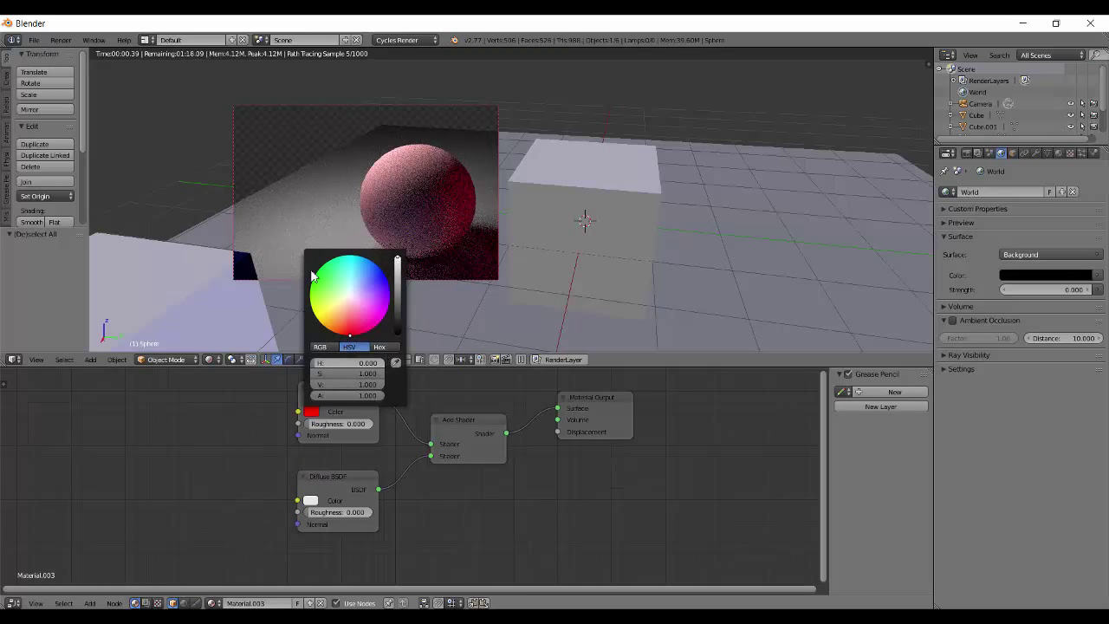
# Step: Set the lower Diffuse BSDF colour to bright cyan: hue 0.5, full saturation and value
pyautogui.click(312, 503)
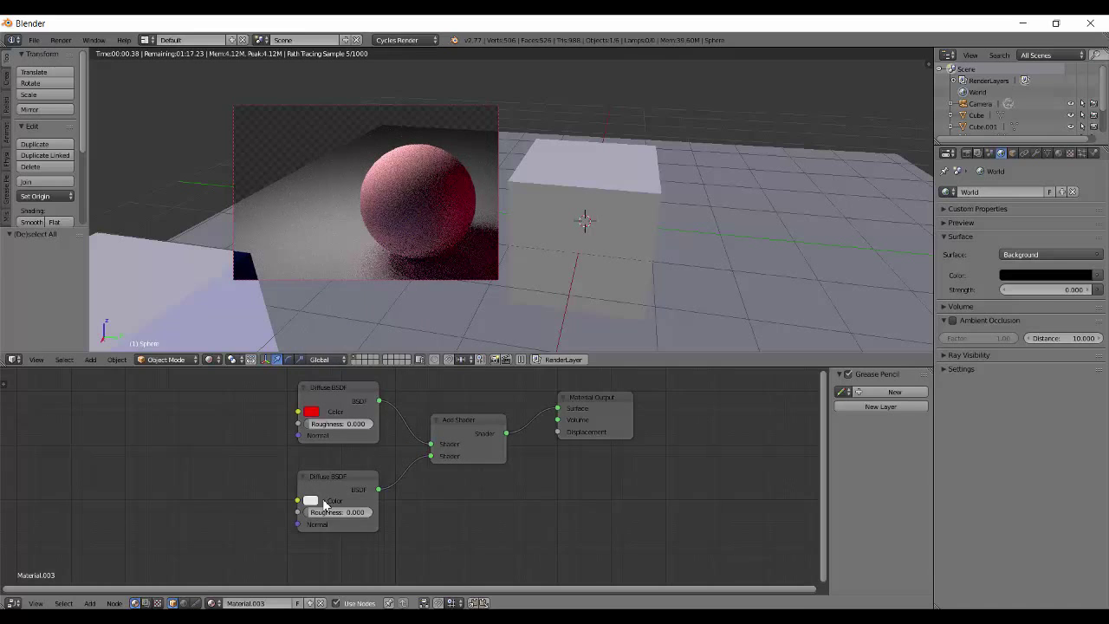
pyautogui.click(311, 502)
pyautogui.click(351, 409)
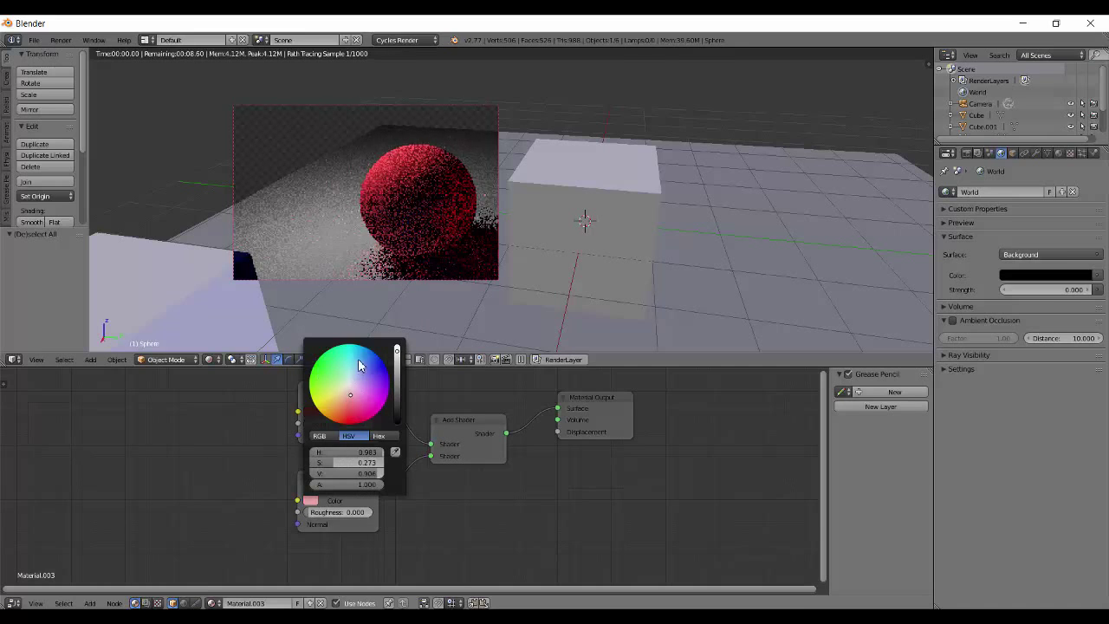
pyautogui.click(350, 346)
pyautogui.moveTo(374, 479); pyautogui.dragTo(398, 479)
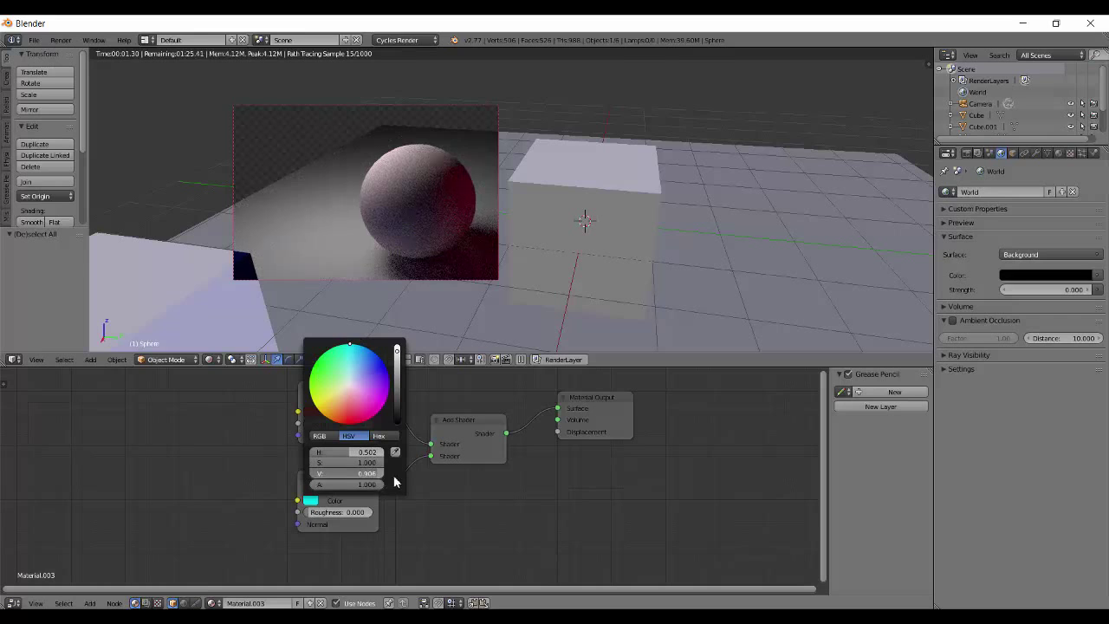
pyautogui.click(372, 454)
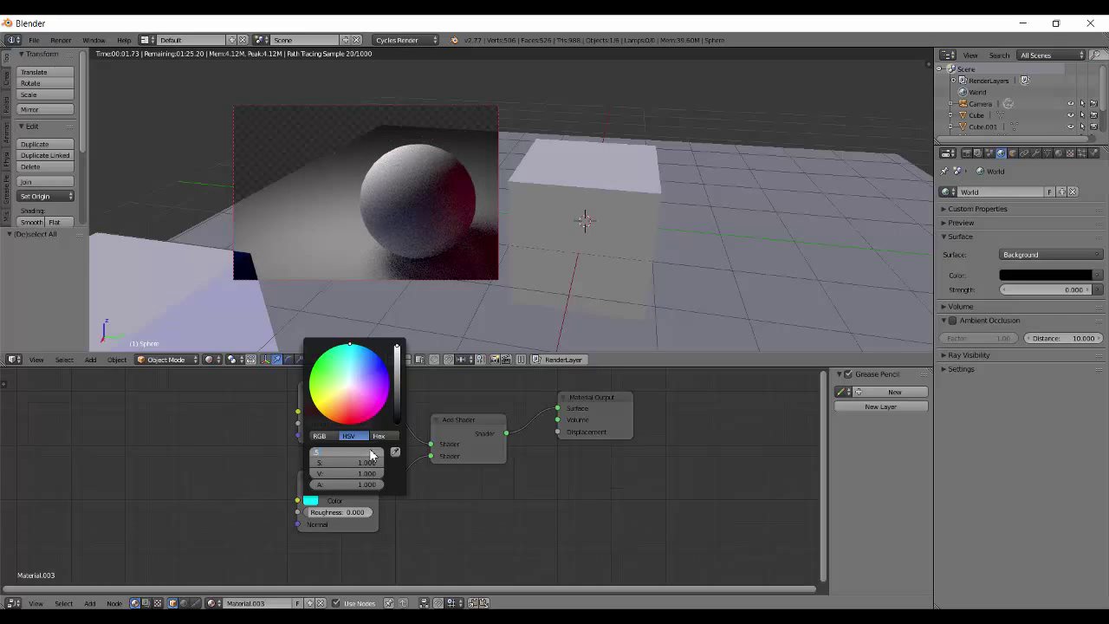
pyautogui.write('.5')
pyautogui.press('Return')
pyautogui.scroll(-2, 438, 215)
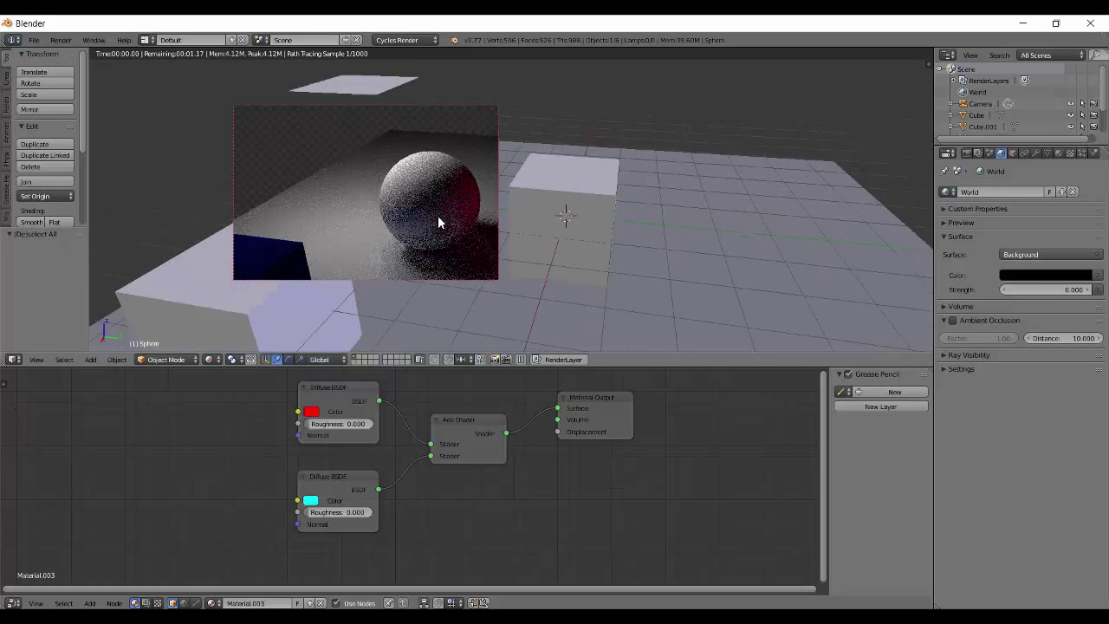
pyautogui.scroll(3, 437, 224)
# Step: Hide the cube with H, restore Rendered shading, and select the sphere to view its material
pyautogui.hotkey('shift', 'z')
pyautogui.rightClick(571, 226)
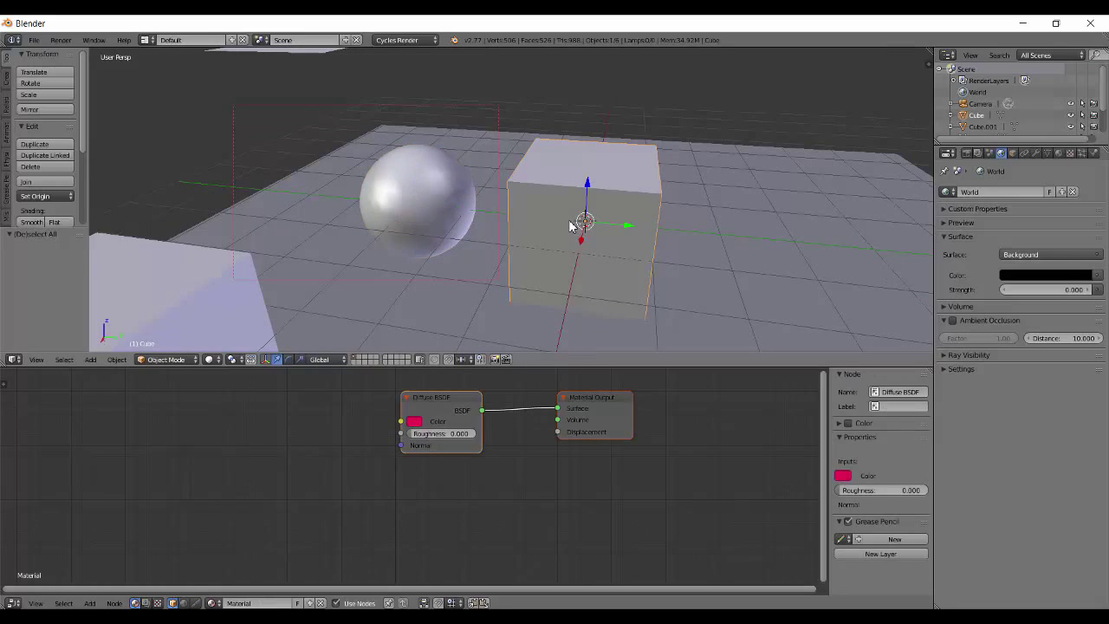
pyautogui.press('h')
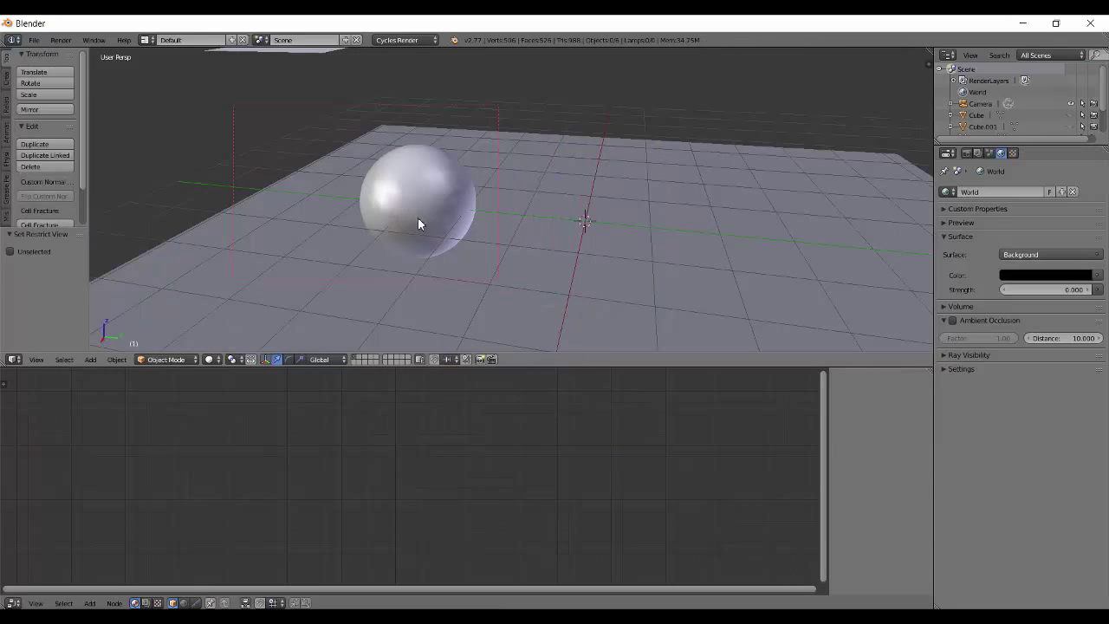
pyautogui.hotkey('shift', 'z')
pyautogui.moveTo(427, 247); pyautogui.dragTo(360, 260, button='middle')
pyautogui.rightClick(375, 252)
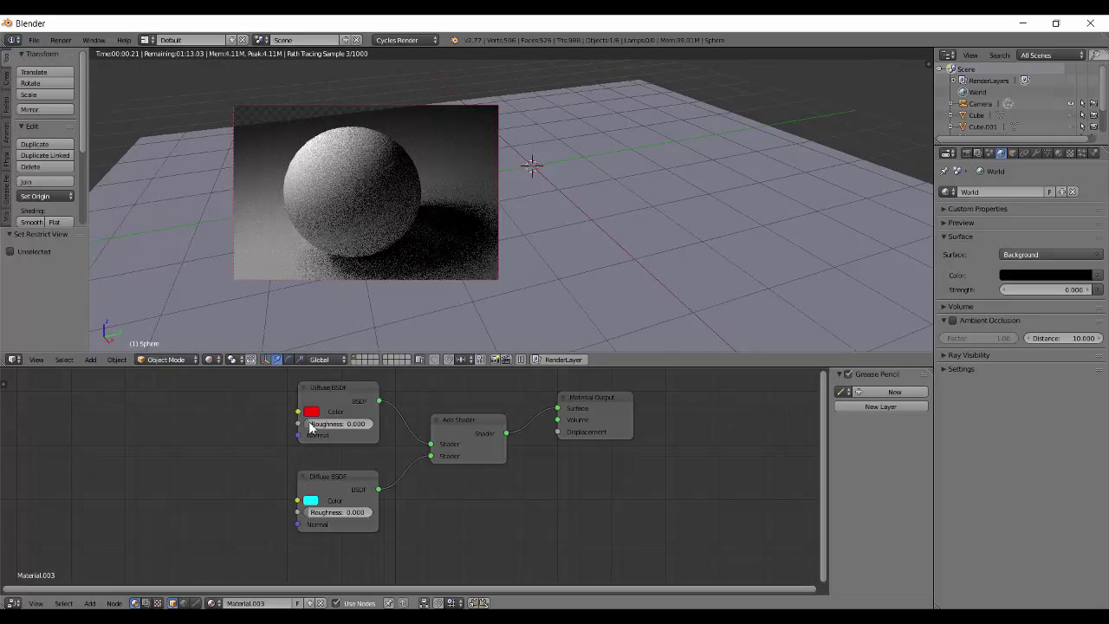
pyautogui.click(311, 411)
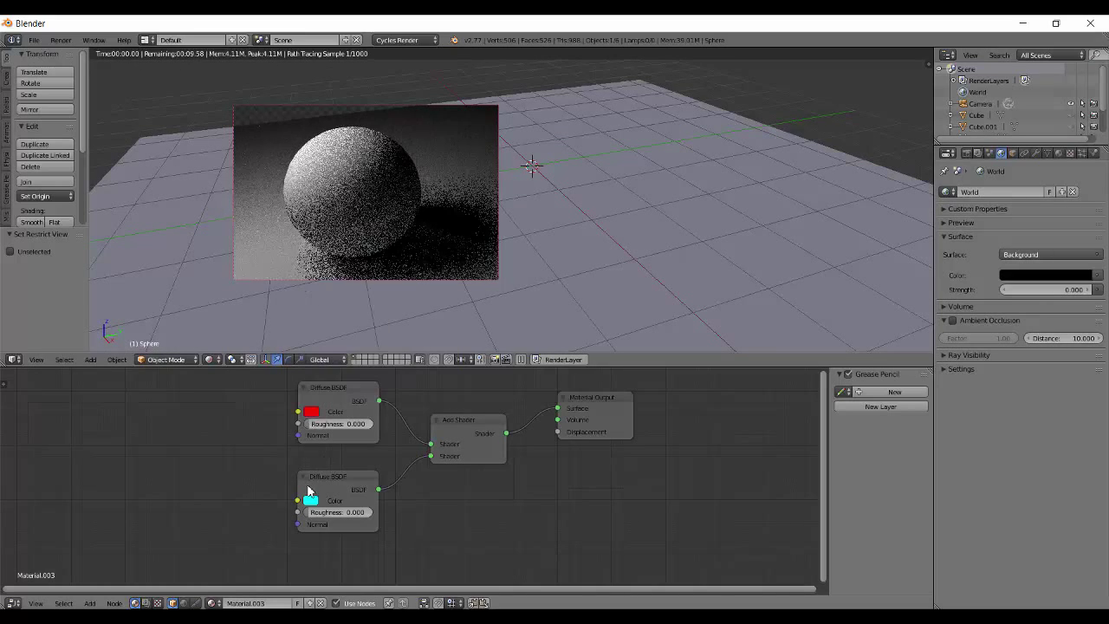
pyautogui.click(310, 500)
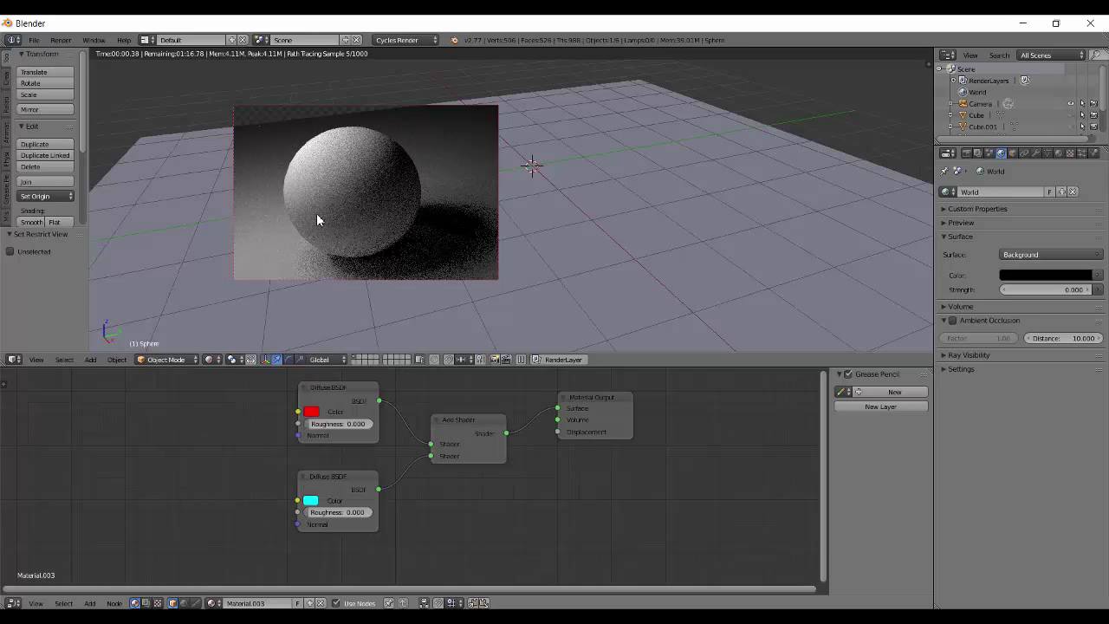
pyautogui.moveTo(331, 250); pyautogui.dragTo(297, 241, button='middle')
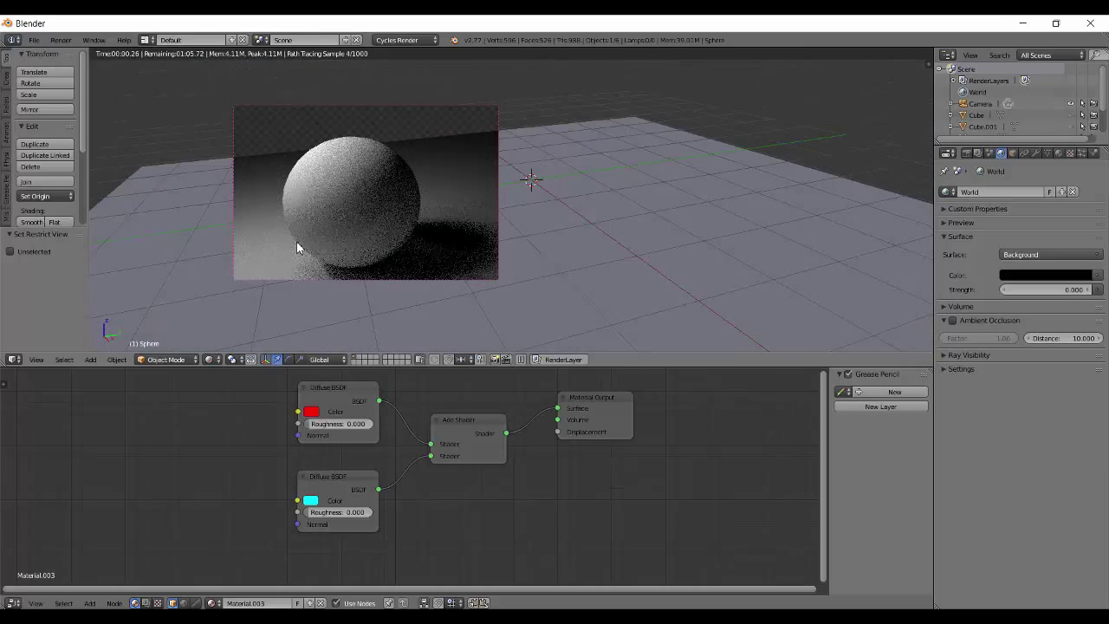
pyautogui.click(453, 422)
pyautogui.hotkey('shift', 's')
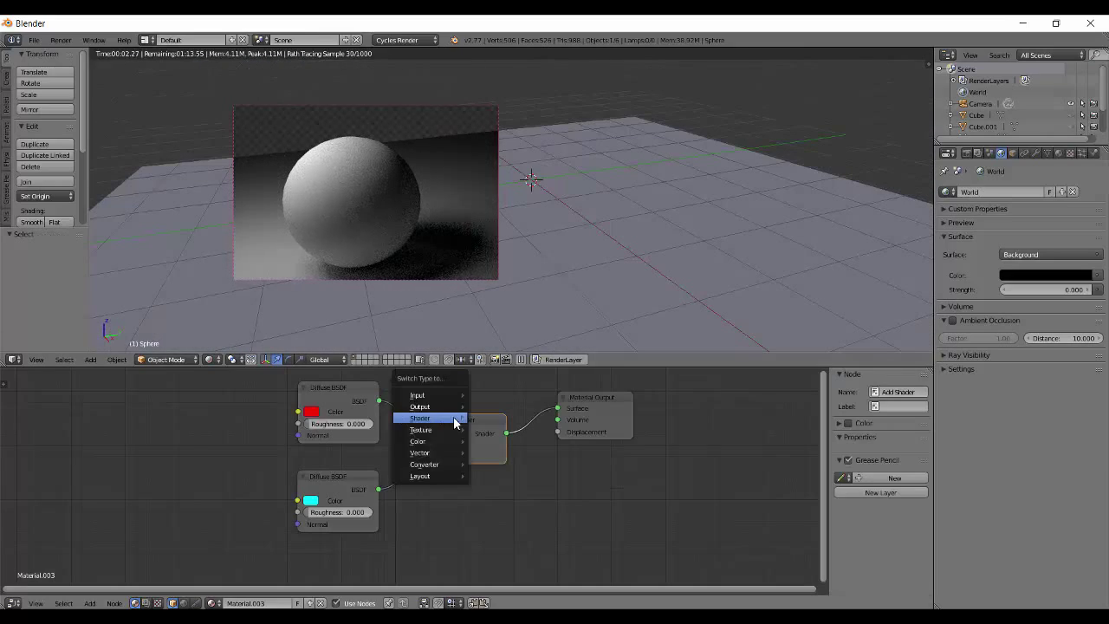
pyautogui.moveTo(454, 422)
pyautogui.click(520, 211)
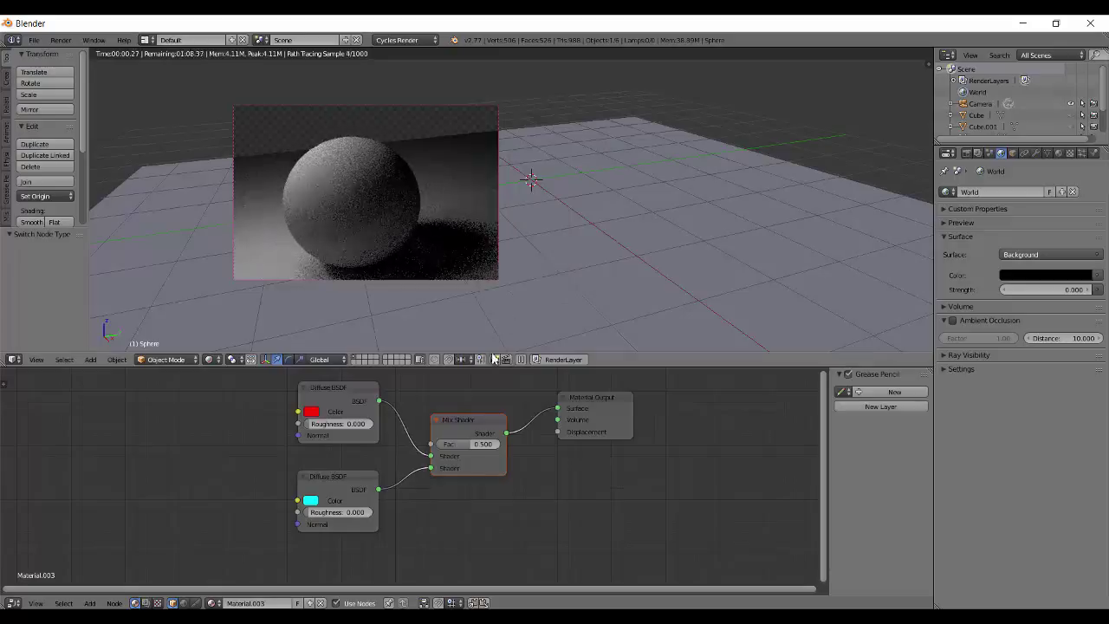
pyautogui.press('a')
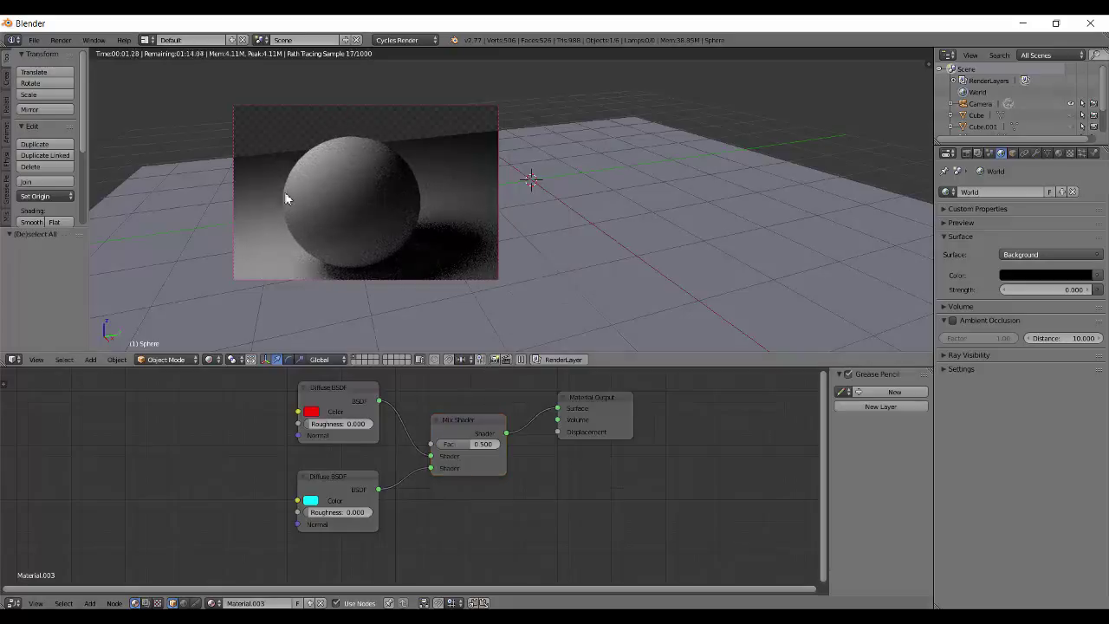
pyautogui.click(310, 500)
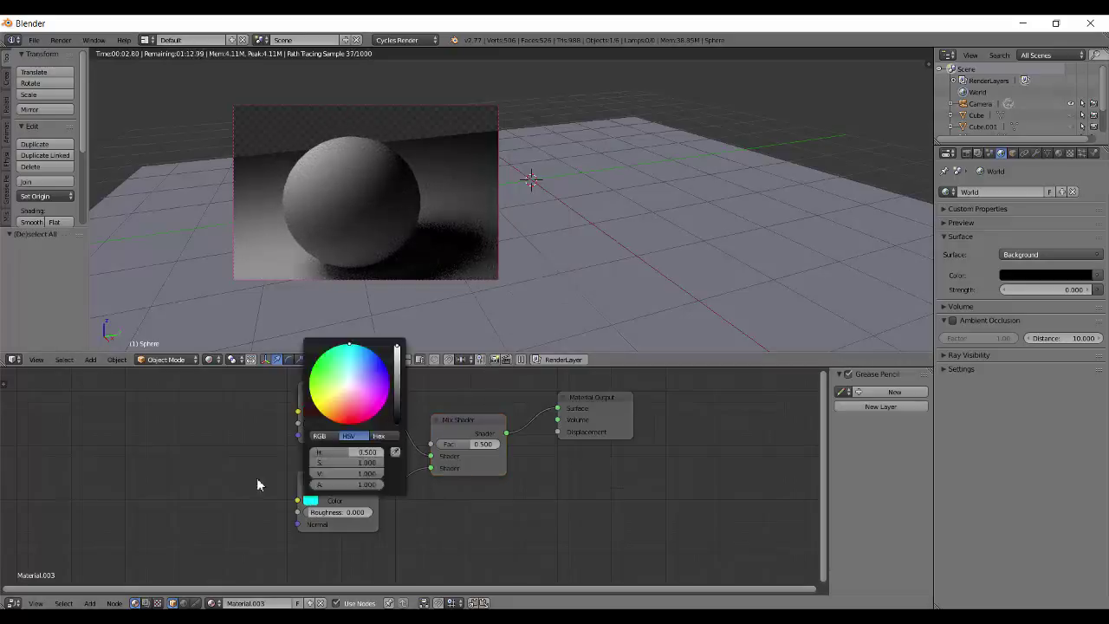
pyautogui.click(310, 501)
pyautogui.click(311, 501)
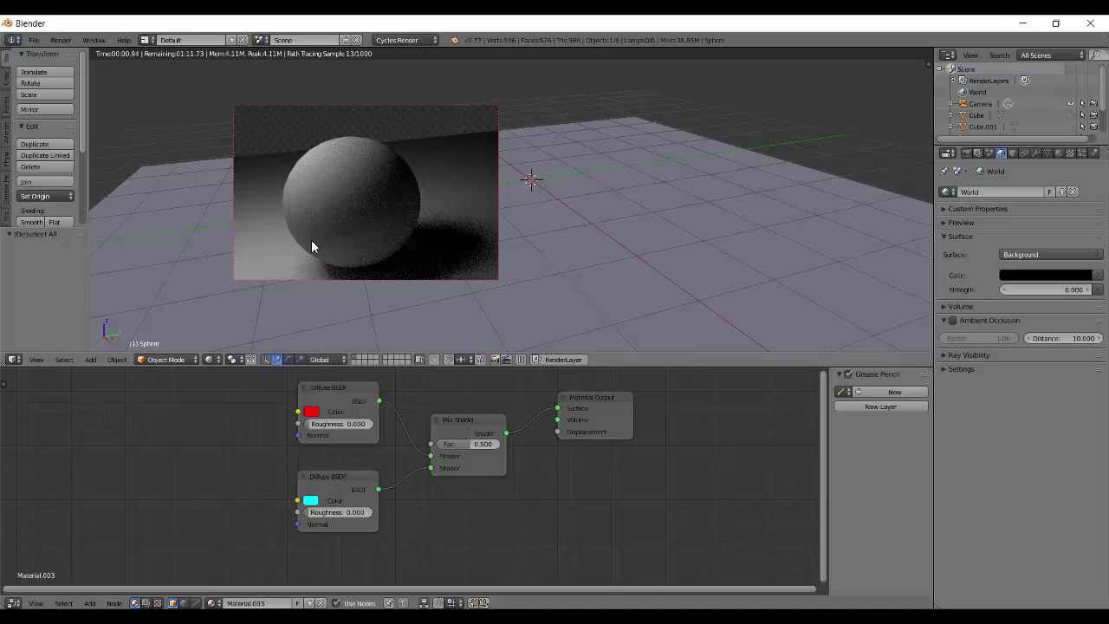
pyautogui.moveTo(335, 267)
pyautogui.mouseDown(button='middle')
pyautogui.moveTo(302, 267)
pyautogui.moveTo(313, 267)
pyautogui.mouseUp(button='middle')
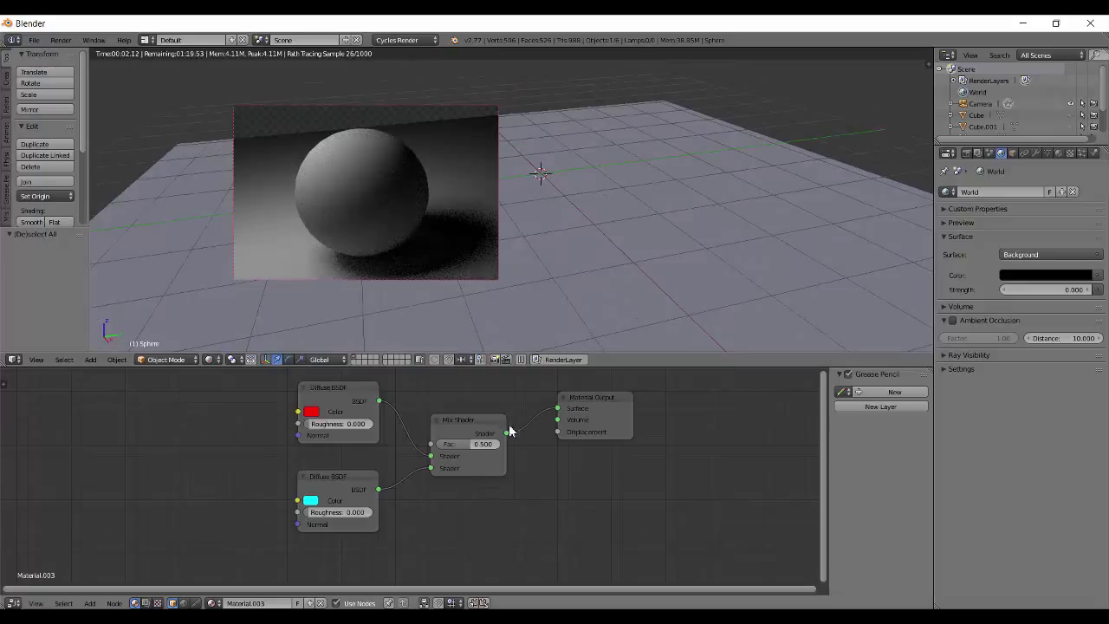
pyautogui.click(479, 423)
pyautogui.hotkey('shift', 's')
pyautogui.moveTo(481, 429)
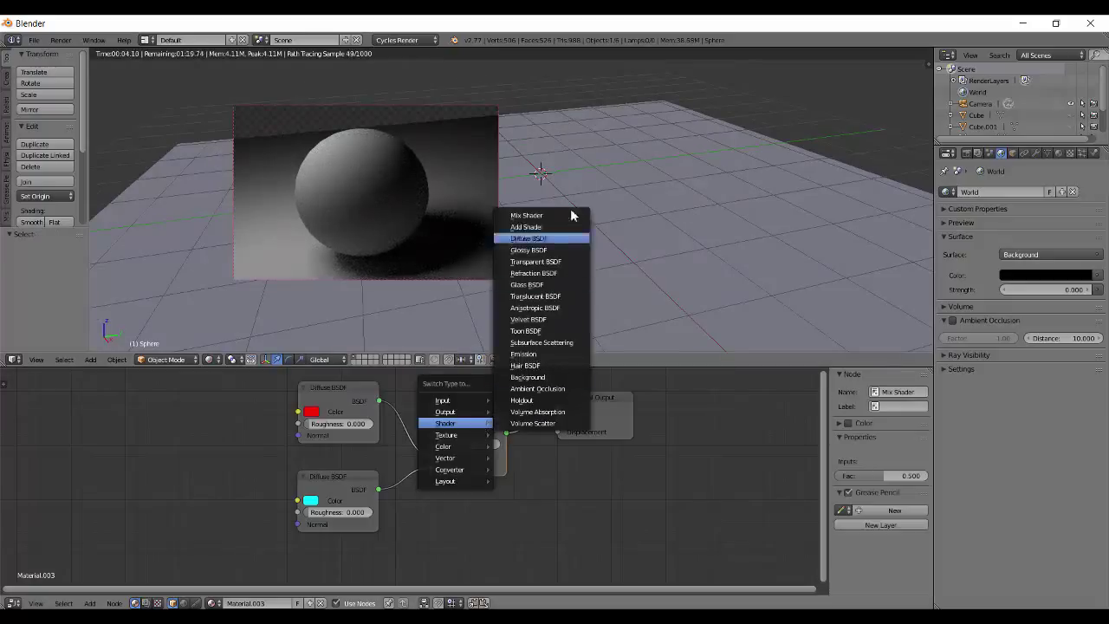
pyautogui.click(569, 227)
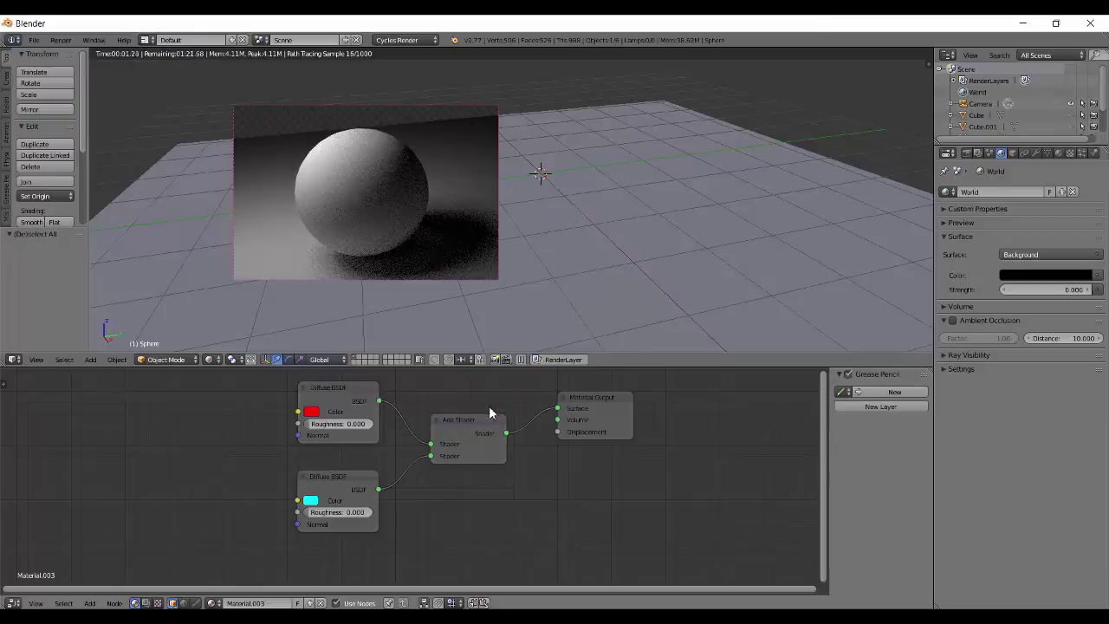